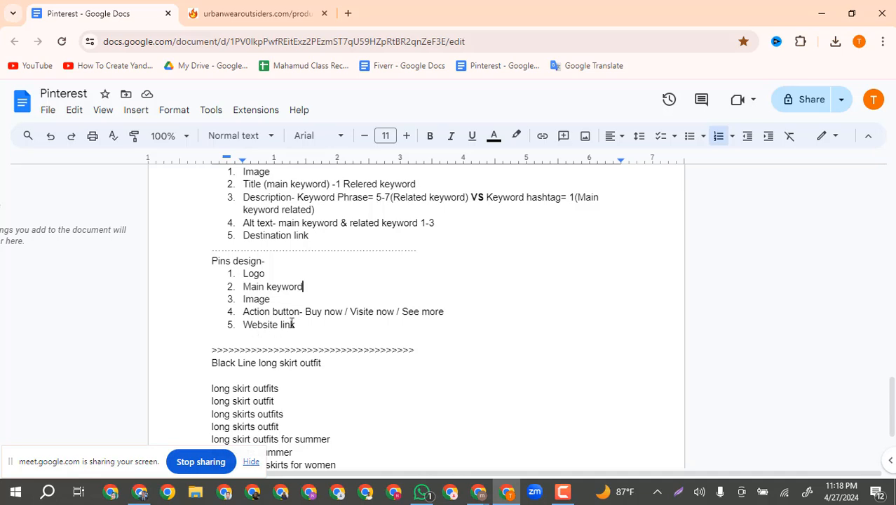
# Switch to Canva in the other browser window and create a blank Pinterest Pin (1000 × 1500 px) design
pyautogui.moveTo(301, 324); pyautogui.dragTo(214, 272)
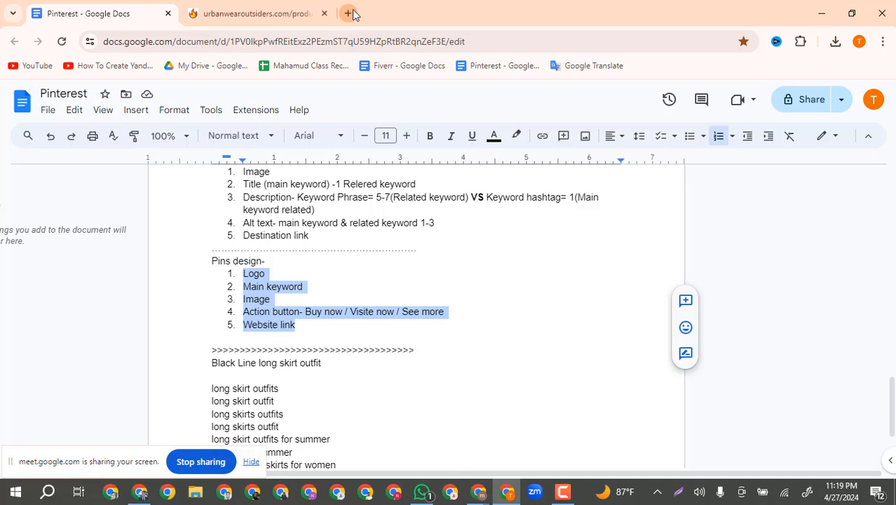
pyautogui.click(226, 494)
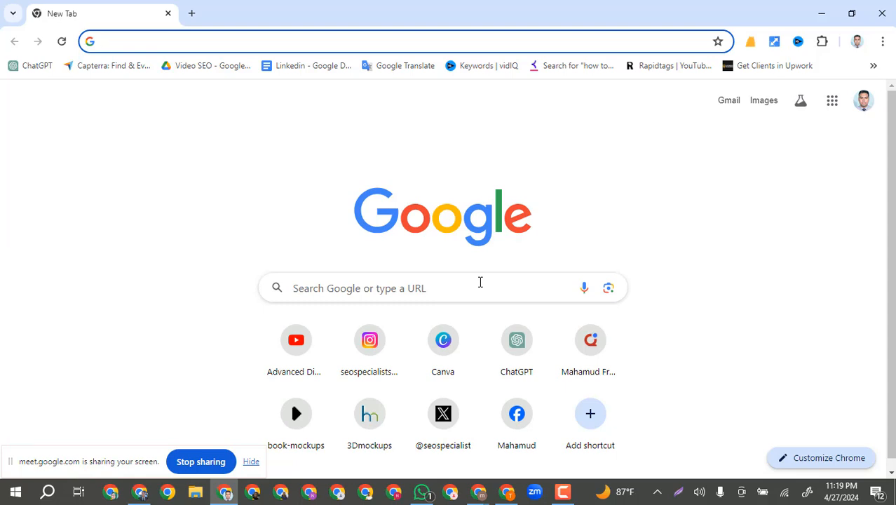
pyautogui.click(444, 342)
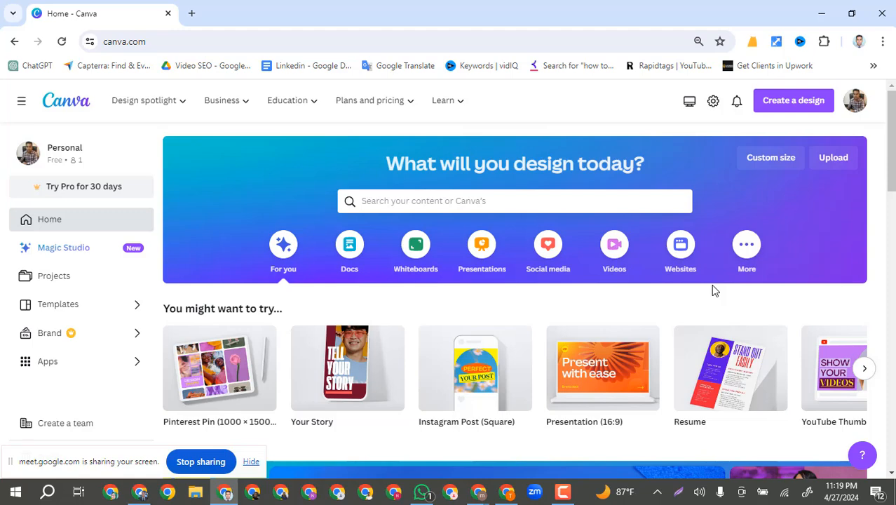
pyautogui.click(786, 105)
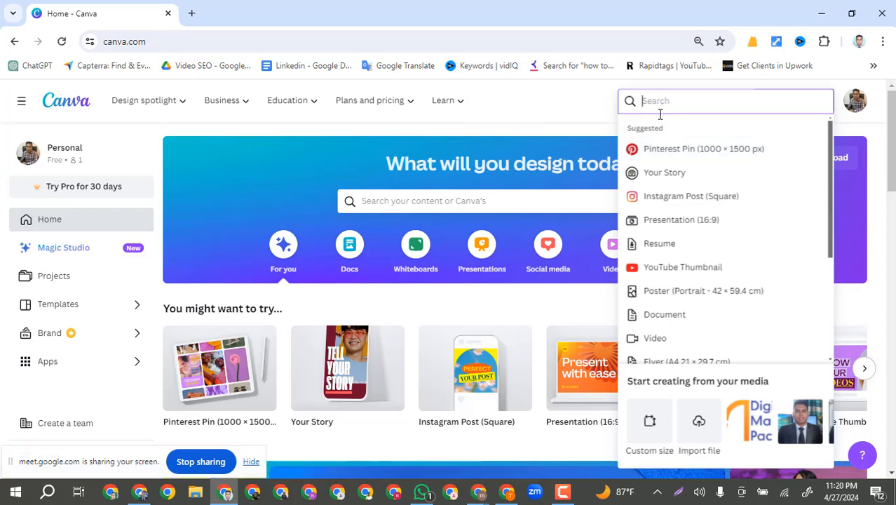
pyautogui.click(676, 150)
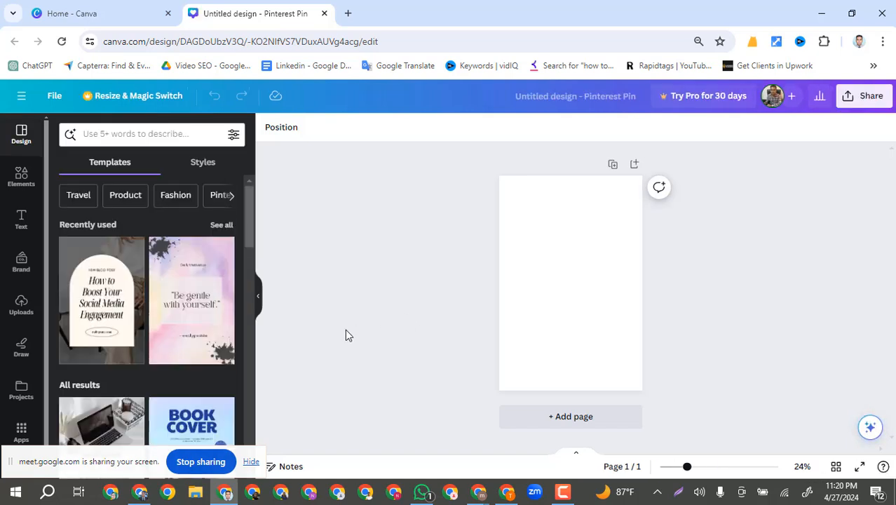
# Search the design's templates for "ecommerce" and look through the results
pyautogui.scroll(-2, 87, 340)
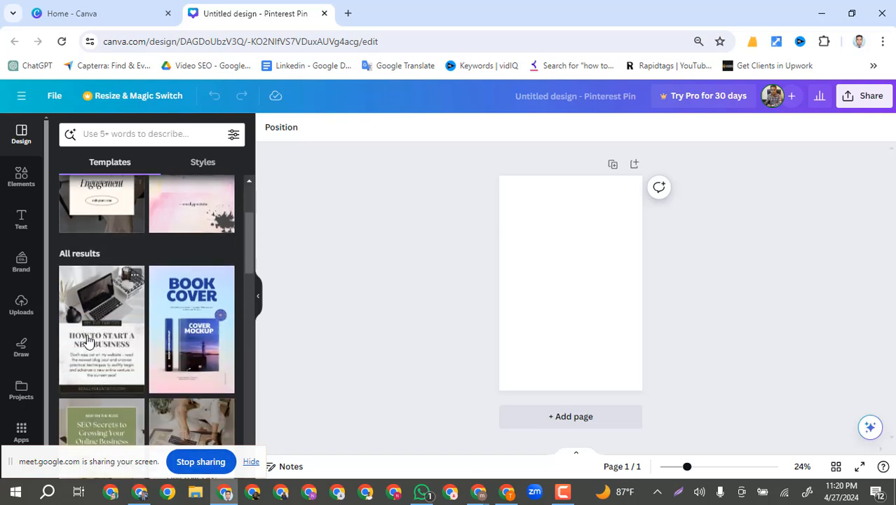
pyautogui.scroll(2, 88, 340)
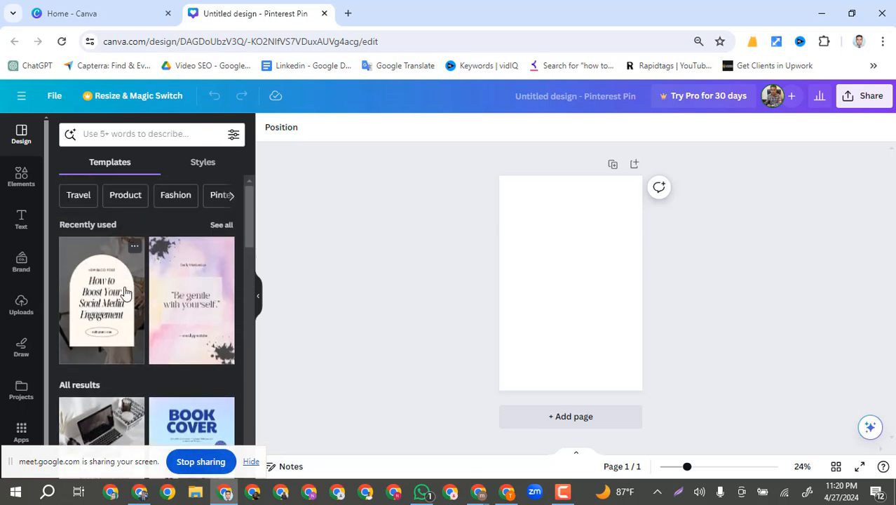
pyautogui.click(118, 137)
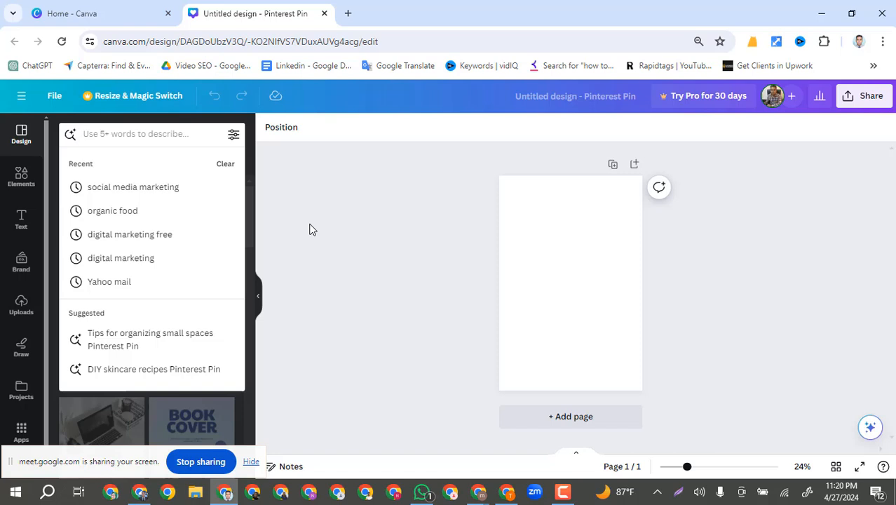
pyautogui.write('e')
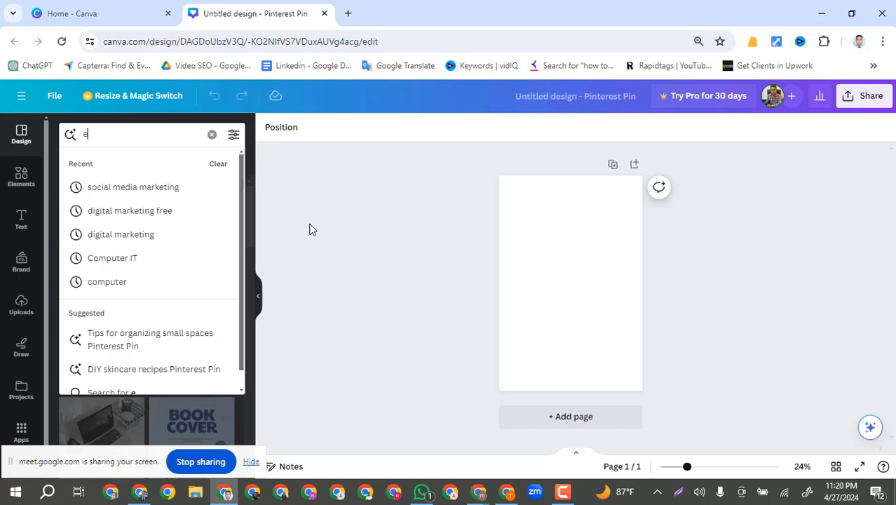
pyautogui.write('commerce')
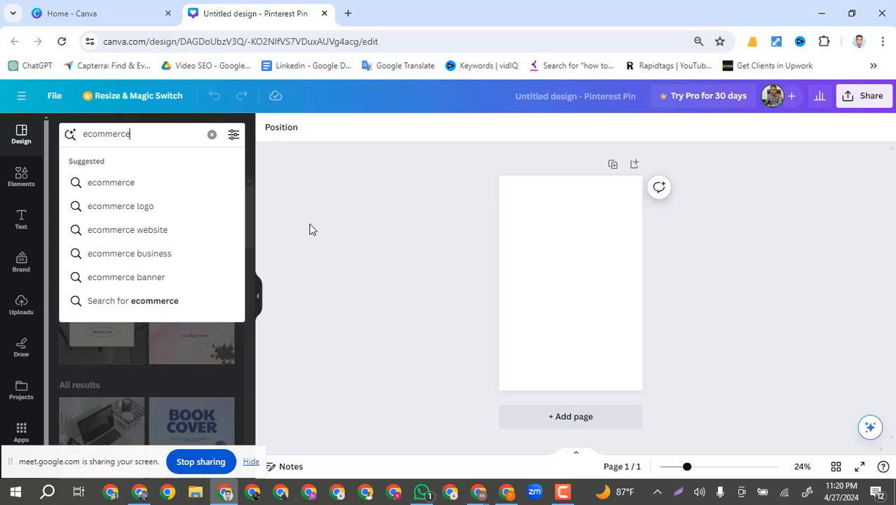
pyautogui.press('Return')
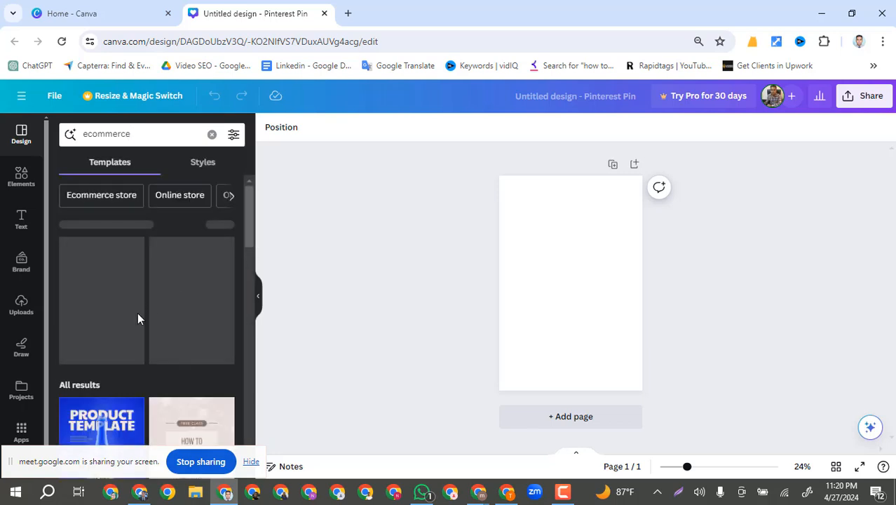
pyautogui.scroll(-1, 137, 319)
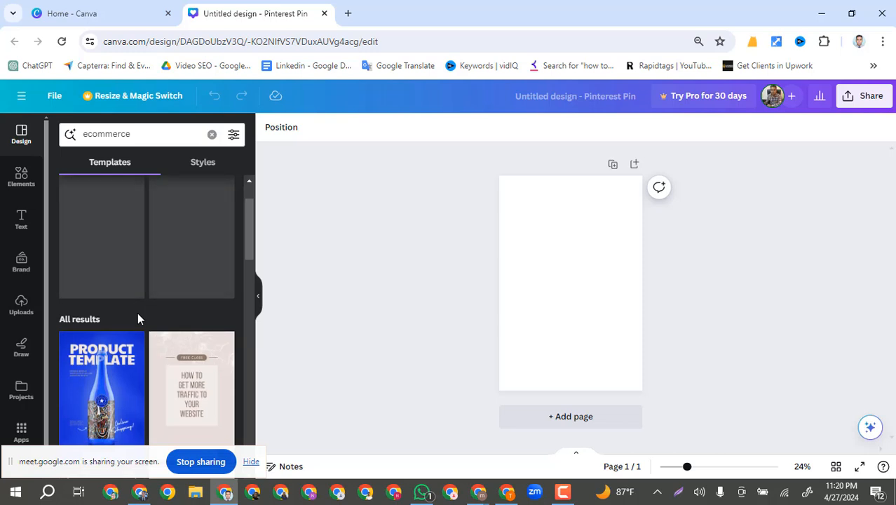
pyautogui.scroll(-3, 137, 319)
pyautogui.scroll(-2, 137, 319)
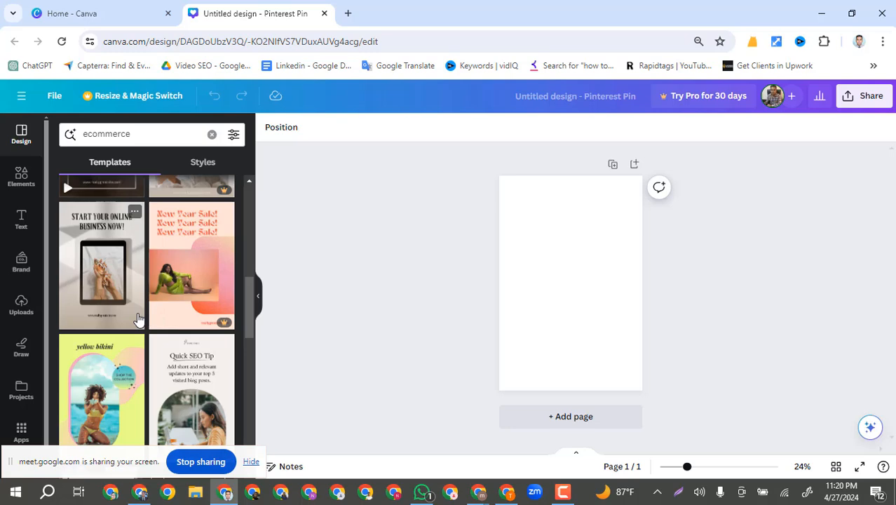
pyautogui.scroll(5, 138, 319)
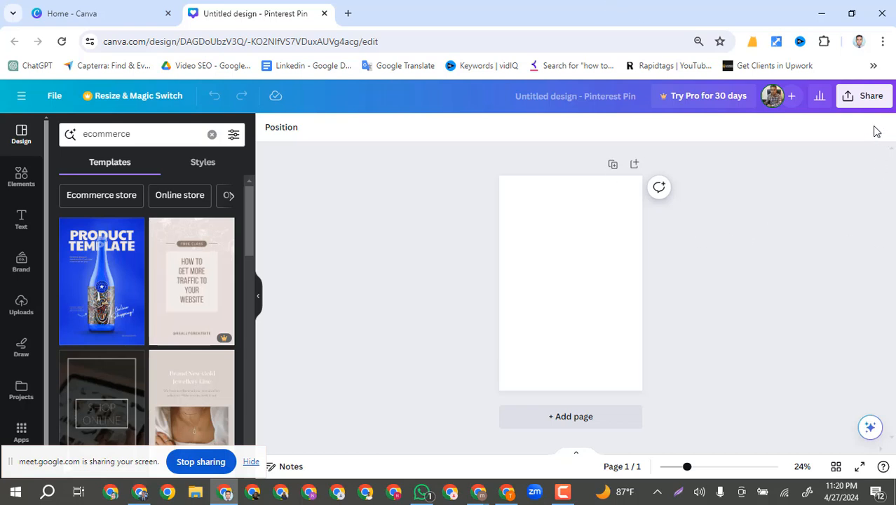
# Return to the Canva home page, search for "pinteres" and open the Pinterest Pin (1000 × 1500 px) template gallery
pyautogui.click(120, 10)
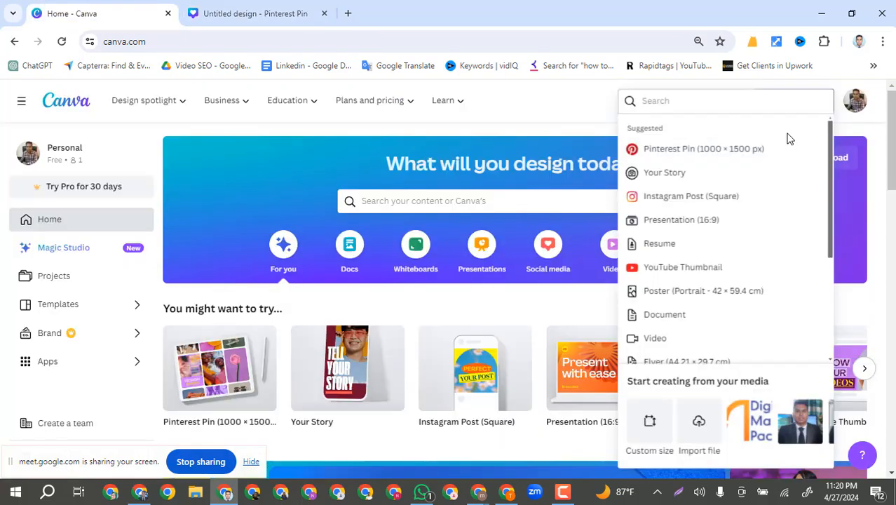
pyautogui.click(575, 105)
pyautogui.click(393, 200)
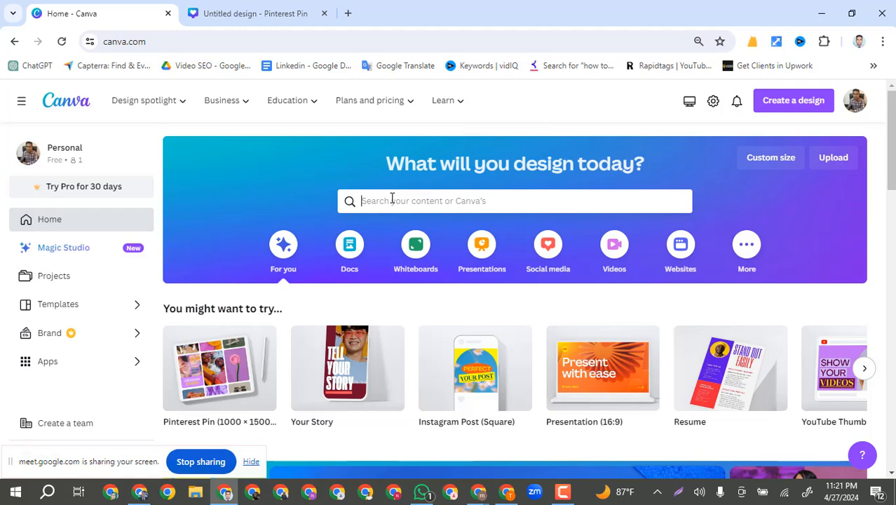
pyautogui.write('p')
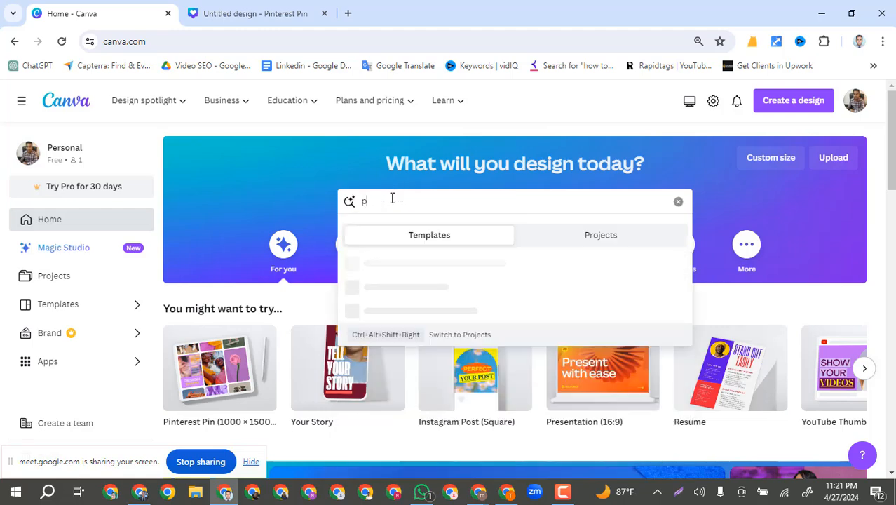
pyautogui.write('intere')
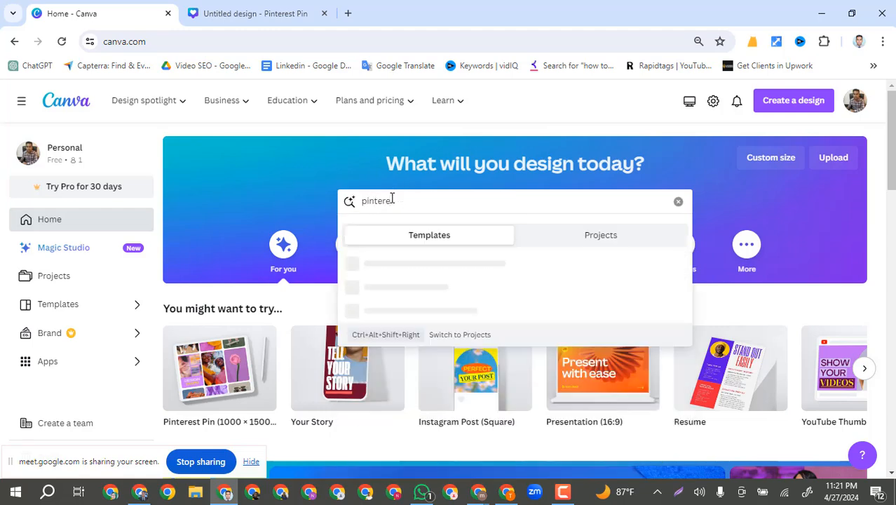
pyautogui.write('s')
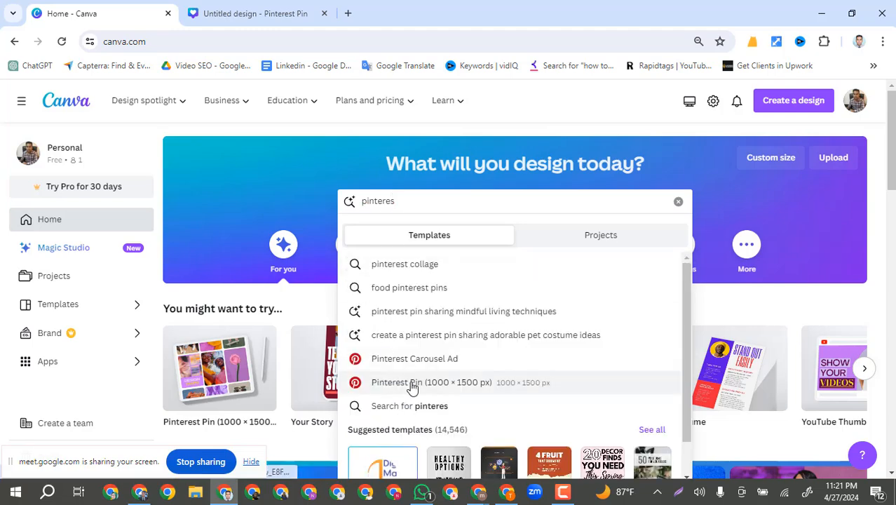
pyautogui.click(412, 385)
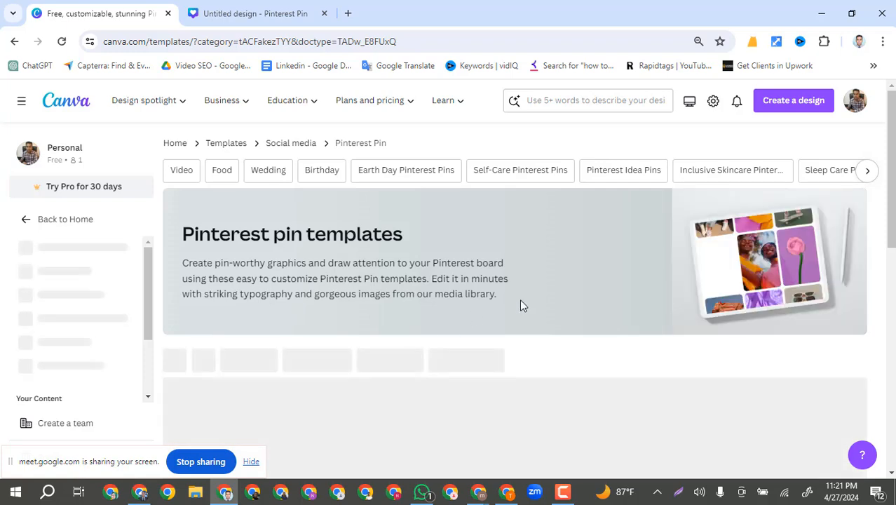
# Examine the Pinterest pin templates in the gallery, comparing their layouts, images and text
pyautogui.scroll(-1, 521, 305)
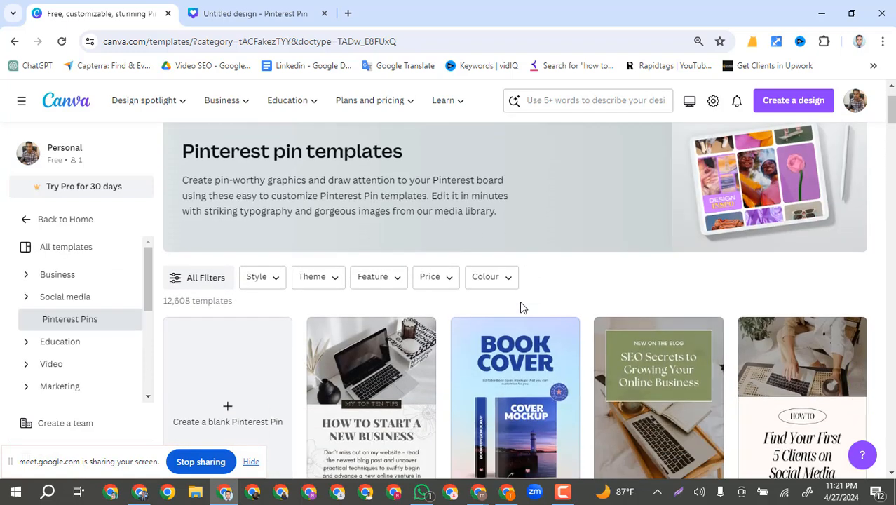
pyautogui.scroll(-3, 520, 306)
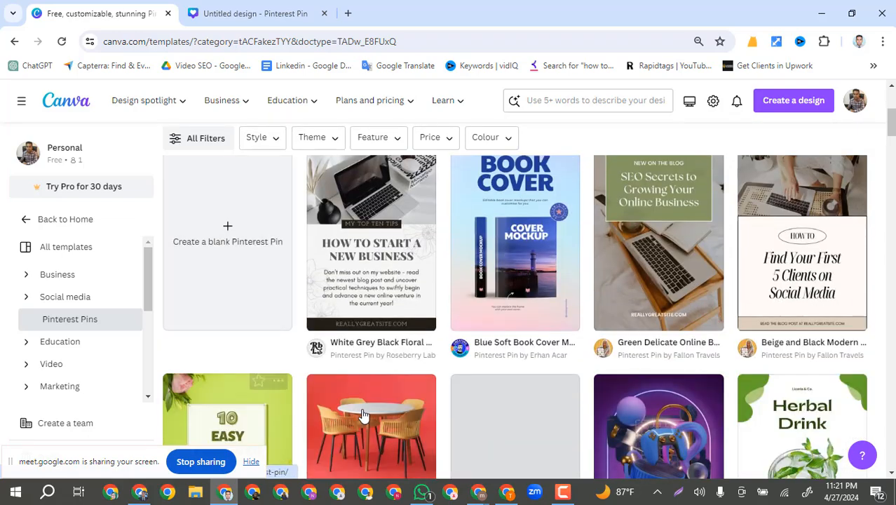
pyautogui.scroll(-4, 363, 416)
pyautogui.scroll(8, 364, 414)
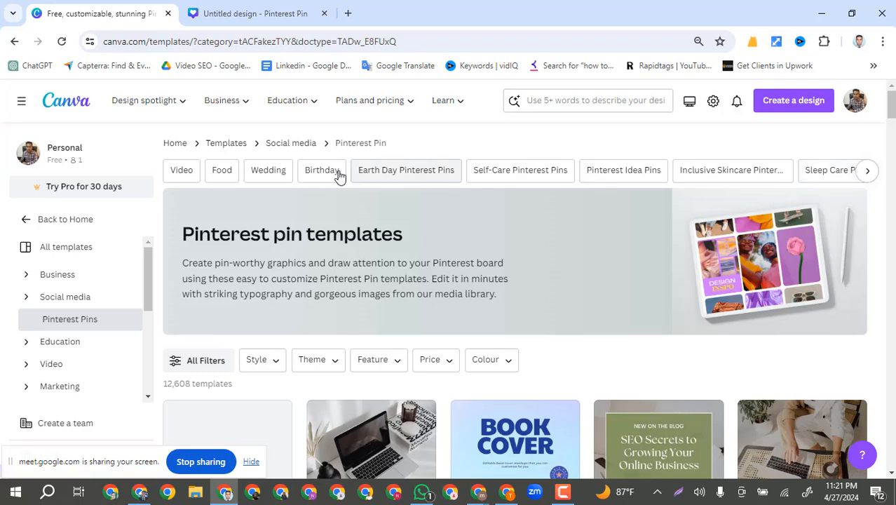
pyautogui.scroll(-2, 292, 297)
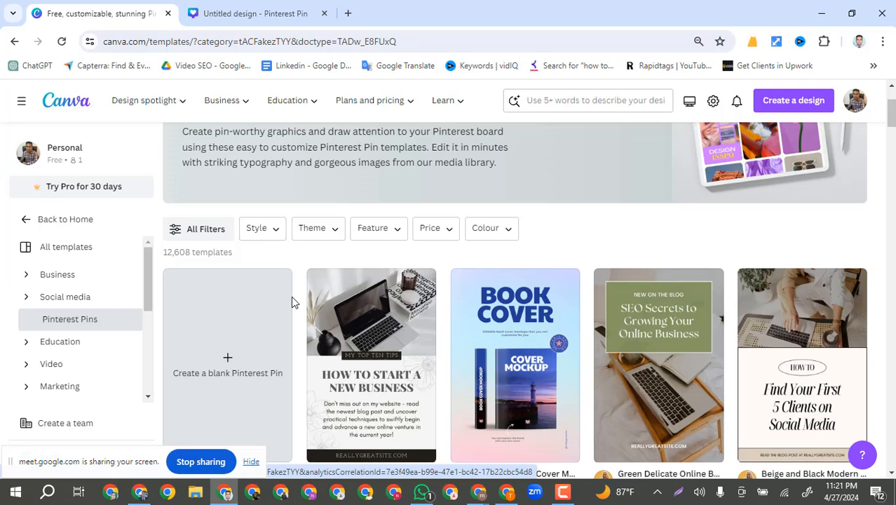
pyautogui.scroll(-1, 292, 302)
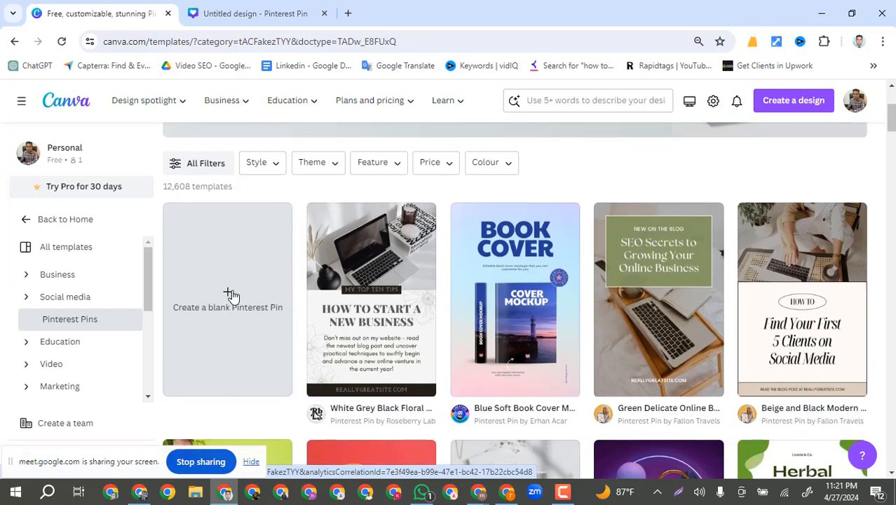
pyautogui.scroll(-4, 232, 295)
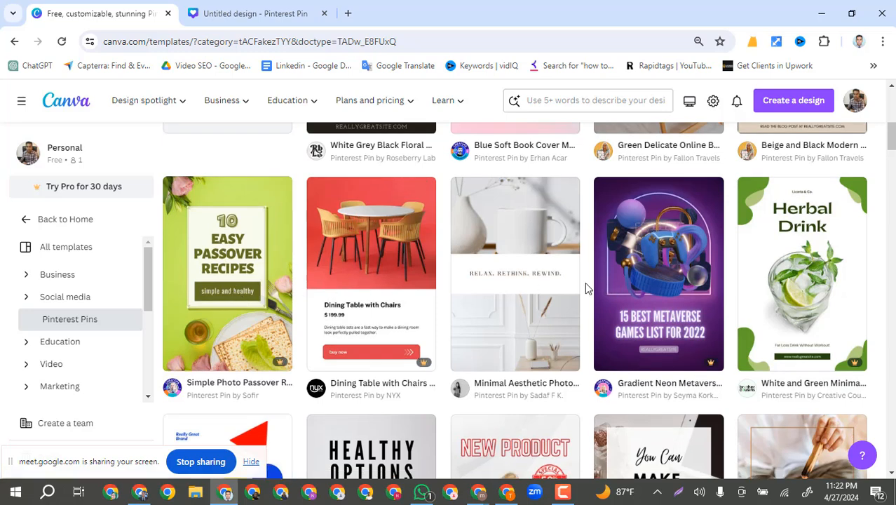
pyautogui.scroll(-2, 876, 263)
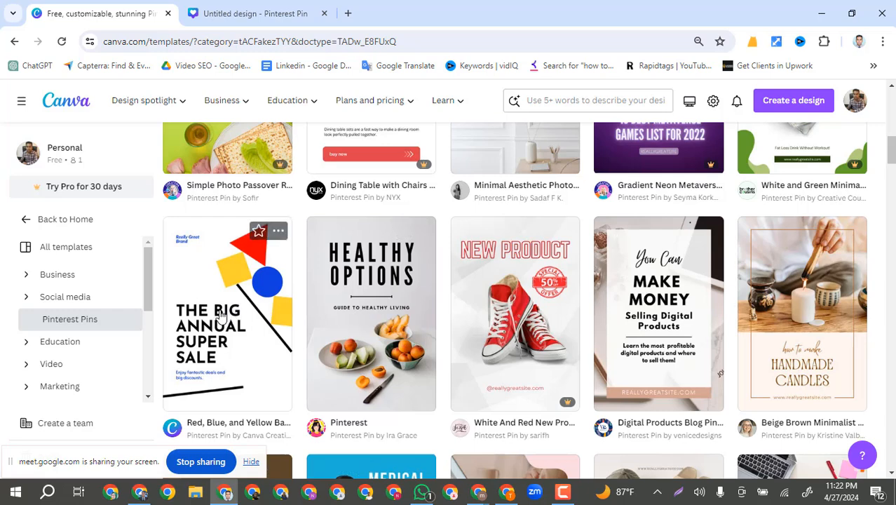
pyautogui.scroll(-1, 536, 295)
pyautogui.scroll(-2, 537, 295)
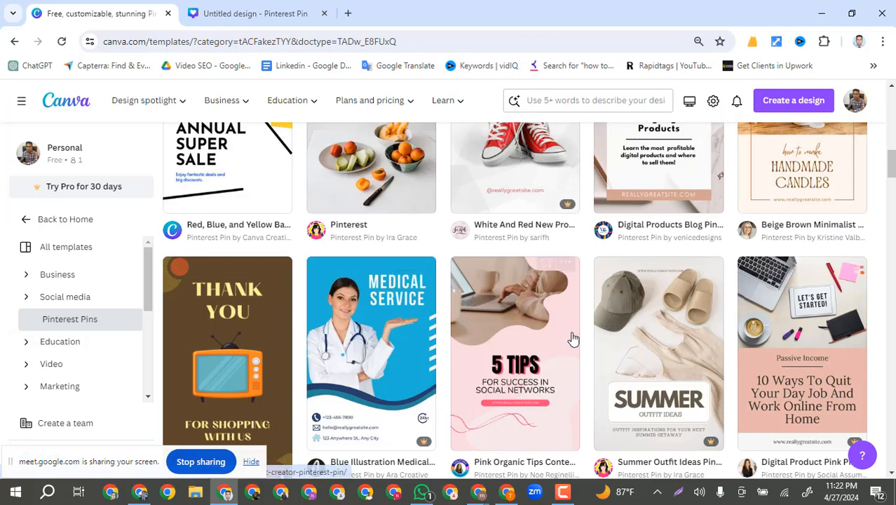
pyautogui.scroll(1, 573, 338)
pyautogui.scroll(5, 573, 338)
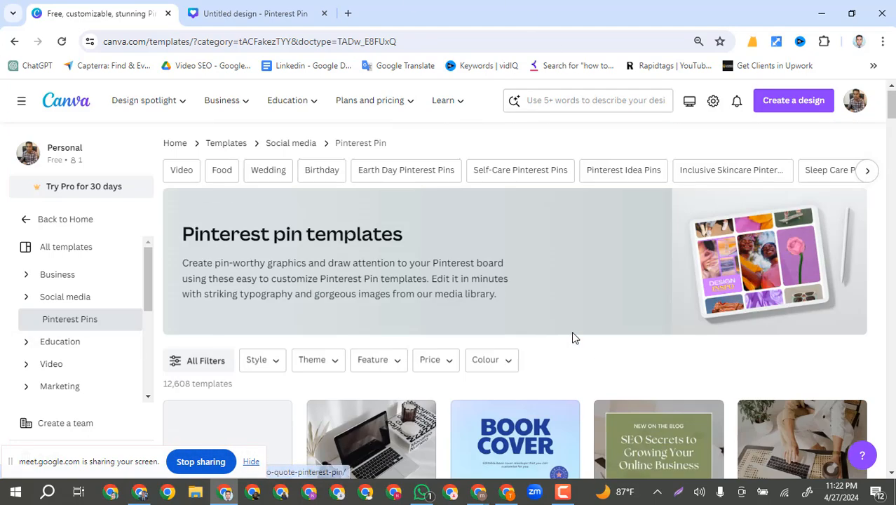
# Find the Beige Brown Minimalist Handmade Candle Pinterest Pin template and open its detail page
pyautogui.scroll(-3, 573, 338)
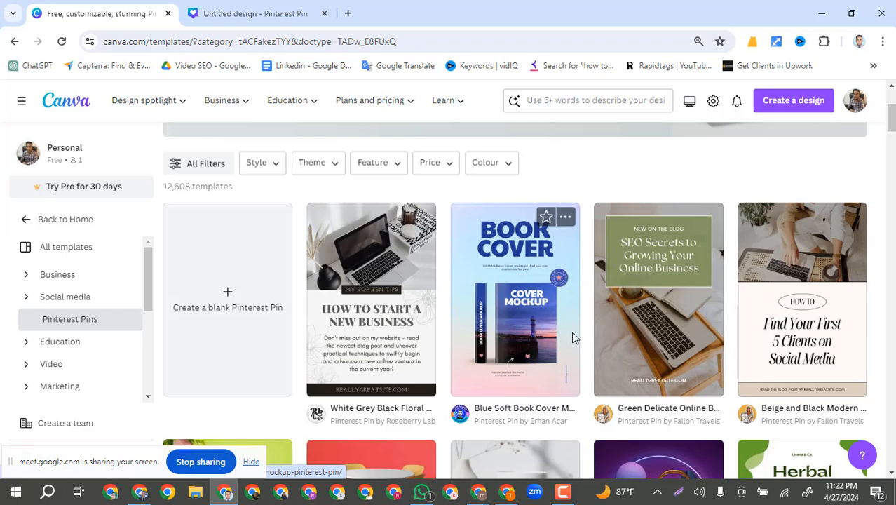
pyautogui.scroll(-3, 572, 337)
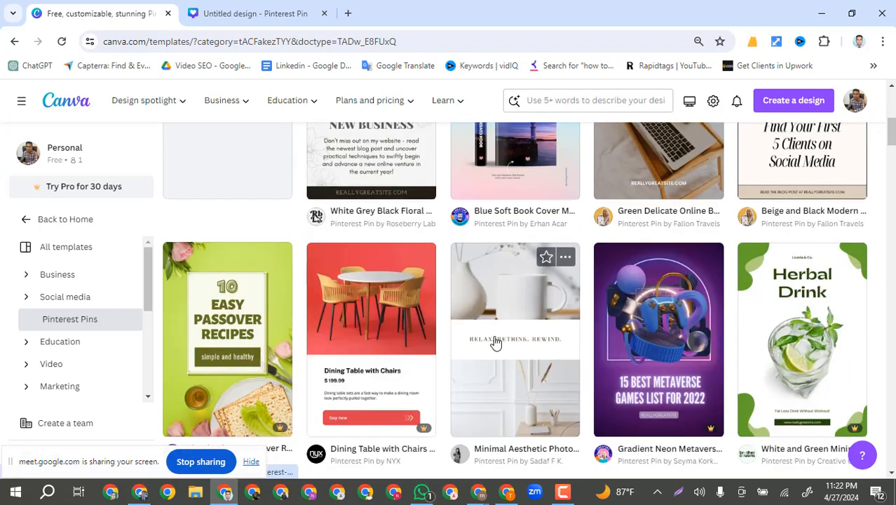
pyautogui.scroll(-1, 477, 341)
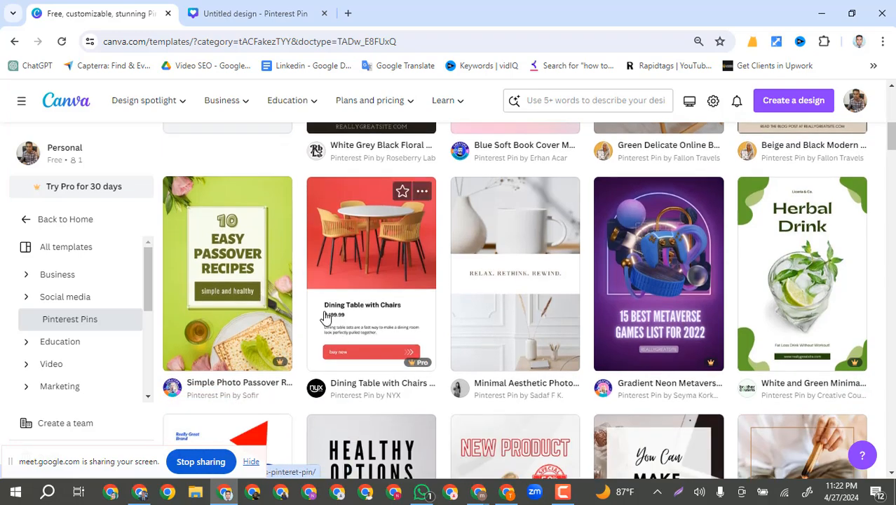
pyautogui.scroll(-2, 326, 317)
pyautogui.scroll(-1, 393, 364)
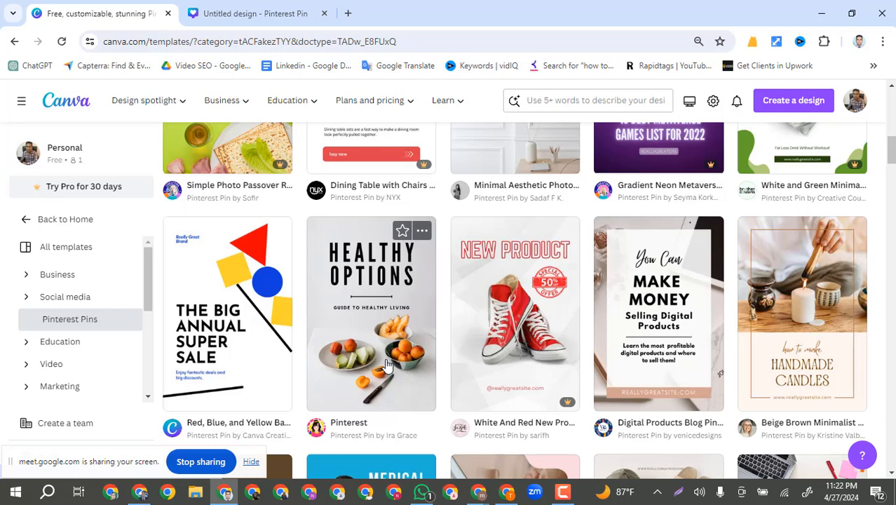
pyautogui.scroll(-1, 386, 364)
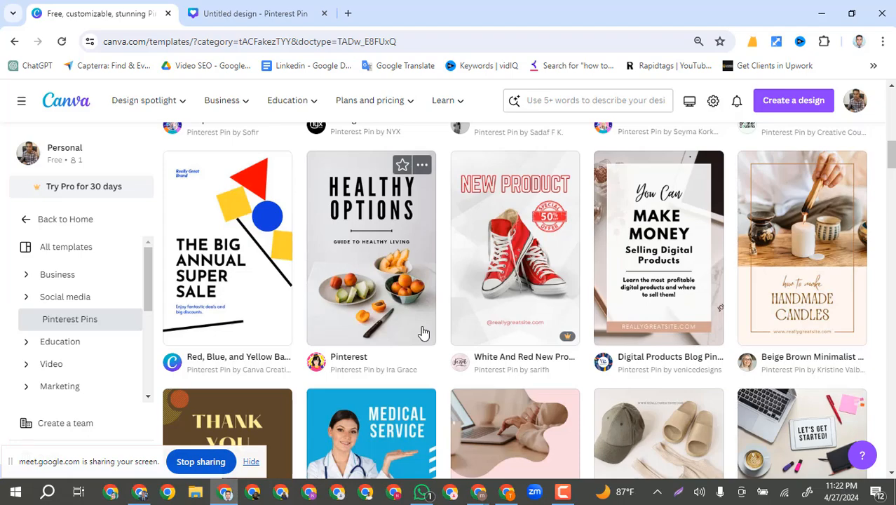
pyautogui.click(795, 230)
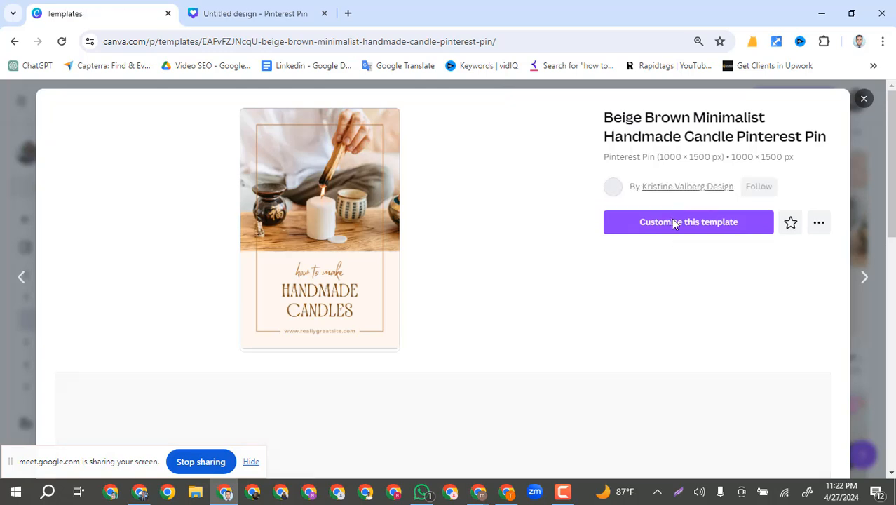
# Open the Handmade Candle Pinterest Pin template for customization and move its rectangular border frame down to the pin's lower part
pyautogui.click(671, 230)
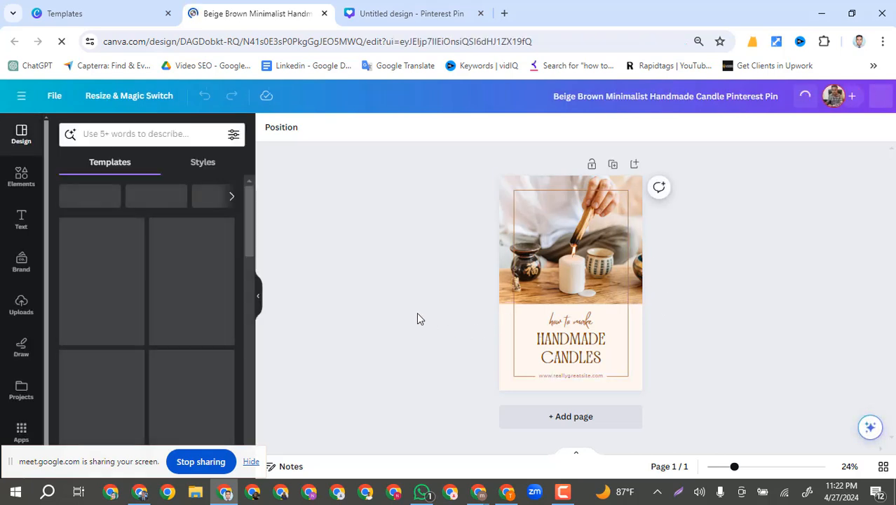
pyautogui.click(612, 270)
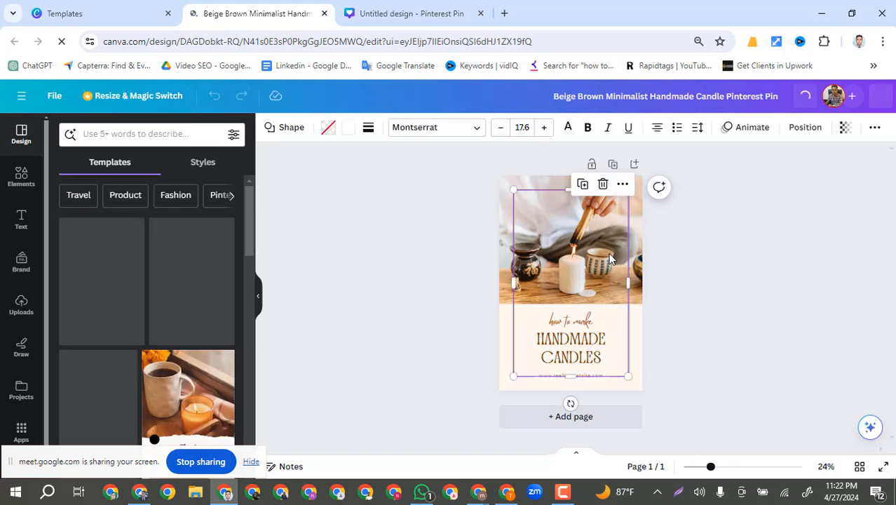
pyautogui.moveTo(612, 265); pyautogui.dragTo(612, 338)
pyautogui.click(749, 238)
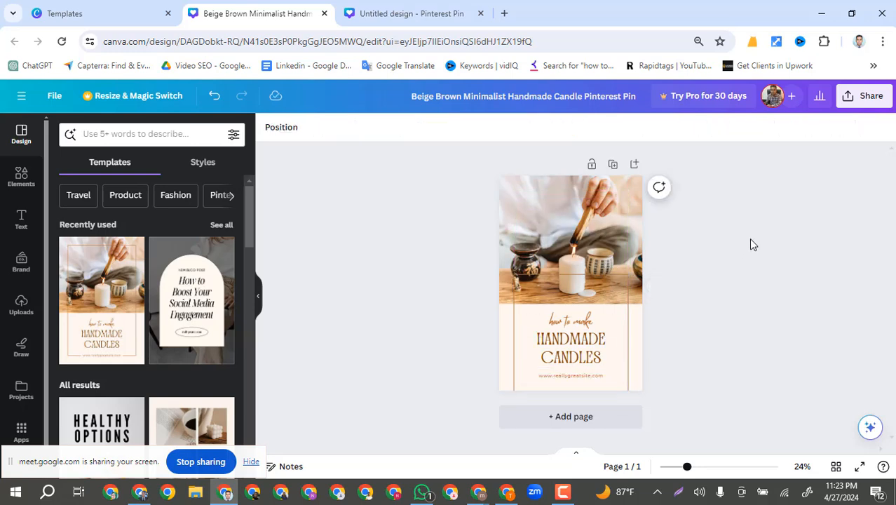
# Delete the candle photo from the upper part of the pin together with its empty image placeholder
pyautogui.click(609, 228)
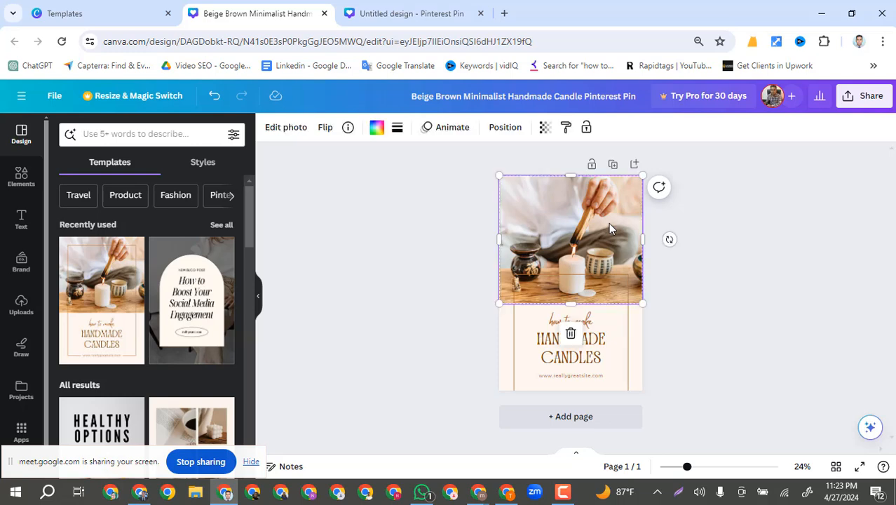
pyautogui.press('Delete')
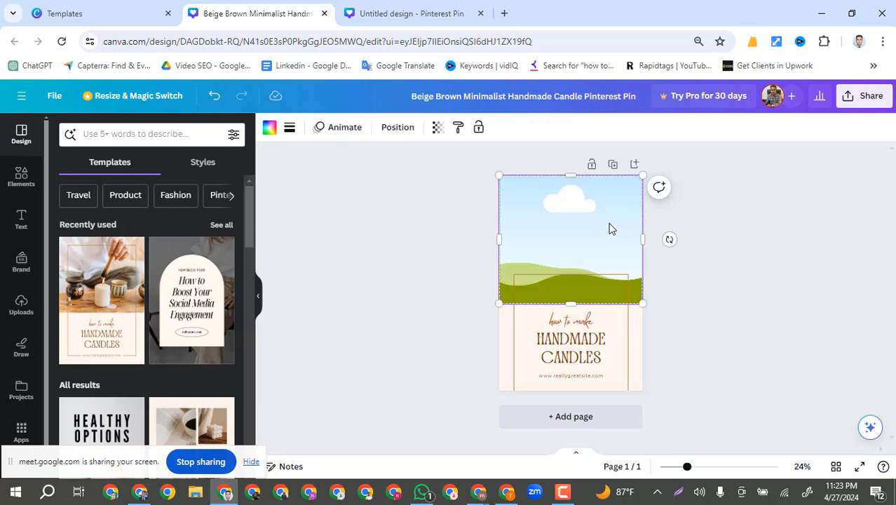
pyautogui.press('Delete')
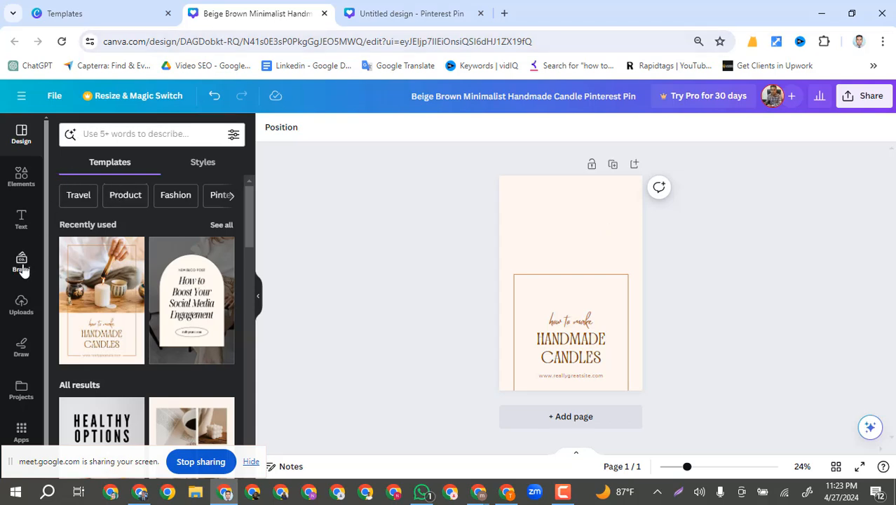
# Upload the pleated-high-waist-a-line-long-skirt-skirt-12 product image from the Downloads folder inside Documents
pyautogui.click(21, 303)
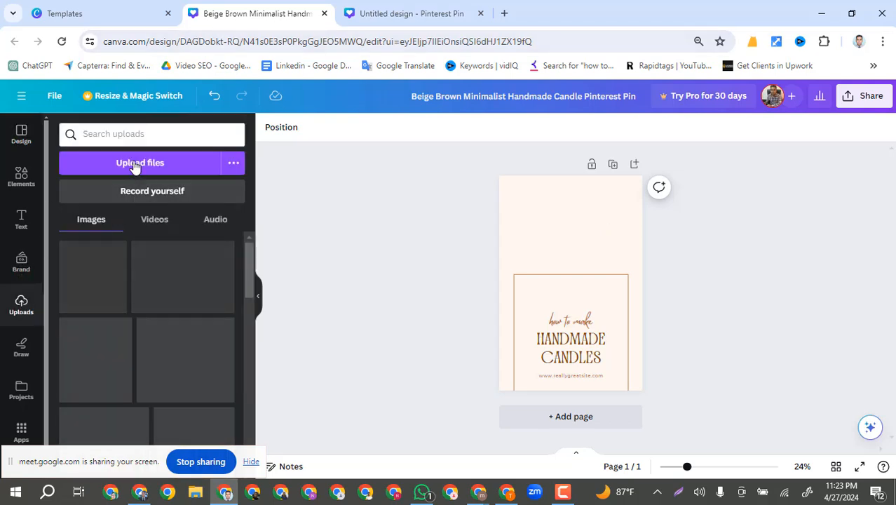
pyautogui.click(135, 164)
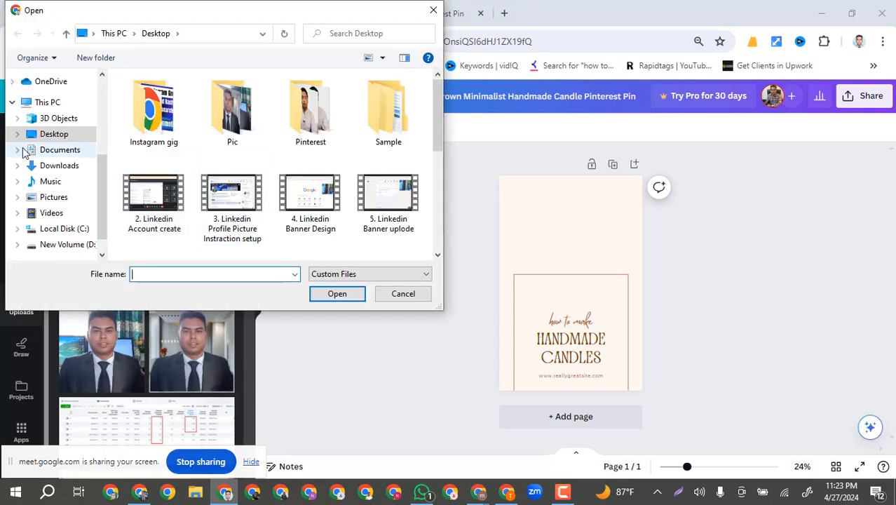
pyautogui.click(55, 149)
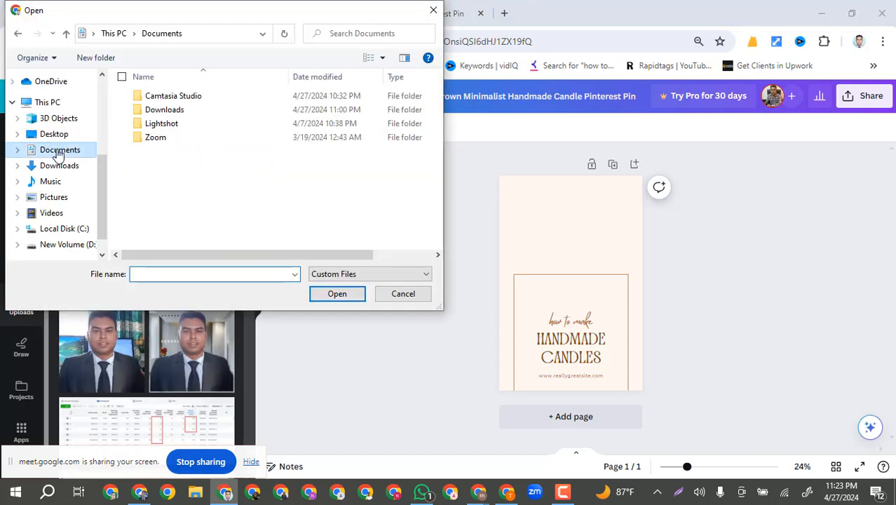
pyautogui.doubleClick(181, 113)
pyautogui.doubleClick(153, 112)
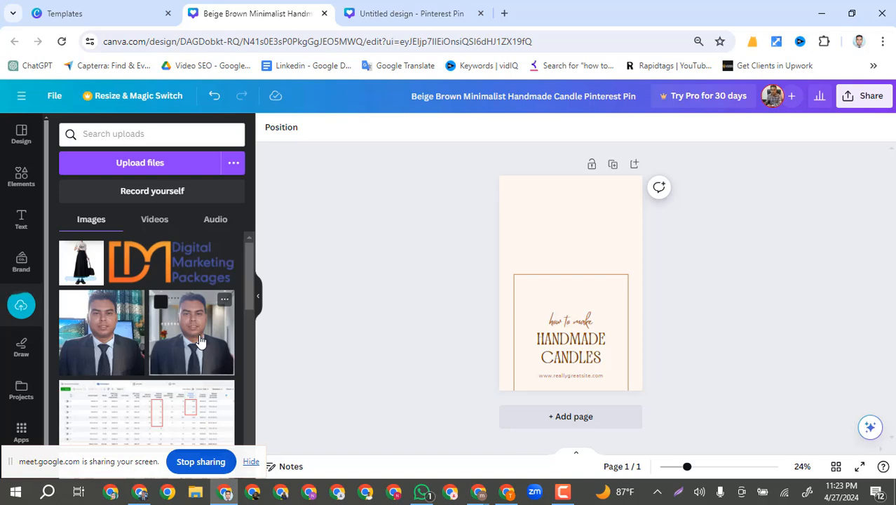
# Place the uploaded black skirt image on the pin, centred just above the text
pyautogui.click(73, 254)
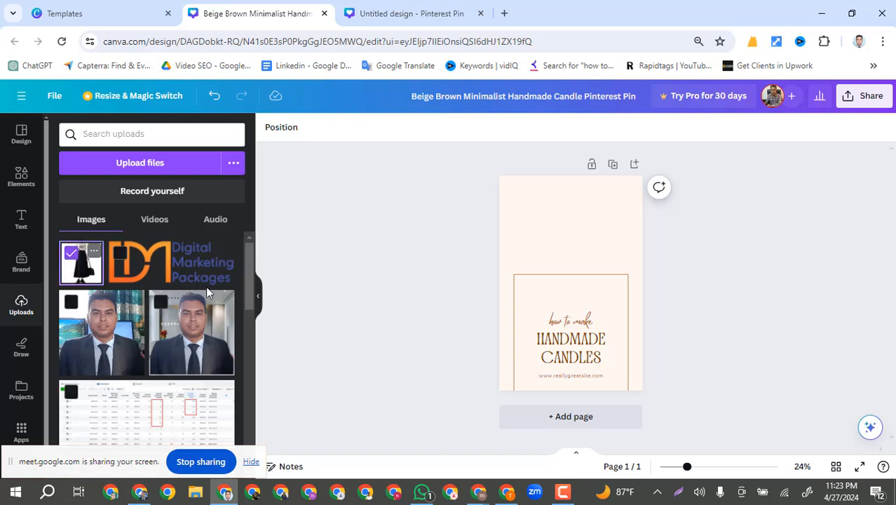
pyautogui.click(85, 271)
pyautogui.moveTo(87, 273); pyautogui.dragTo(578, 280)
pyautogui.click(441, 270)
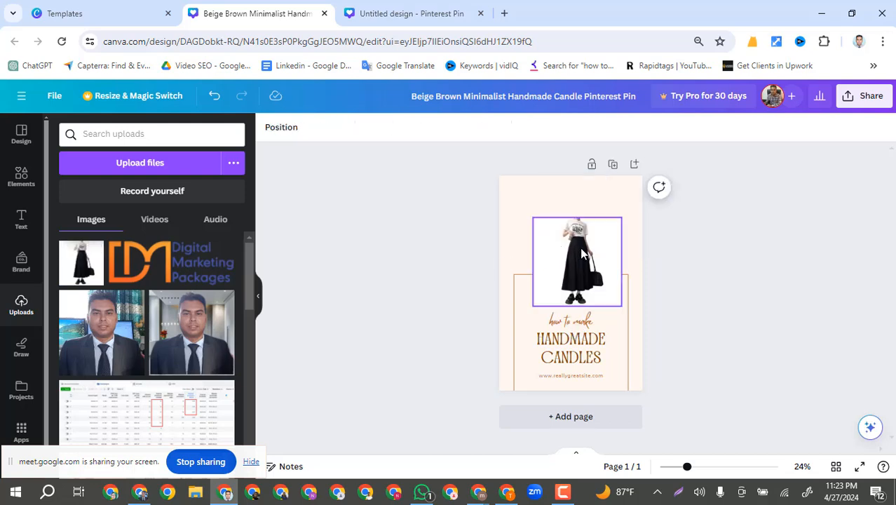
pyautogui.moveTo(580, 250)
pyautogui.mouseDown()
pyautogui.moveTo(571, 214)
pyautogui.moveTo(573, 259)
pyautogui.mouseUp()
pyautogui.click(718, 274)
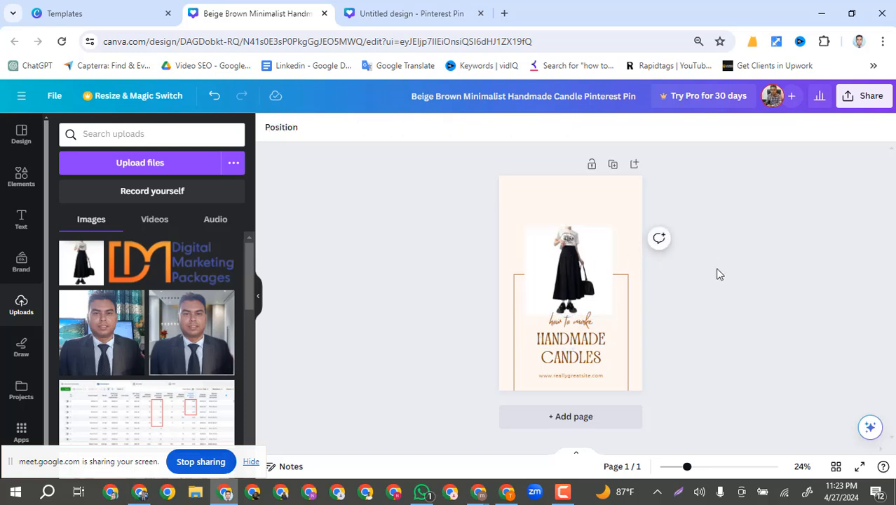
# Delete the "how to make" text above the "HANDMADE CANDLES" heading and shift the skirt image slightly down and to the left
pyautogui.click(570, 361)
pyautogui.moveTo(571, 361)
pyautogui.mouseDown()
pyautogui.moveTo(569, 379)
pyautogui.moveTo(569, 358)
pyautogui.mouseUp()
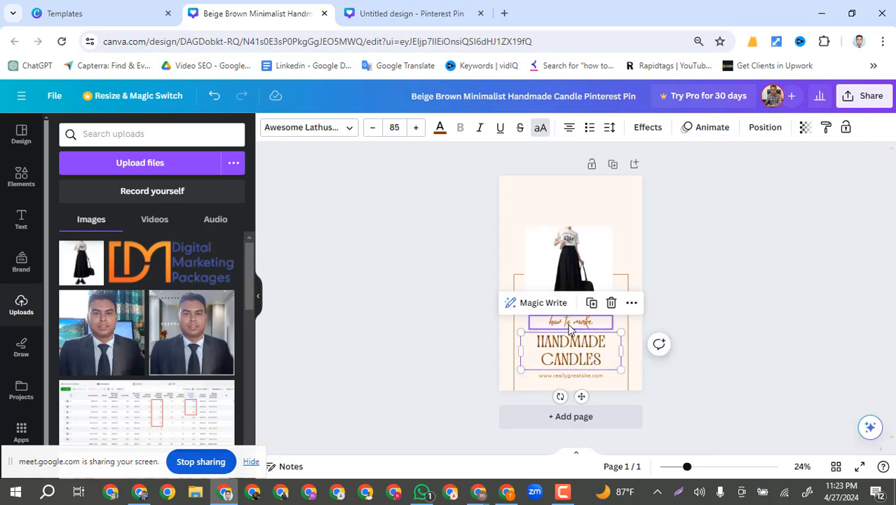
pyautogui.click(568, 324)
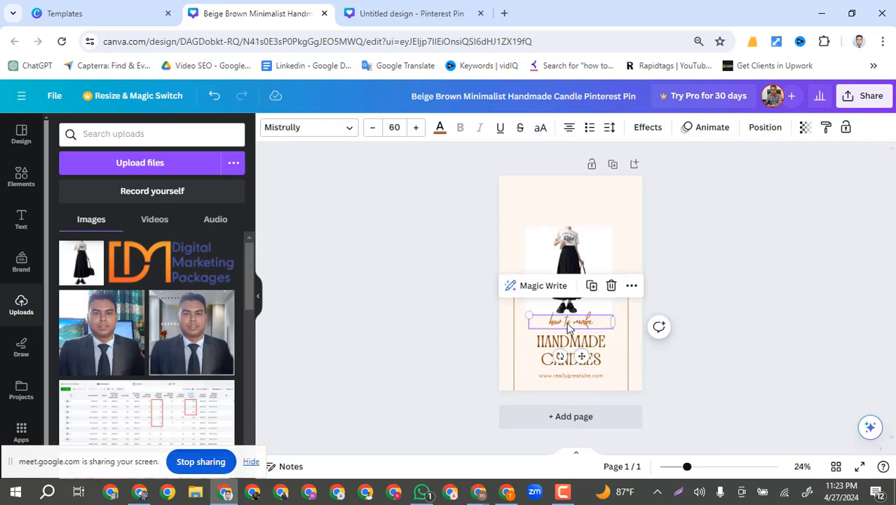
pyautogui.press('Delete')
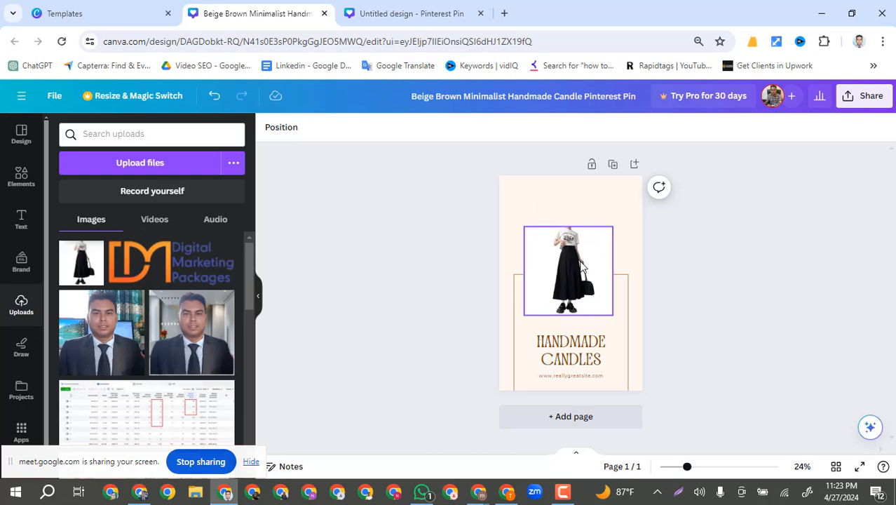
pyautogui.moveTo(587, 269); pyautogui.dragTo(571, 277)
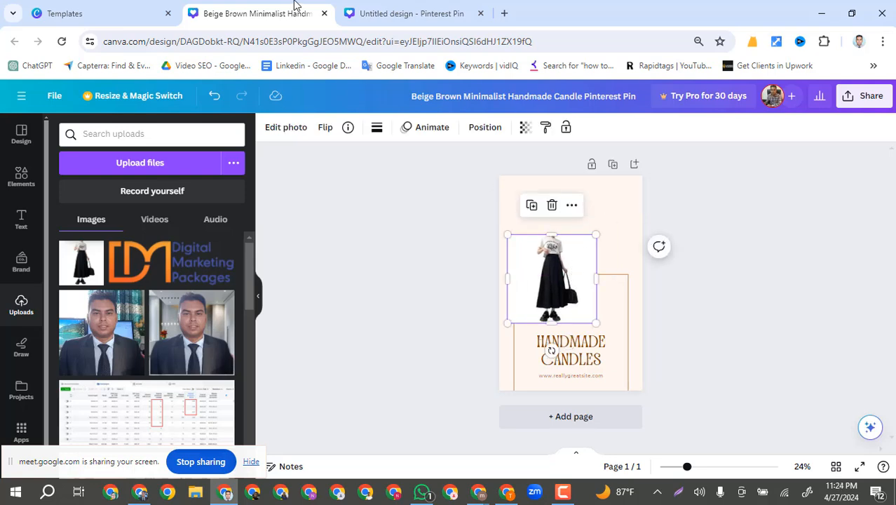
# Close the blank untitled Pinterest Pin design and return to the candle template design
pyautogui.click(386, 10)
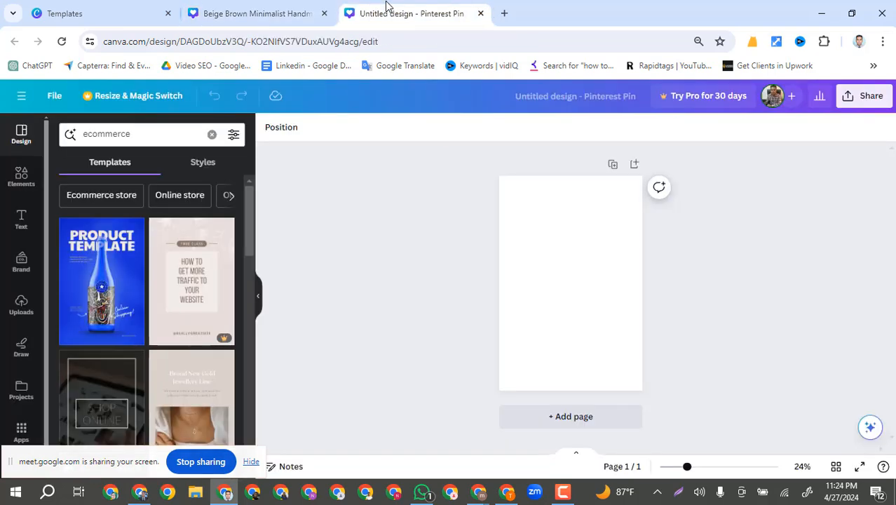
pyautogui.click(481, 13)
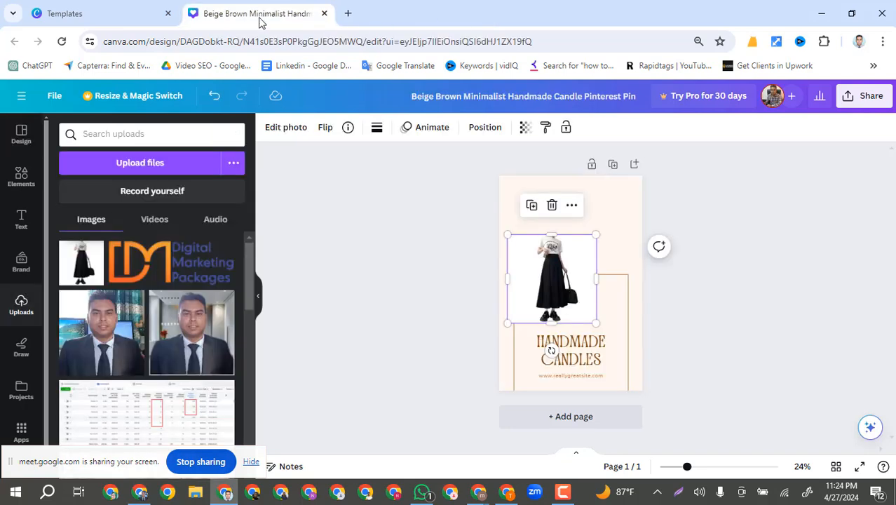
# Switch to the Urban Wear Outsiders product page and save the store's logo image to the Downloads folder inside Documents
pyautogui.click(517, 494)
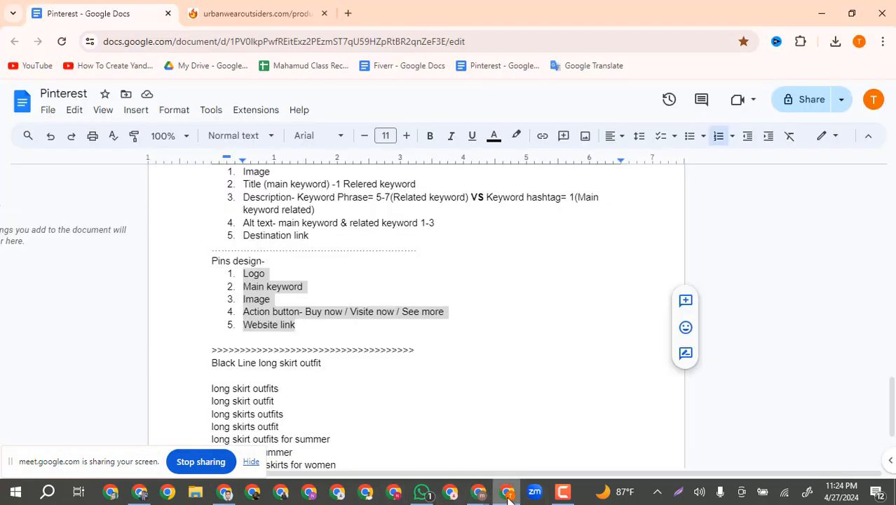
pyautogui.click(232, 8)
pyautogui.click(230, 41)
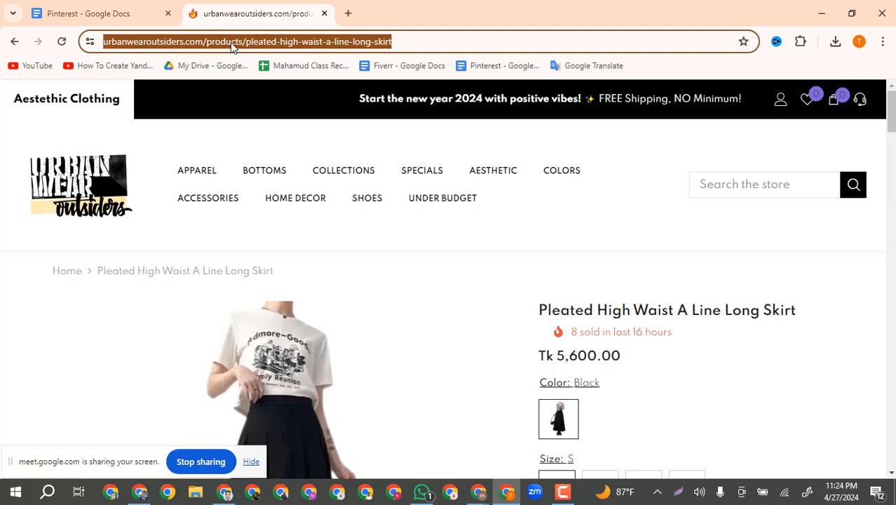
pyautogui.rightClick(80, 180)
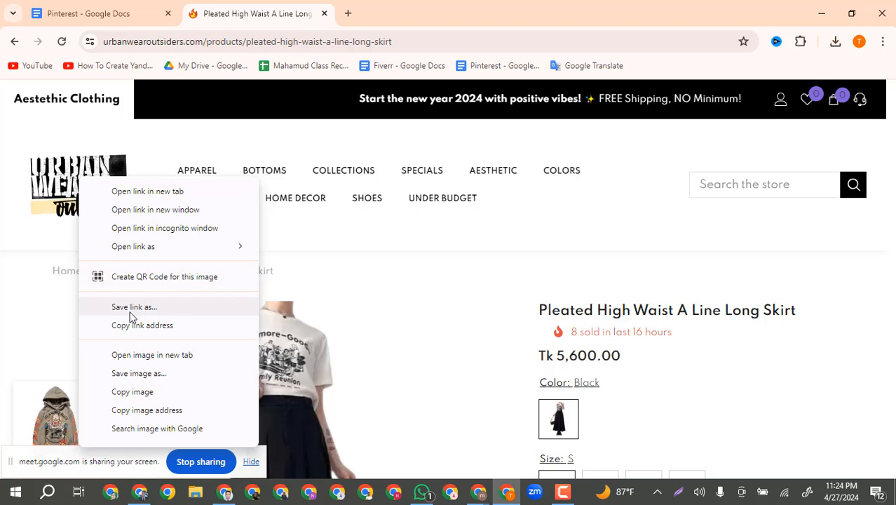
pyautogui.click(138, 374)
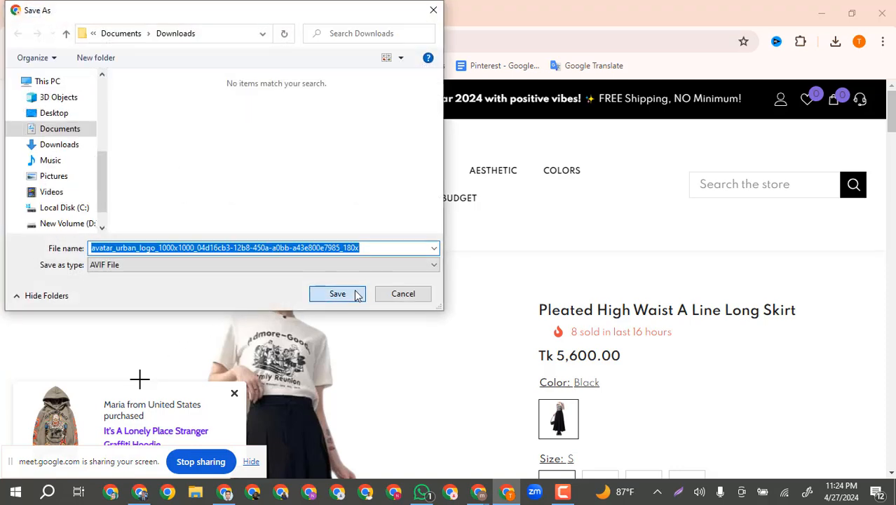
pyautogui.click(356, 295)
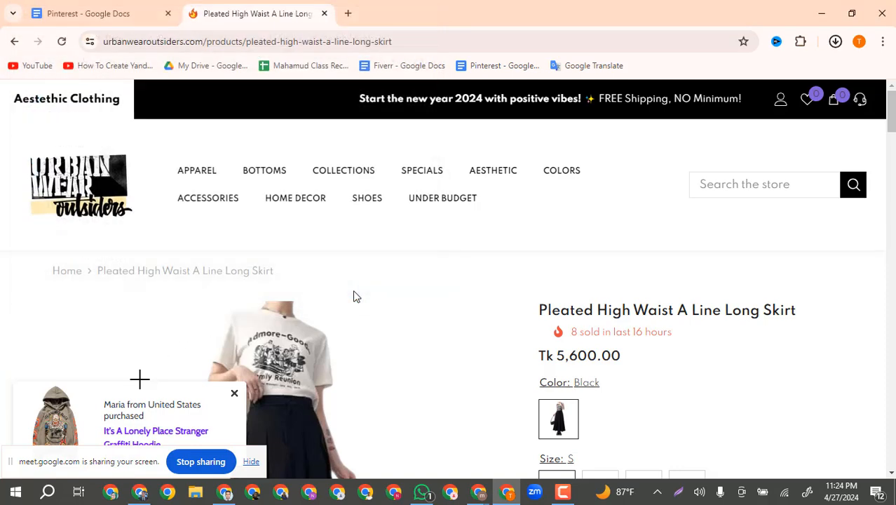
# Switch back to Canva and upload the saved Urban Wear Outsiders logo image
pyautogui.click(243, 494)
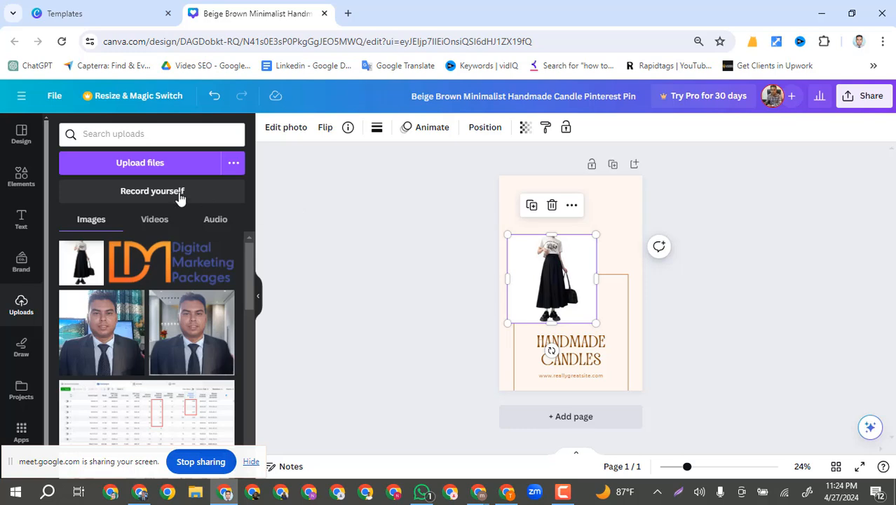
pyautogui.click(98, 133)
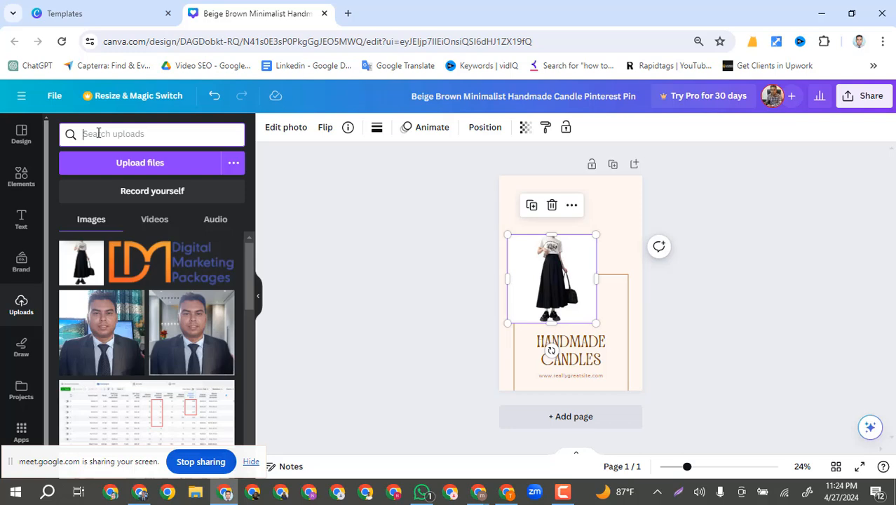
pyautogui.click(21, 261)
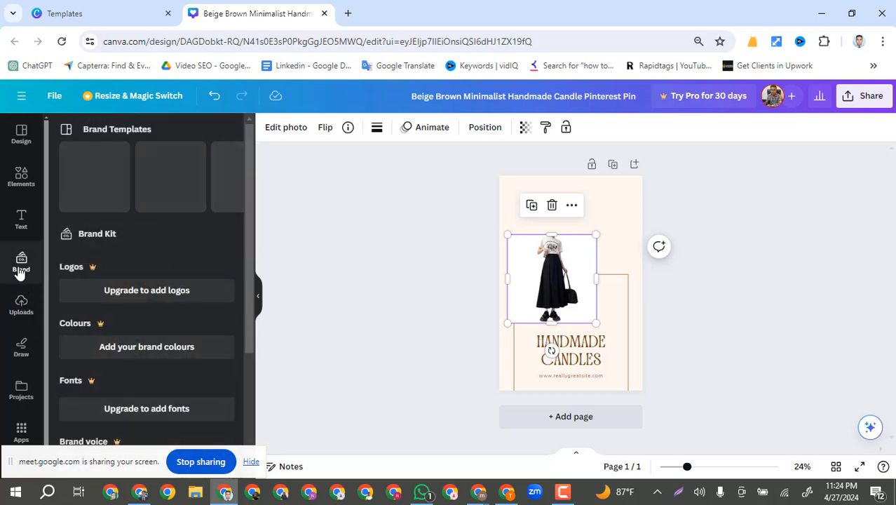
pyautogui.click(22, 306)
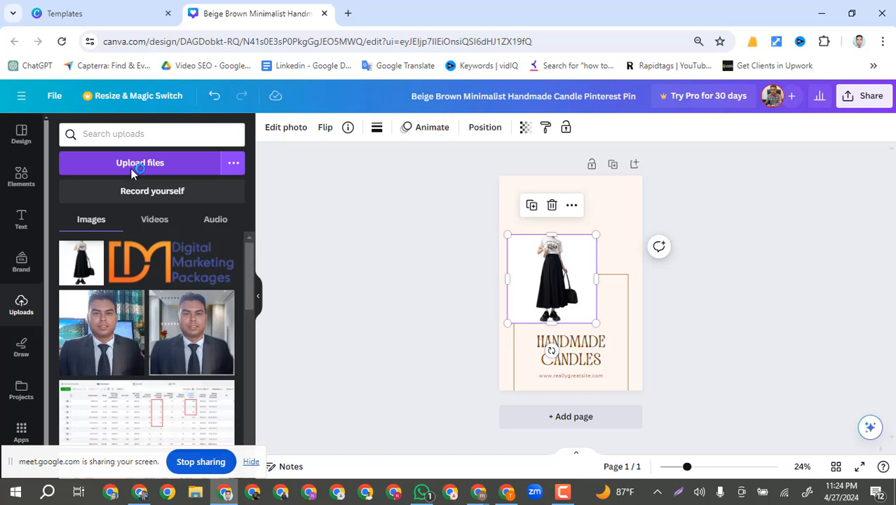
pyautogui.click(131, 171)
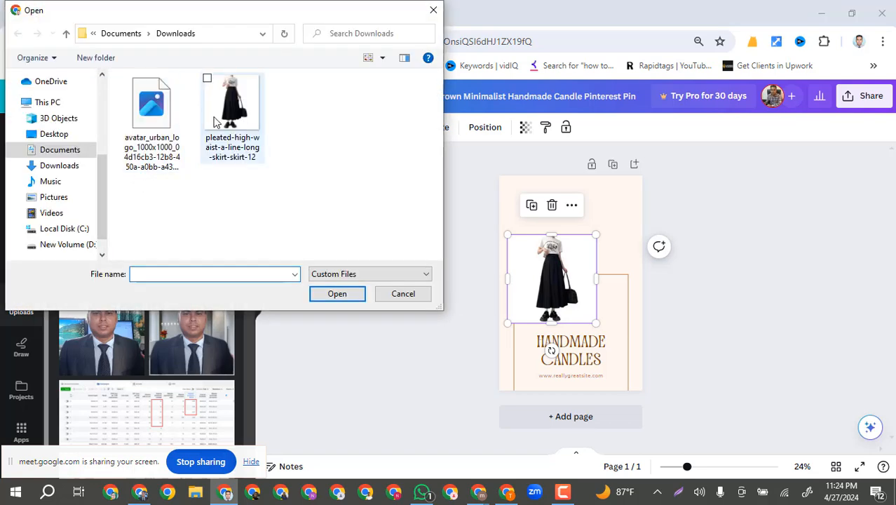
pyautogui.press('Escape')
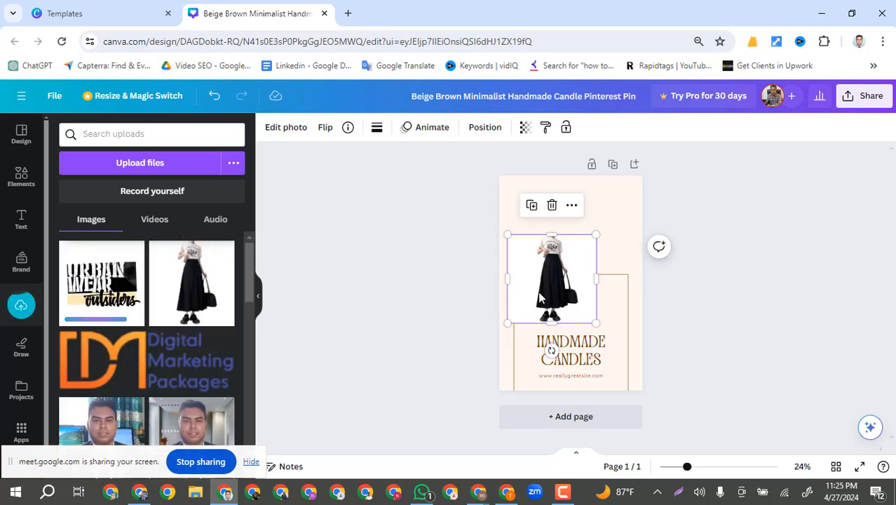
# Move the skirt image inside the border frame and place the Urban Wear Outsiders logo centred along the pin's top edge
pyautogui.moveTo(540, 299); pyautogui.dragTo(560, 348)
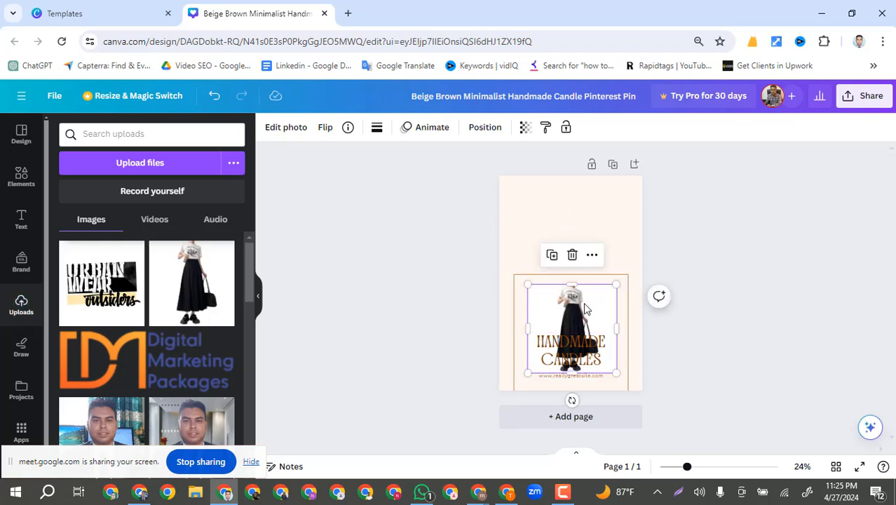
pyautogui.click(102, 284)
pyautogui.moveTo(577, 264); pyautogui.dragTo(574, 188)
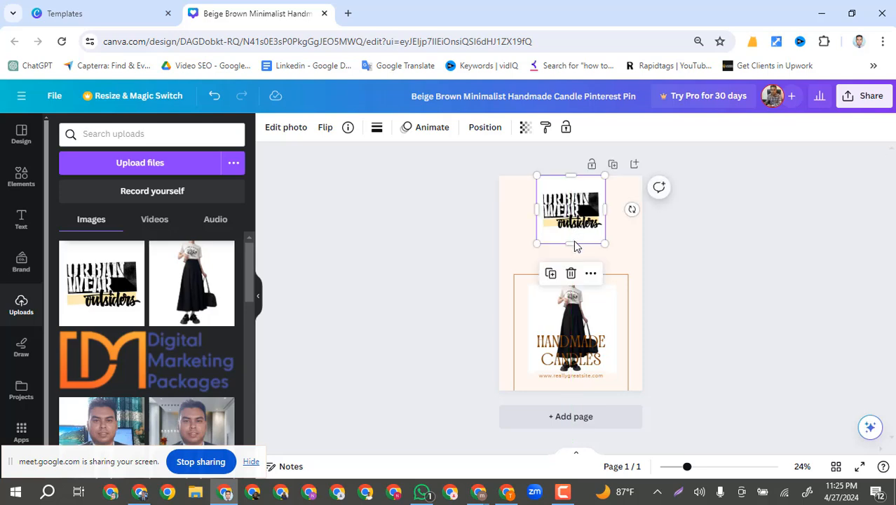
# Crop the blank space above and below the logo and move the "HANDMADE CANDLES" heading up between the logo and the border frame
pyautogui.moveTo(573, 243); pyautogui.dragTo(573, 232)
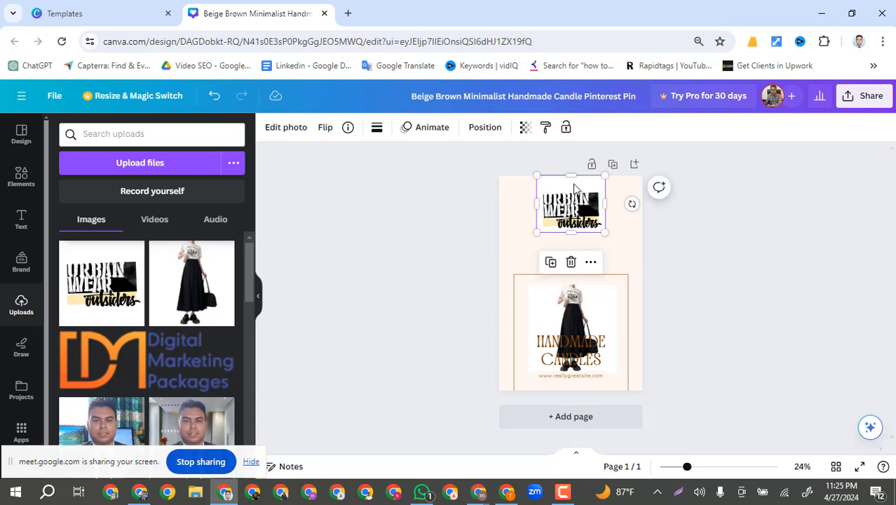
pyautogui.moveTo(570, 175); pyautogui.dragTo(580, 203)
pyautogui.click(653, 232)
pyautogui.click(745, 252)
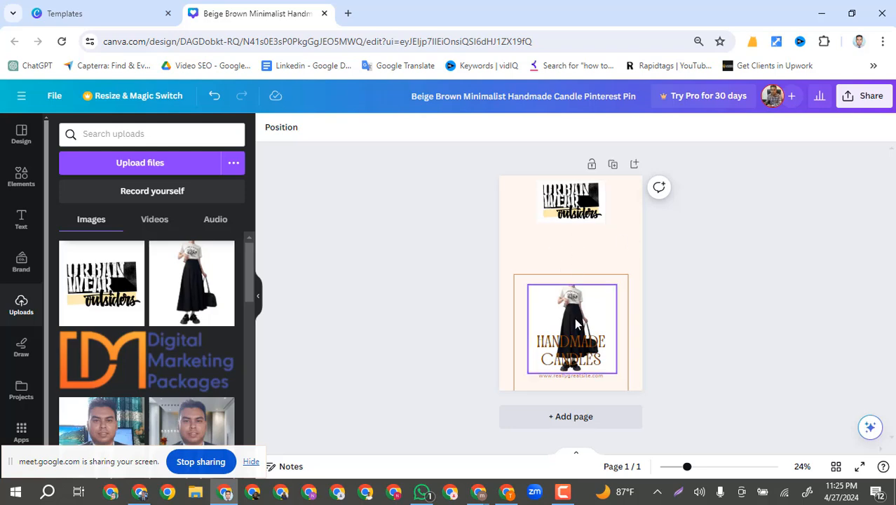
pyautogui.moveTo(570, 349); pyautogui.dragTo(569, 243)
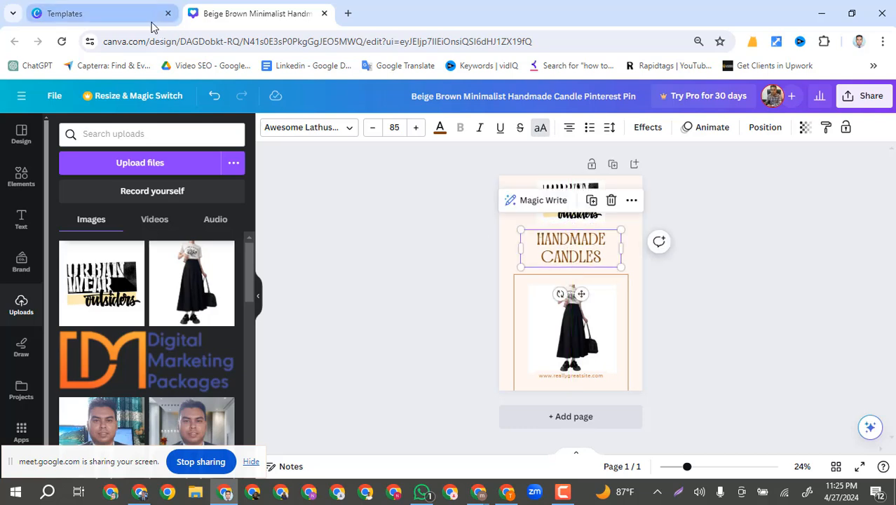
# Switch to the Pinterest Google Docs document and copy the main keyword "Black Line long skirt outfit"
pyautogui.click(512, 497)
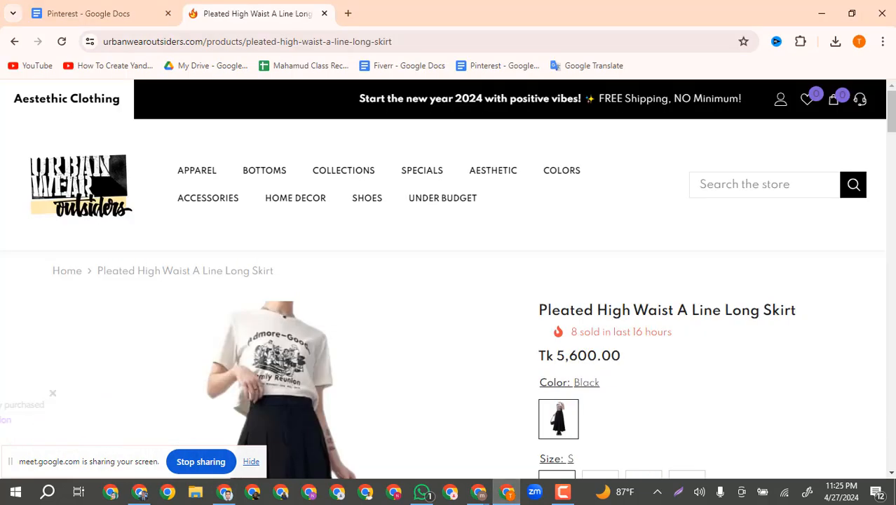
pyautogui.click(85, 8)
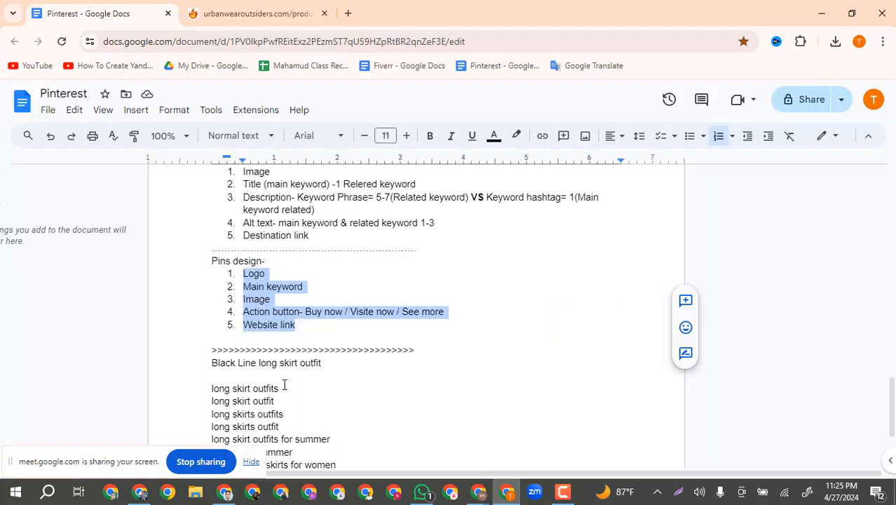
pyautogui.moveTo(326, 363); pyautogui.dragTo(202, 365)
pyautogui.hotkey('ctrl', 'c')
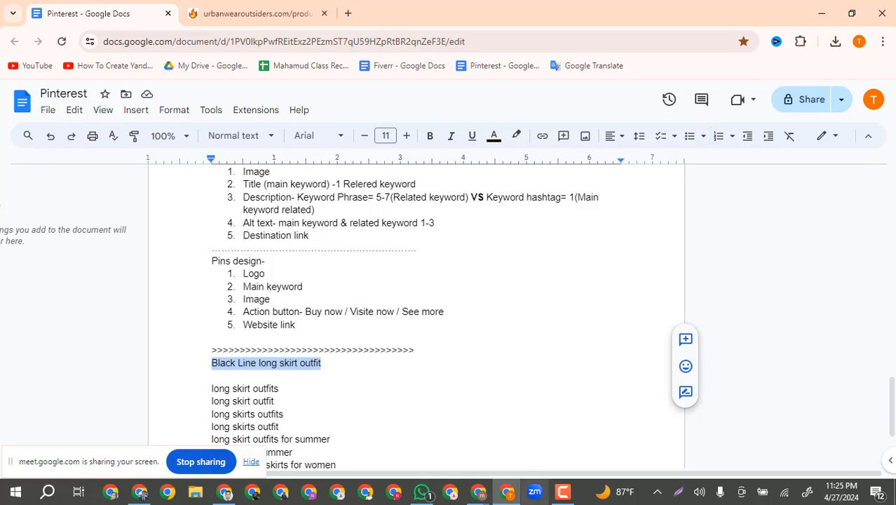
# Switch back to Canva and replace the "HANDMADE CANDLES" heading text with the copied keyword
pyautogui.click(513, 500)
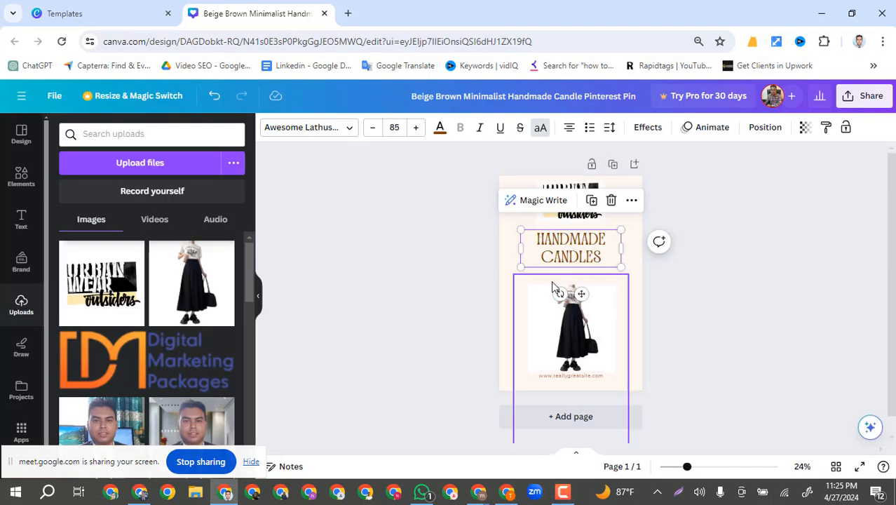
pyautogui.doubleClick(560, 246)
pyautogui.hotkey('ctrl', 'v')
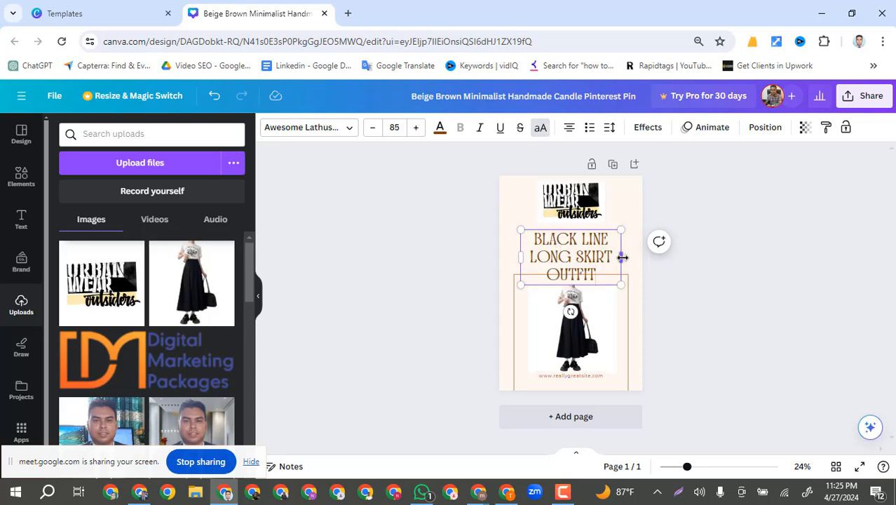
# Widen the heading's text box so the text fits on two lines, and place it centred just beneath the logo
pyautogui.moveTo(623, 257); pyautogui.dragTo(645, 257)
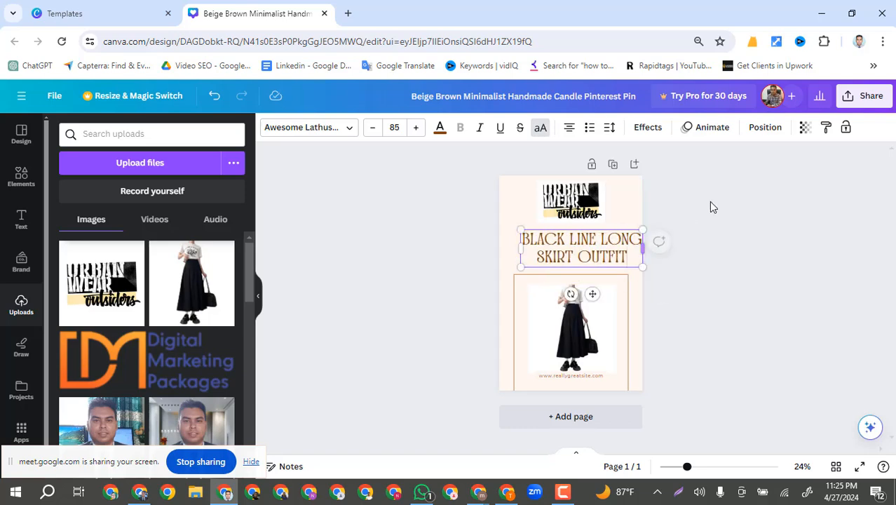
pyautogui.click(710, 207)
pyautogui.moveTo(579, 249); pyautogui.dragTo(571, 242)
pyautogui.click(738, 233)
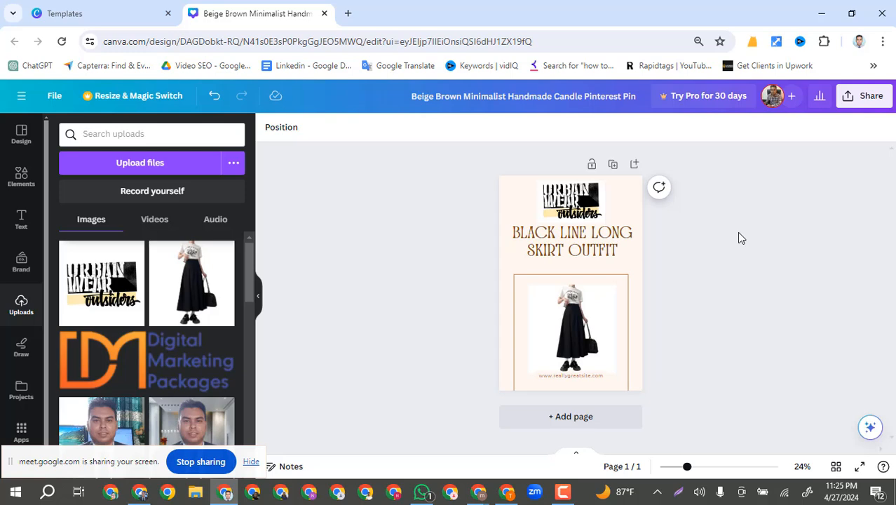
# Scale the logo and heading down together to a 67.4 heading font size and nudge them to the pin's horizontal centre
pyautogui.moveTo(664, 249)
pyautogui.mouseDown()
pyautogui.moveTo(519, 222)
pyautogui.moveTo(545, 204)
pyautogui.mouseUp()
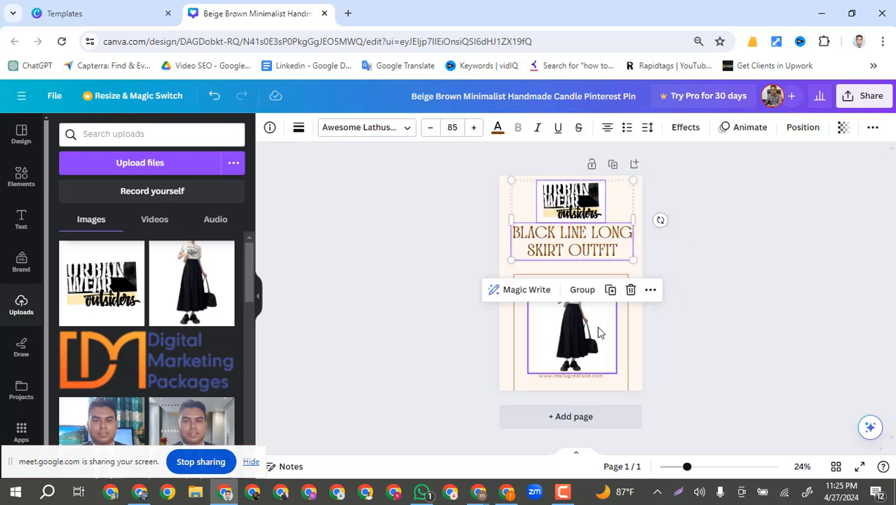
pyautogui.moveTo(628, 251); pyautogui.dragTo(607, 243)
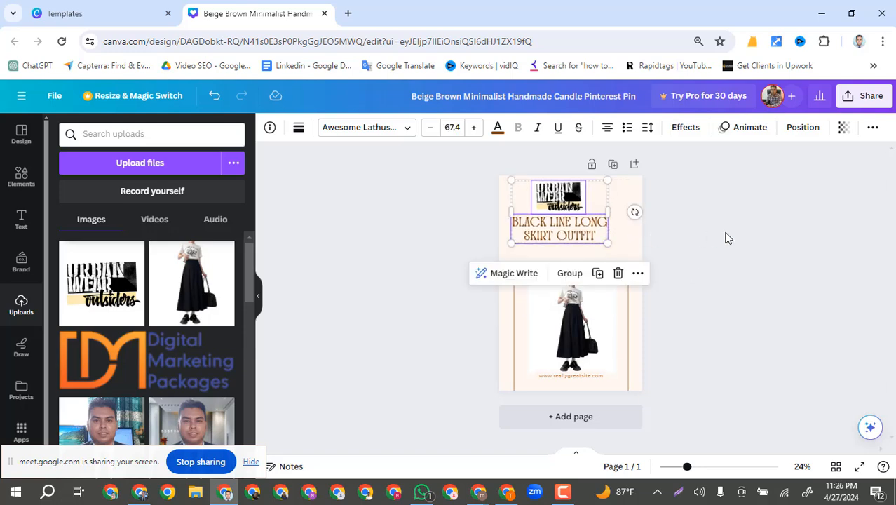
pyautogui.press('Right')
pyautogui.press('Right')
pyautogui.press('Right')
pyautogui.press('Right')
pyautogui.press('Right')
pyautogui.press('Right')
pyautogui.press('Right')
pyautogui.press('Right')
pyautogui.press('Right')
pyautogui.press('Right')
pyautogui.press('Right')
pyautogui.press('Right')
pyautogui.press('Right')
pyautogui.press('Right')
pyautogui.press('Right')
pyautogui.press('Right')
pyautogui.press('Right')
pyautogui.press('Right')
pyautogui.press('Right')
pyautogui.press('Right')
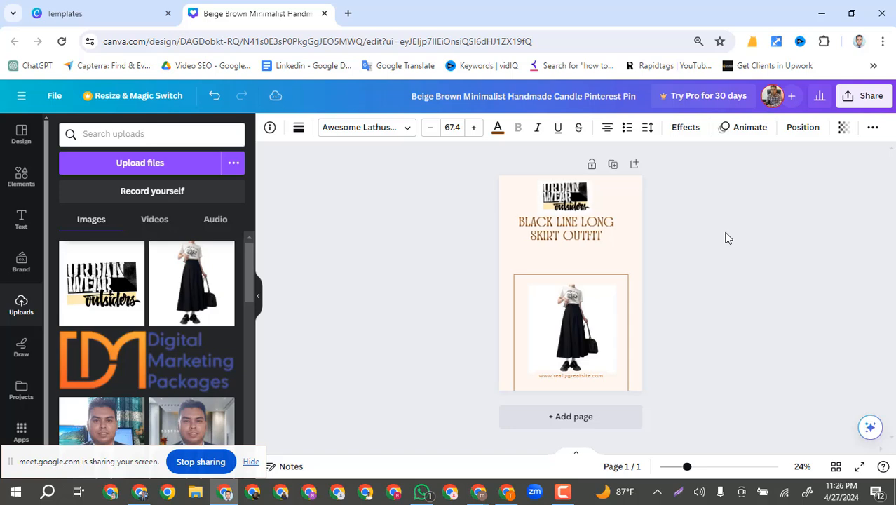
pyautogui.press('Right')
pyautogui.press('Right')
pyautogui.press('Right')
pyautogui.press('Right')
pyautogui.press('Right')
pyautogui.press('Right')
pyautogui.press('Right')
pyautogui.press('Right')
pyautogui.press('Right')
pyautogui.press('Right')
pyautogui.press('Right')
pyautogui.press('Right')
pyautogui.press('Right')
pyautogui.press('Right')
pyautogui.press('Right')
pyautogui.press('Right')
pyautogui.press('Right')
pyautogui.press('Right')
pyautogui.press('Right')
pyautogui.press('Right')
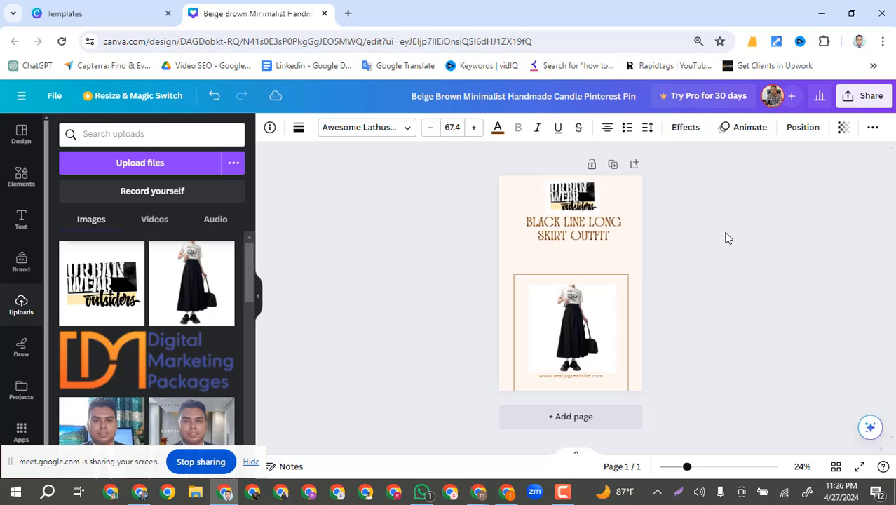
pyautogui.press('Left')
pyautogui.press('Left')
pyautogui.press('Left')
pyautogui.press('Left')
pyautogui.press('Left')
pyautogui.press('Left')
pyautogui.press('Left')
pyautogui.press('Left')
pyautogui.press('Left')
pyautogui.press('Left')
pyautogui.press('Left')
pyautogui.press('Left')
pyautogui.press('Left')
pyautogui.press('Left')
pyautogui.press('Left')
pyautogui.press('Left')
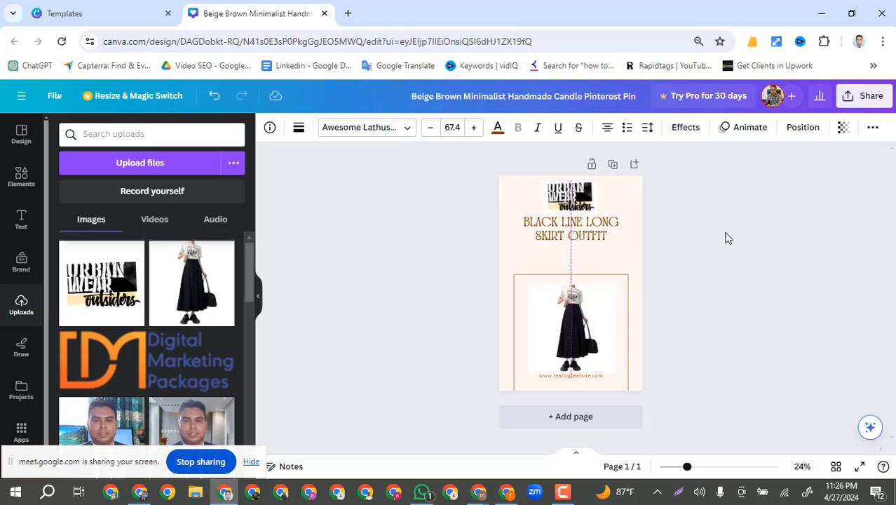
pyautogui.press('Right')
pyautogui.press('Right')
pyautogui.press('Right')
pyautogui.press('Right')
pyautogui.press('Right')
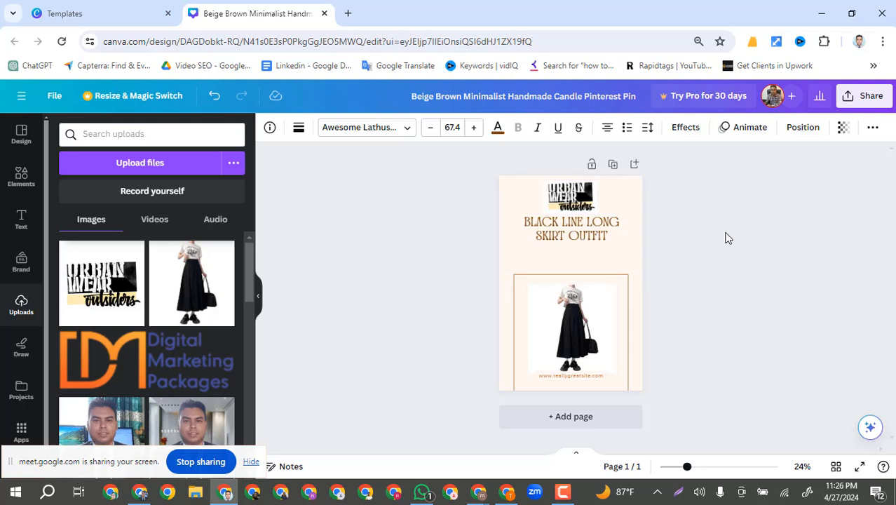
pyautogui.press('Right')
pyautogui.press('Right')
pyautogui.press('Right')
pyautogui.press('Right')
pyautogui.press('Right')
pyautogui.press('Right')
pyautogui.press('Right')
pyautogui.press('Right')
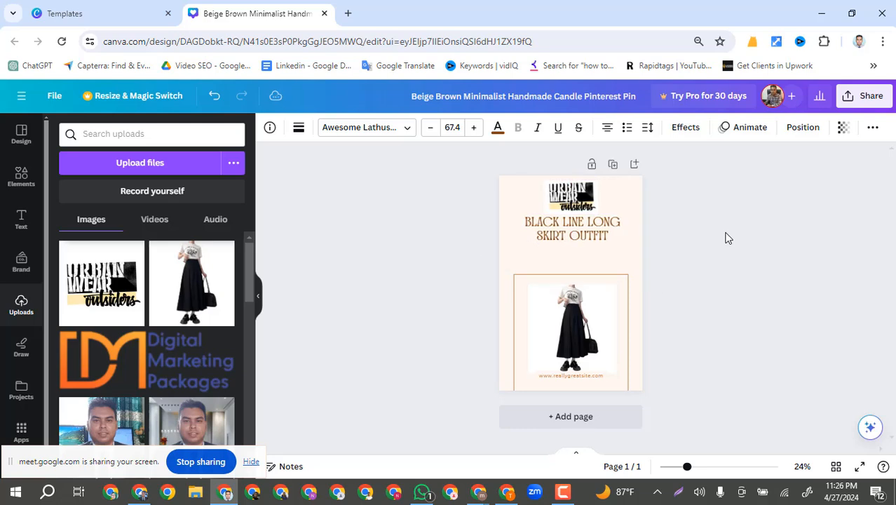
pyautogui.press('Left')
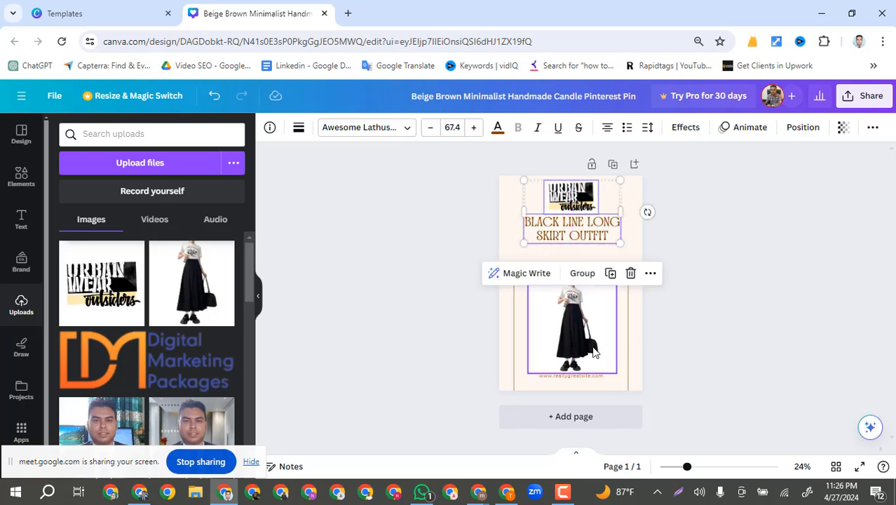
# Enlarge the skirt image to fill the area beneath the heading and crop its blank left and right sides
pyautogui.moveTo(593, 352); pyautogui.dragTo(635, 358)
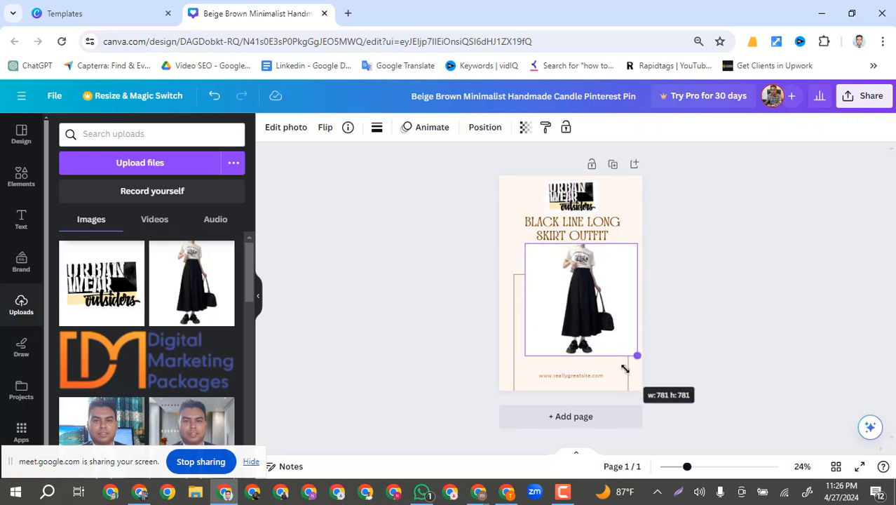
pyautogui.moveTo(526, 358); pyautogui.dragTo(504, 381)
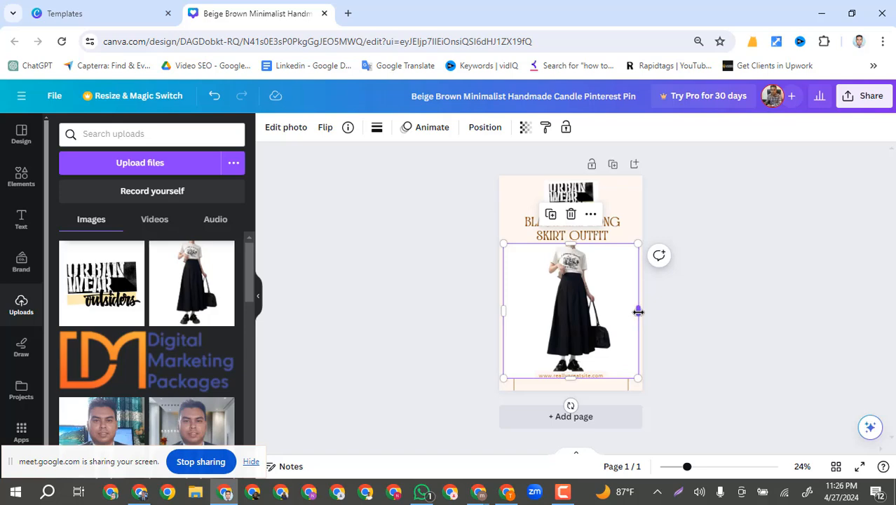
pyautogui.moveTo(634, 315); pyautogui.dragTo(621, 316)
pyautogui.moveTo(507, 310); pyautogui.dragTo(524, 310)
pyautogui.click(754, 279)
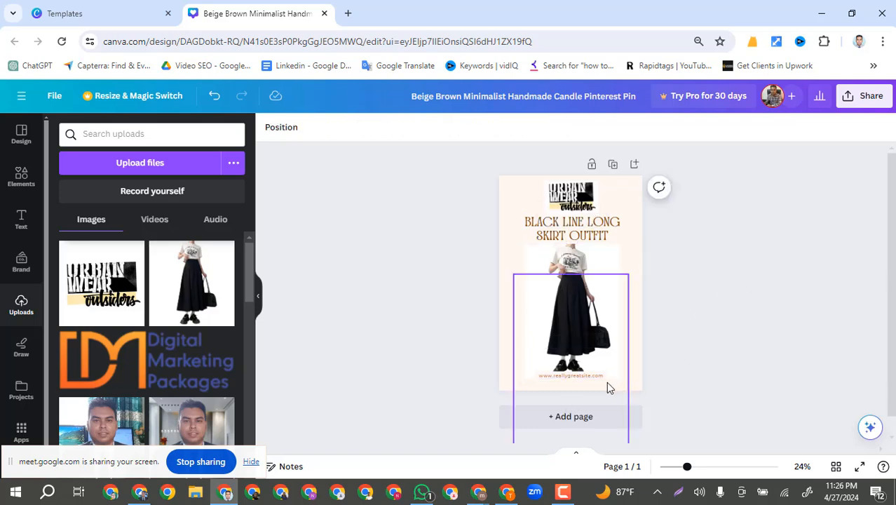
# Move the border frame up around the logo, heading and skirt, extending its lower edge and moving the website text to the pin's bottom edge
pyautogui.moveTo(626, 298); pyautogui.dragTo(626, 222)
pyautogui.click(740, 259)
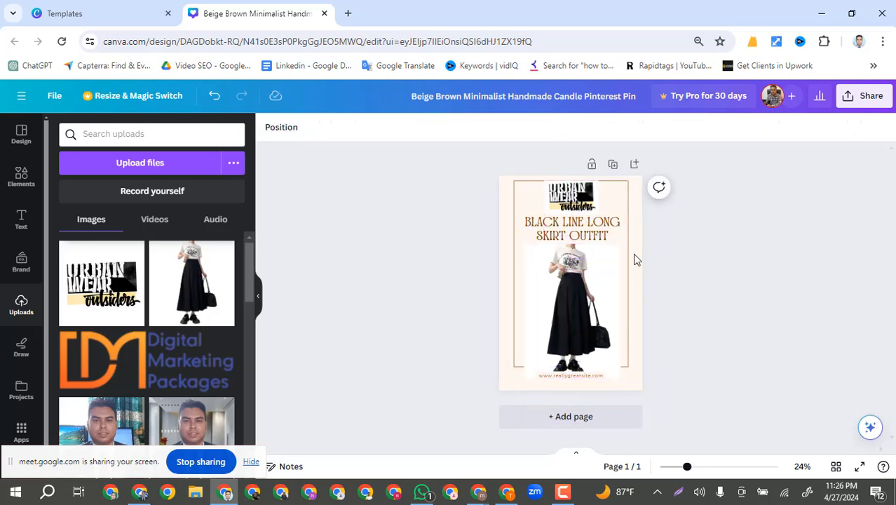
pyautogui.click(627, 205)
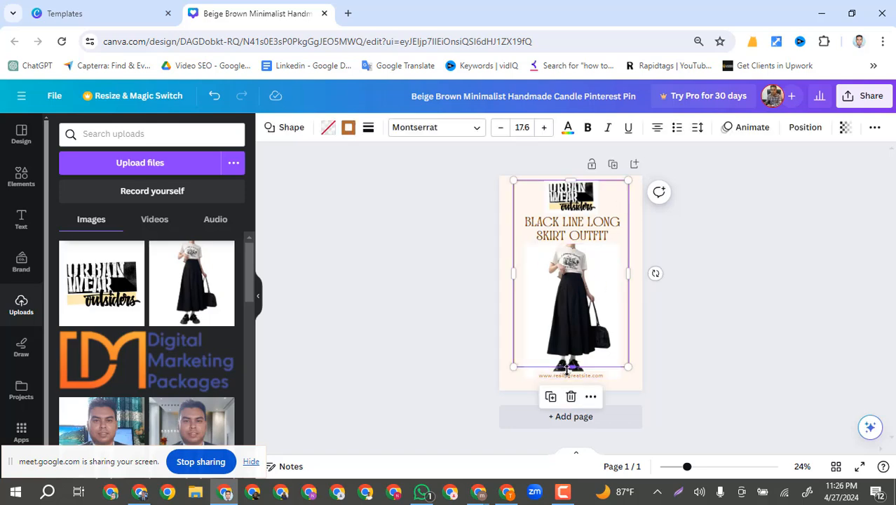
pyautogui.moveTo(568, 366); pyautogui.dragTo(562, 386)
pyautogui.click(762, 301)
pyautogui.click(738, 296)
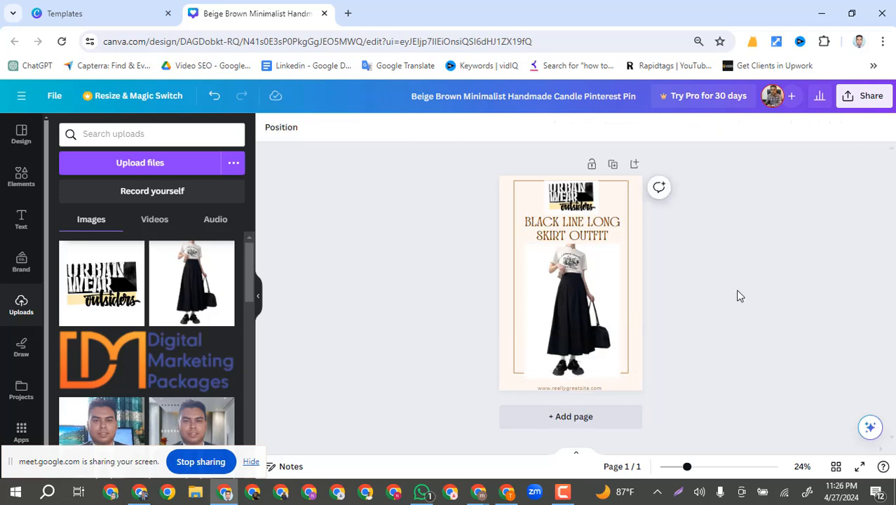
# Shrink the Urban Wear Outsiders logo and keep it centred along the pin's top edge
pyautogui.click(603, 334)
pyautogui.click(698, 219)
pyautogui.click(596, 210)
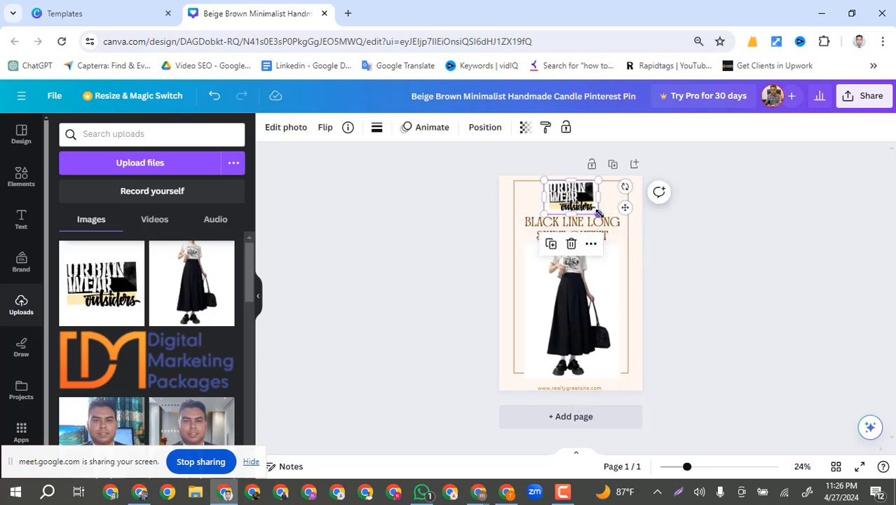
pyautogui.moveTo(597, 213); pyautogui.dragTo(580, 195)
pyautogui.click(710, 210)
# Fit the heading on a single line directly under the logo and lower the border frame to start beneath it
pyautogui.click(620, 239)
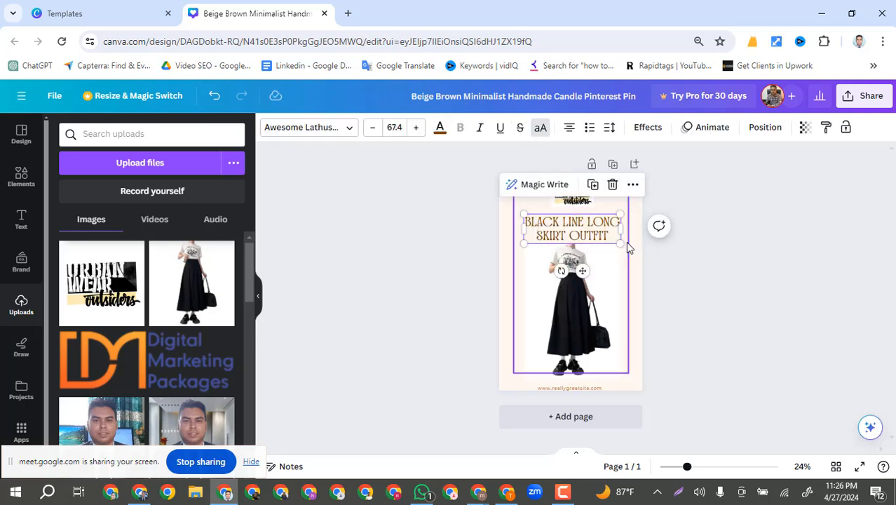
pyautogui.moveTo(620, 242); pyautogui.dragTo(616, 274)
pyautogui.click(755, 242)
pyautogui.click(739, 253)
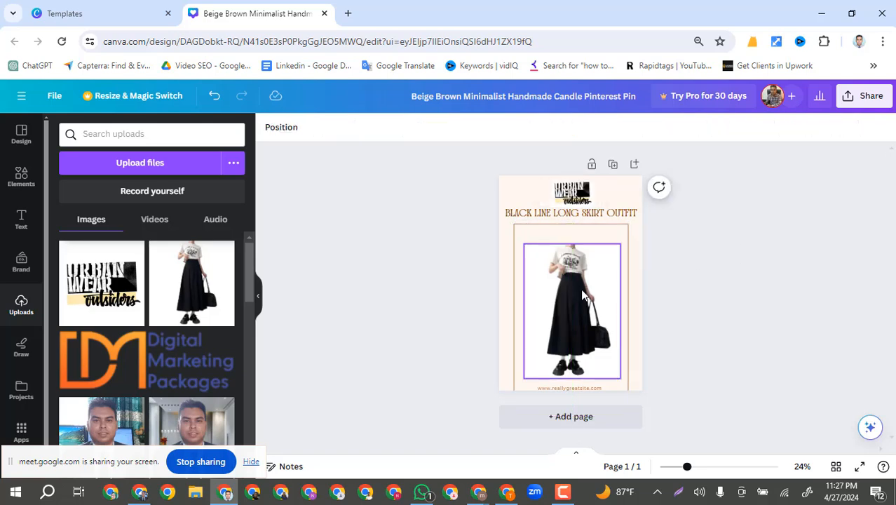
# Move the skirt image up inside the border frame, centred on the pin with equal spacing above and below
pyautogui.moveTo(571, 293); pyautogui.dragTo(570, 274)
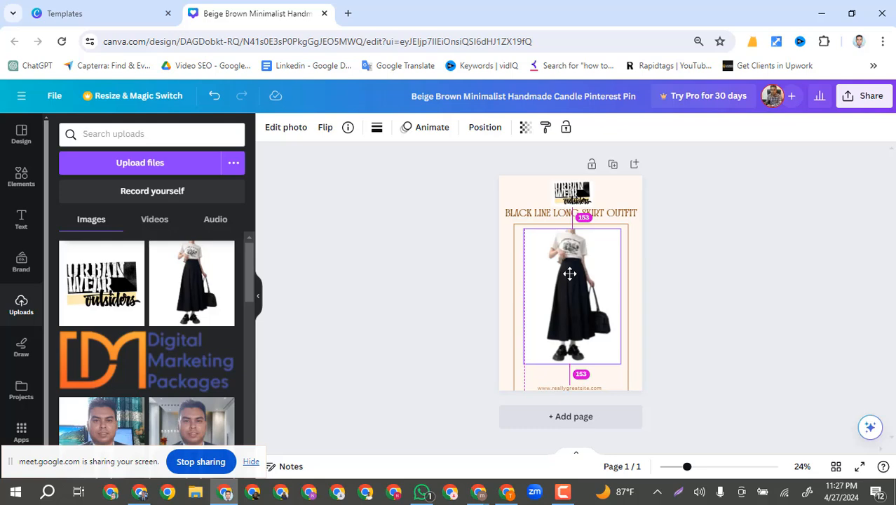
pyautogui.moveTo(570, 273); pyautogui.dragTo(569, 274)
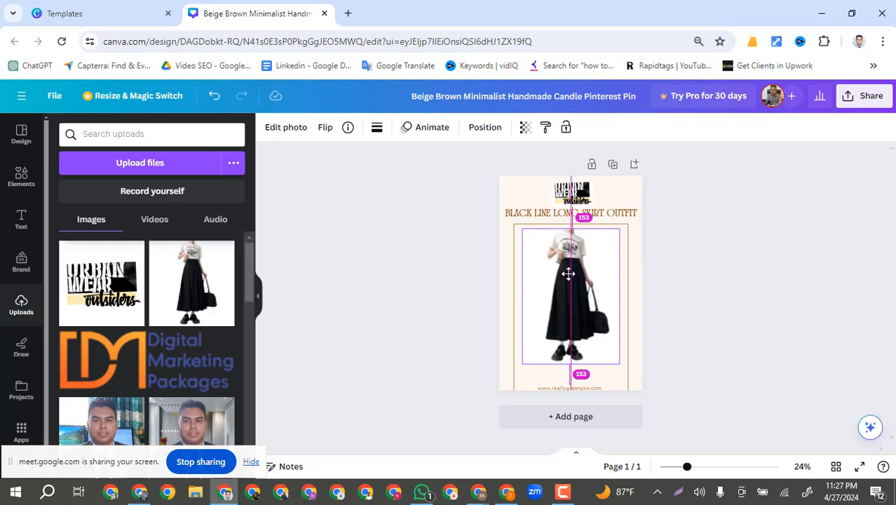
pyautogui.moveTo(569, 273); pyautogui.dragTo(569, 273)
pyautogui.click(752, 274)
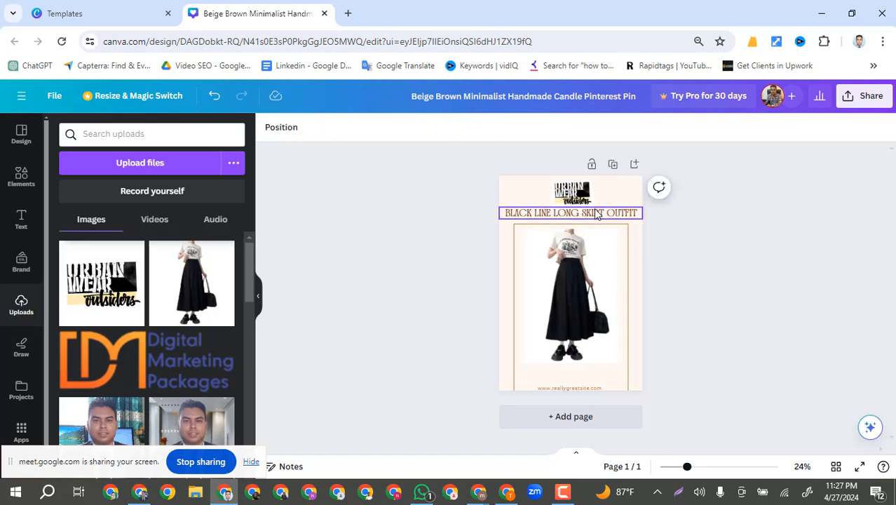
# Shorten the border frame to about 800 by 976 so its lower edge lines up with the skirt image's base
pyautogui.click(625, 362)
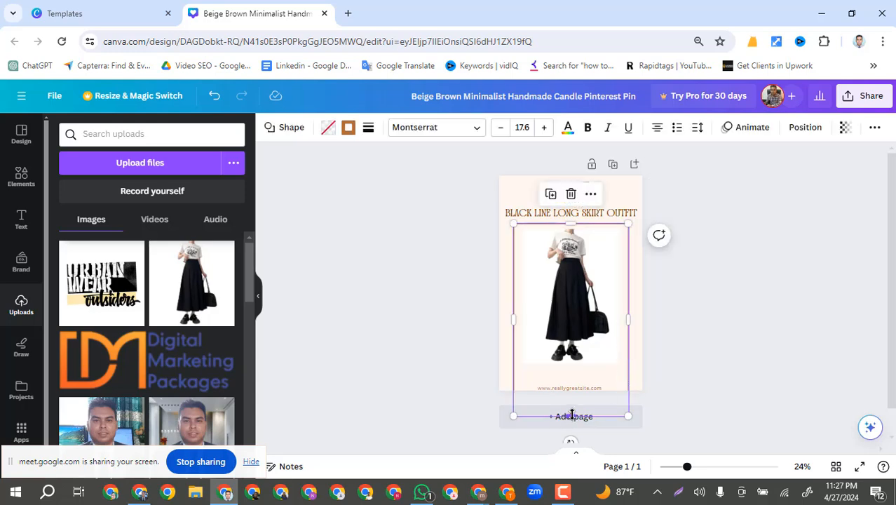
pyautogui.moveTo(572, 415); pyautogui.dragTo(572, 363)
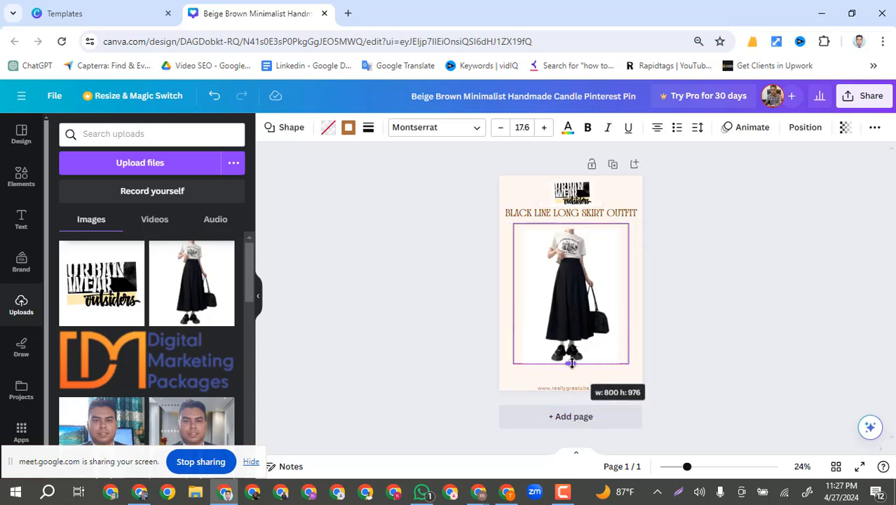
pyautogui.click(784, 314)
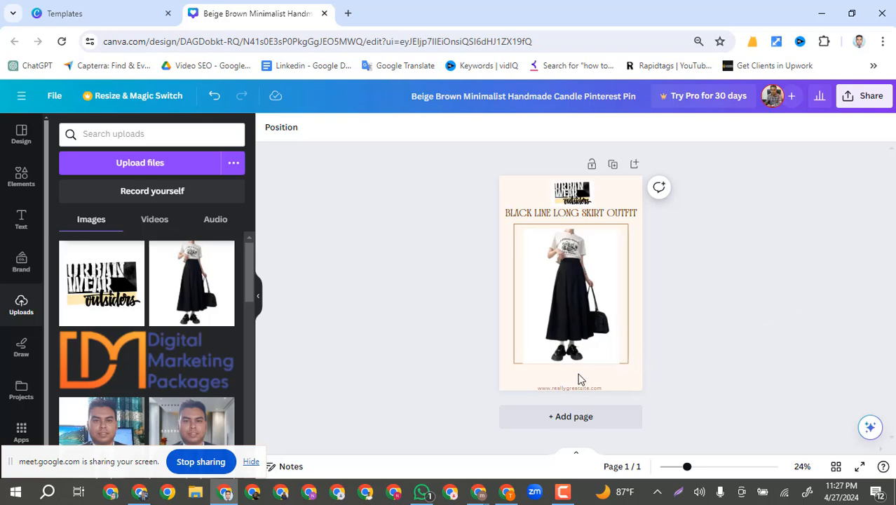
pyautogui.click(572, 390)
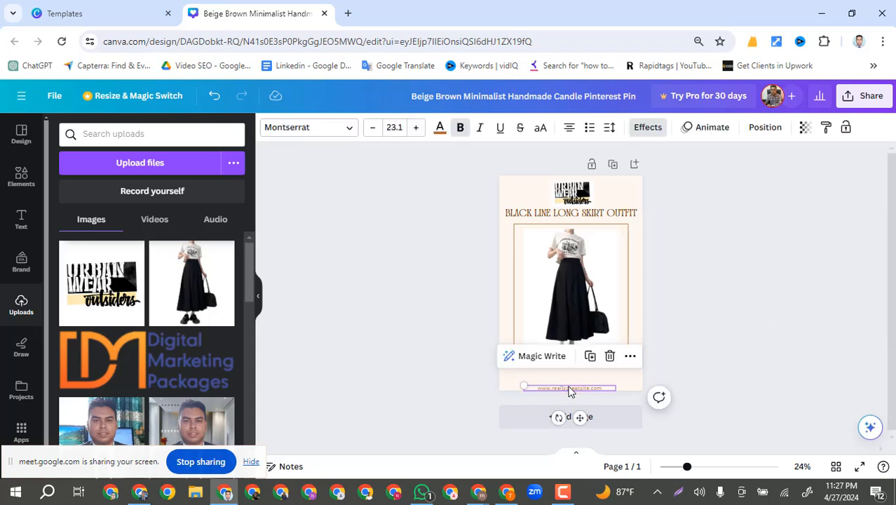
pyautogui.doubleClick(568, 388)
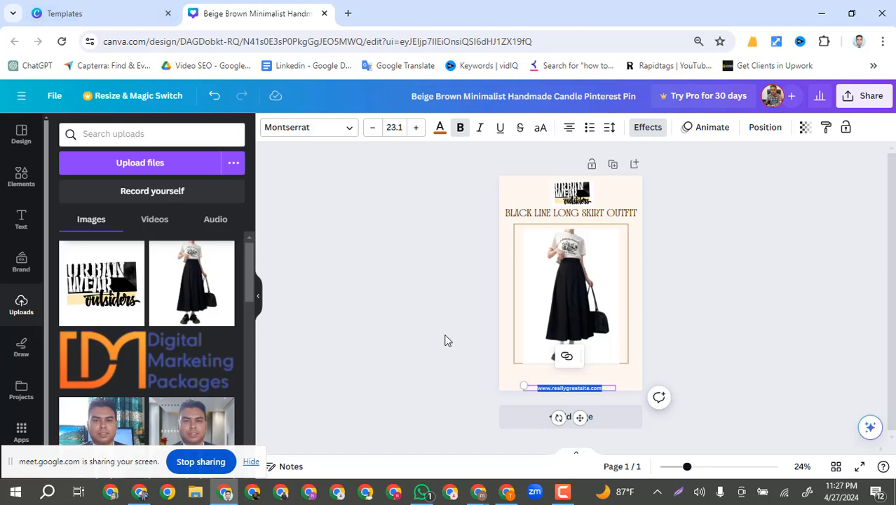
pyautogui.click(513, 498)
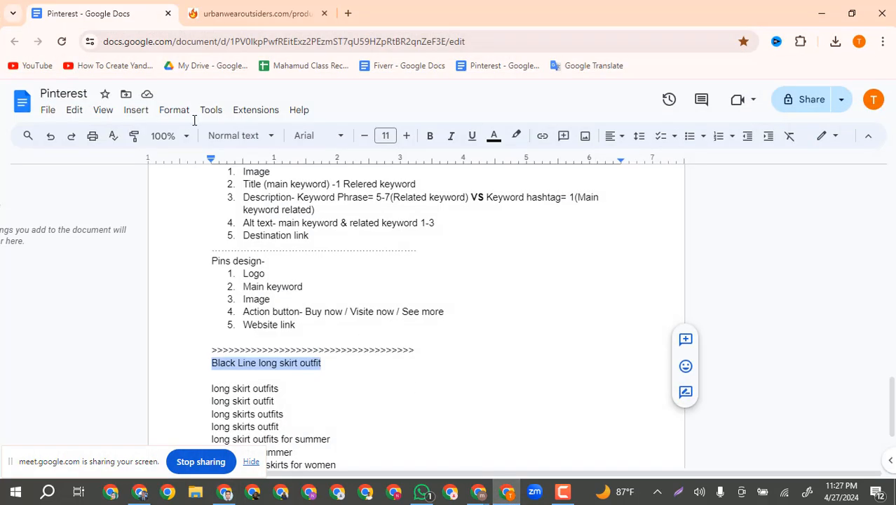
pyautogui.click(260, 13)
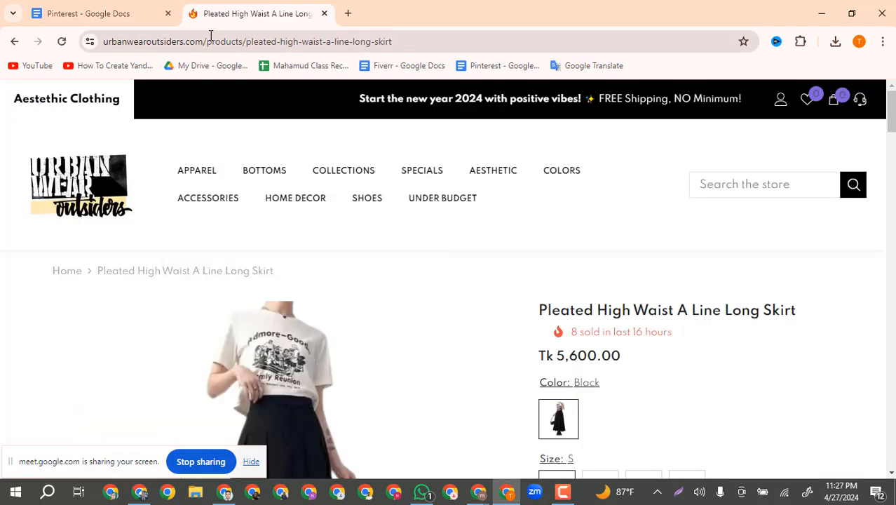
pyautogui.moveTo(204, 40); pyautogui.dragTo(93, 41)
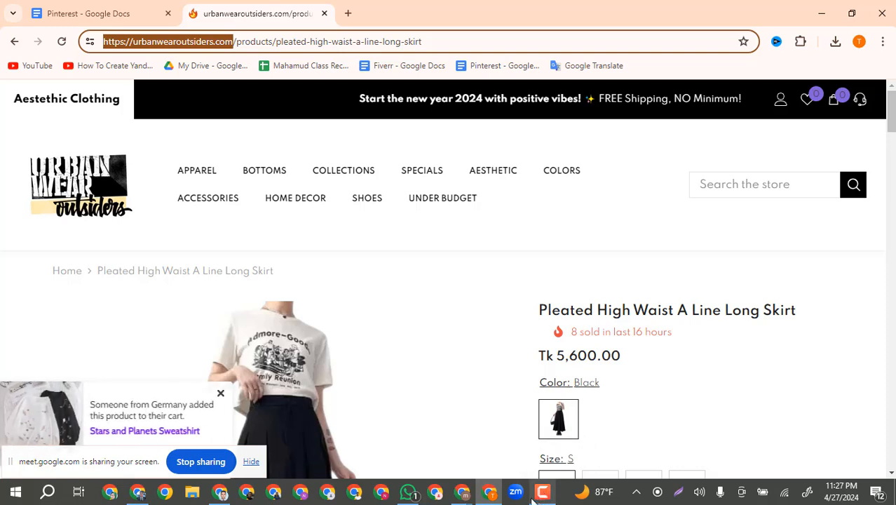
pyautogui.click(491, 498)
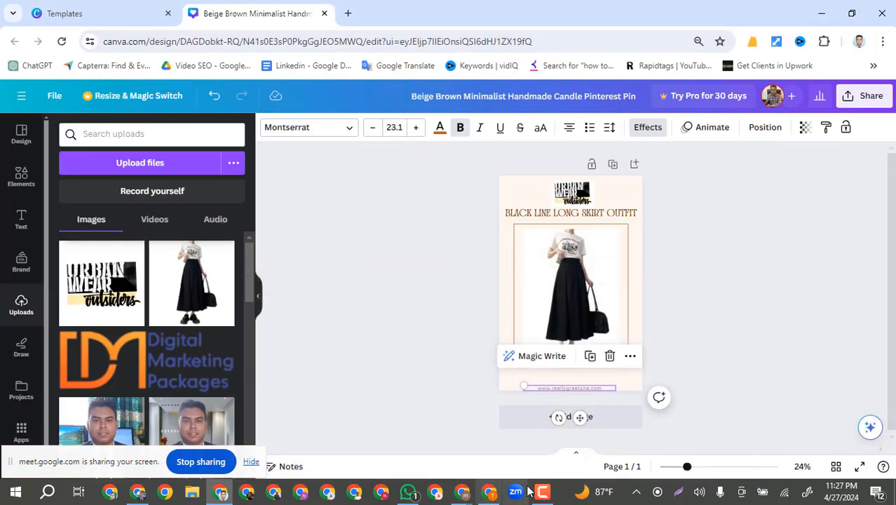
pyautogui.doubleClick(554, 390)
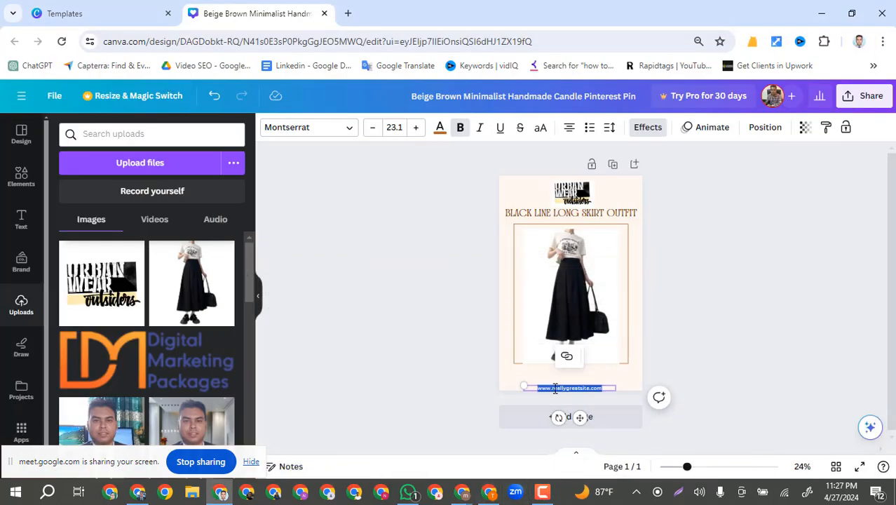
pyautogui.hotkey('ctrl', 'v')
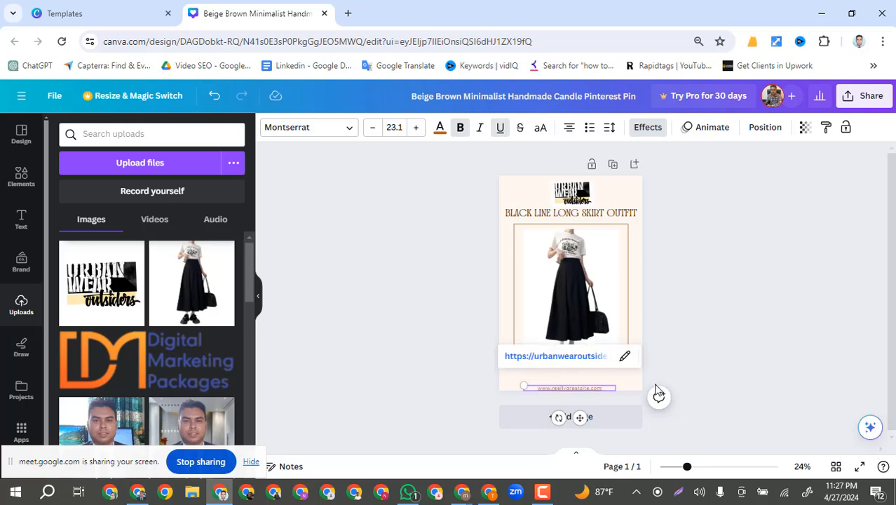
pyautogui.click(730, 358)
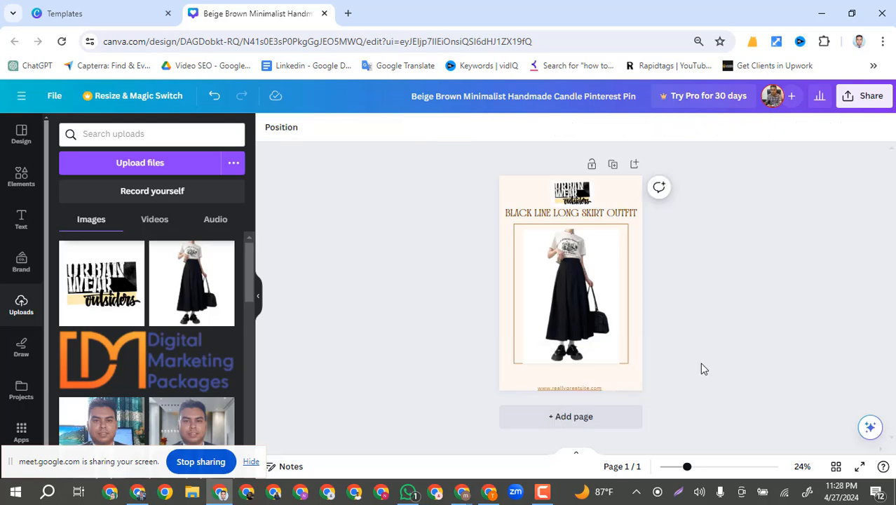
# Raise the linked website text slightly above the pin's lower edge and look at its Magic Write options
pyautogui.click(575, 387)
pyautogui.moveTo(575, 388); pyautogui.dragTo(572, 381)
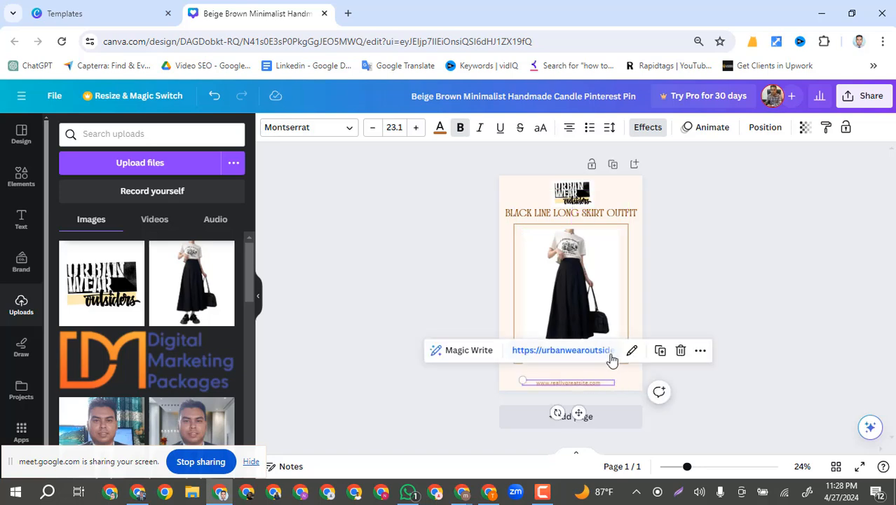
pyautogui.click(454, 352)
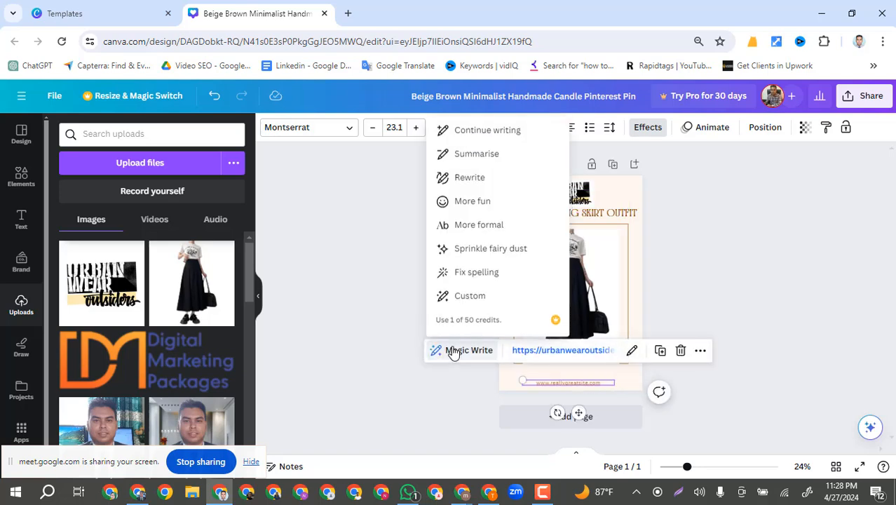
pyautogui.click(678, 323)
pyautogui.click(679, 324)
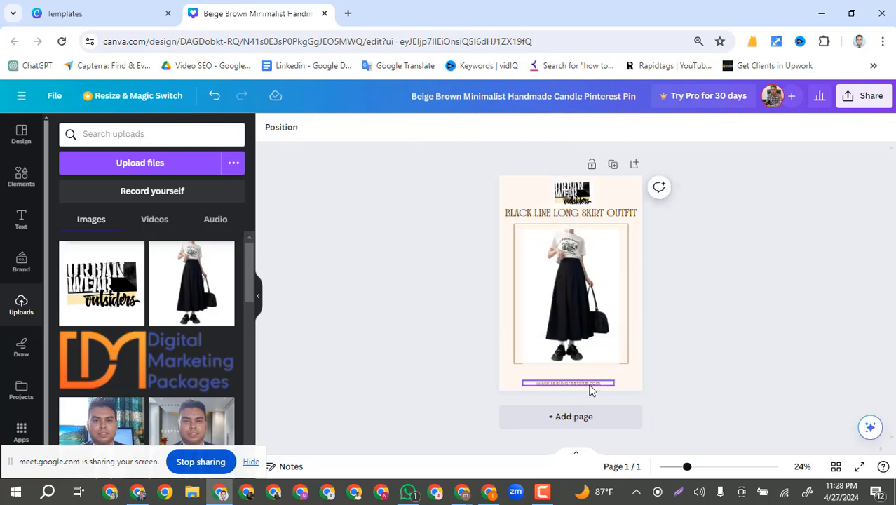
# Delete the placeholder website text from the base of the pin
pyautogui.click(593, 386)
pyautogui.moveTo(612, 384); pyautogui.dragTo(627, 371)
pyautogui.click(627, 376)
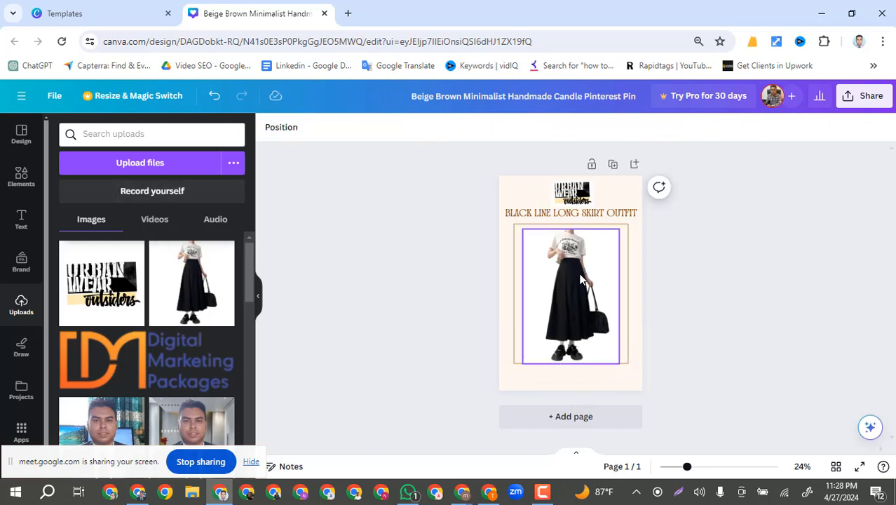
# Move the skirt image and its border frame up, closer to the heading, leaving more room at the pin's base
pyautogui.moveTo(627, 257); pyautogui.dragTo(578, 288)
pyautogui.click(769, 264)
pyautogui.click(577, 295)
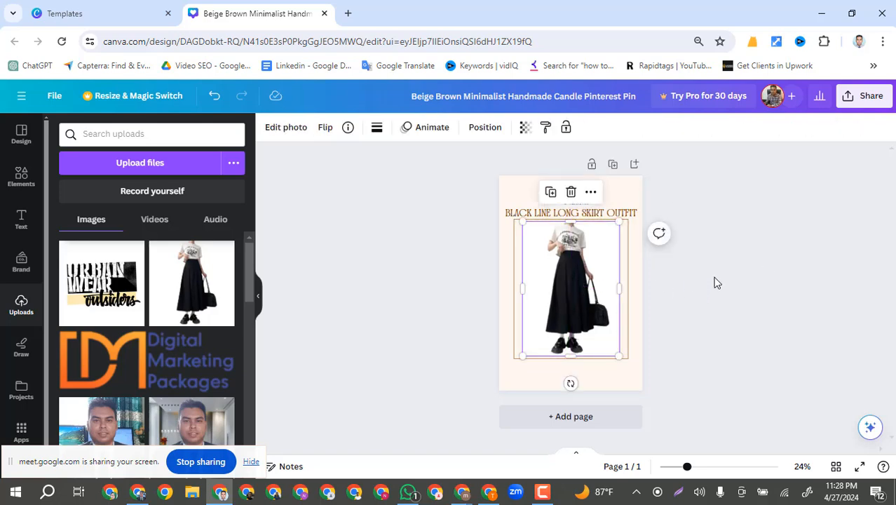
pyautogui.click(715, 281)
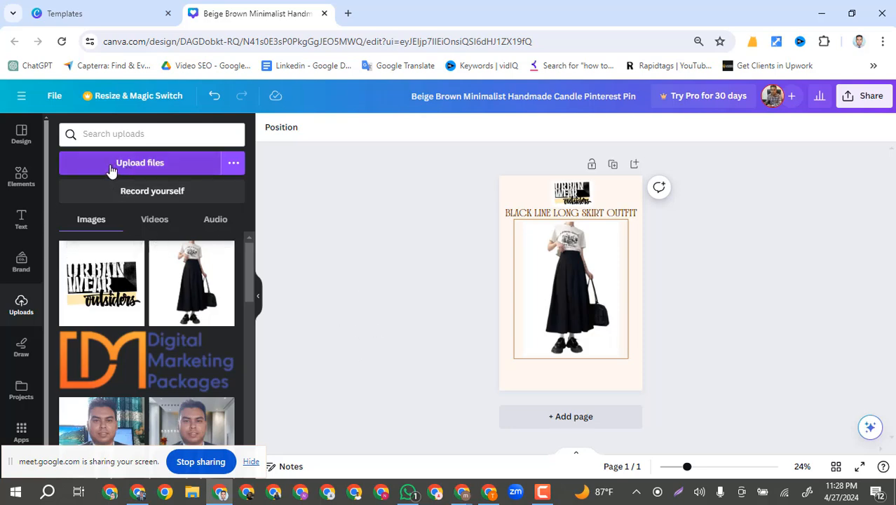
# Add a heading text, reduce it to about size 60 and place it just below the border frame
pyautogui.click(21, 220)
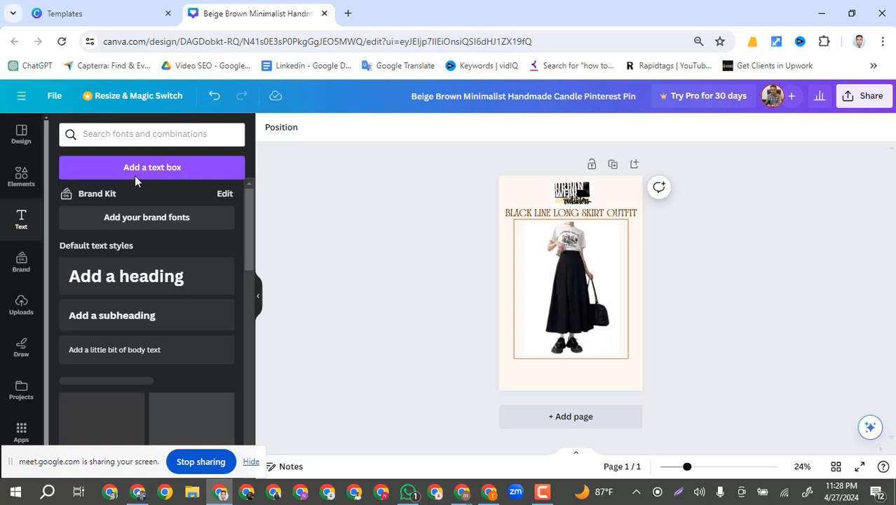
pyautogui.click(115, 282)
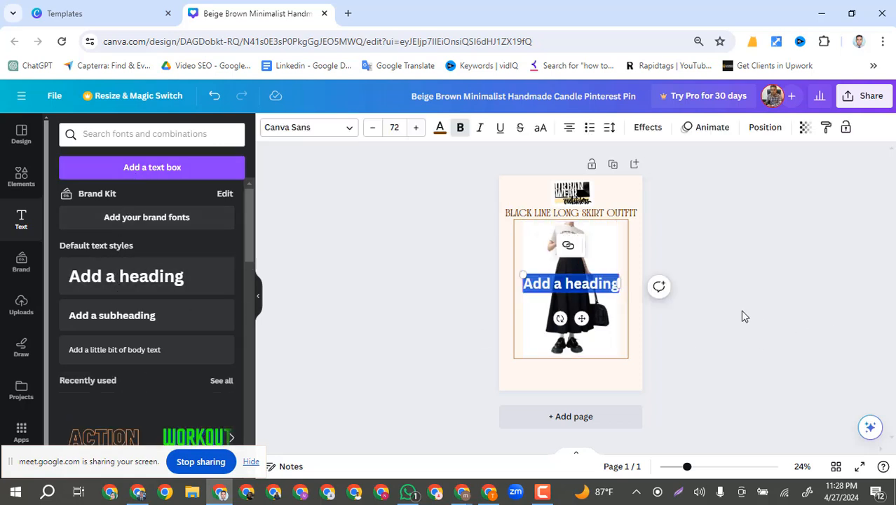
pyautogui.moveTo(570, 284); pyautogui.dragTo(538, 362)
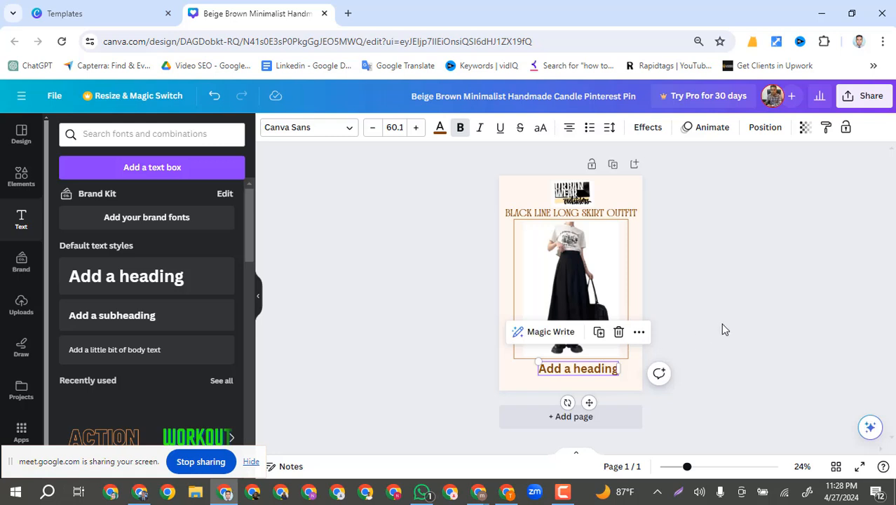
# Change the new heading to "Buy Now" and move it close under the border frame, roughly centred on the pin
pyautogui.doubleClick(569, 369)
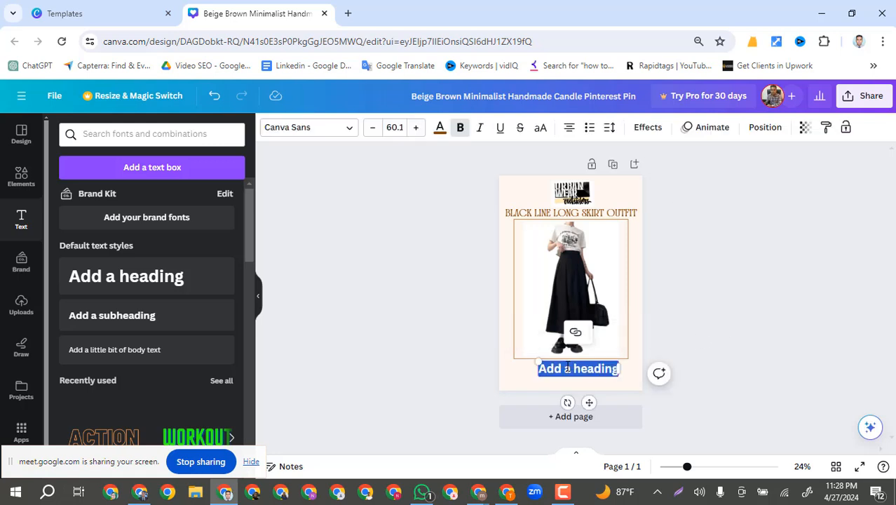
pyautogui.write('Buy')
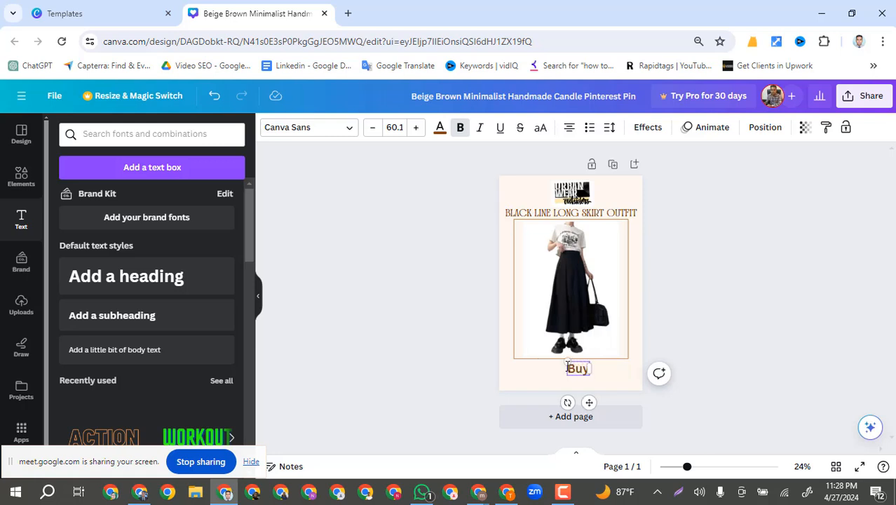
pyautogui.write(' Now')
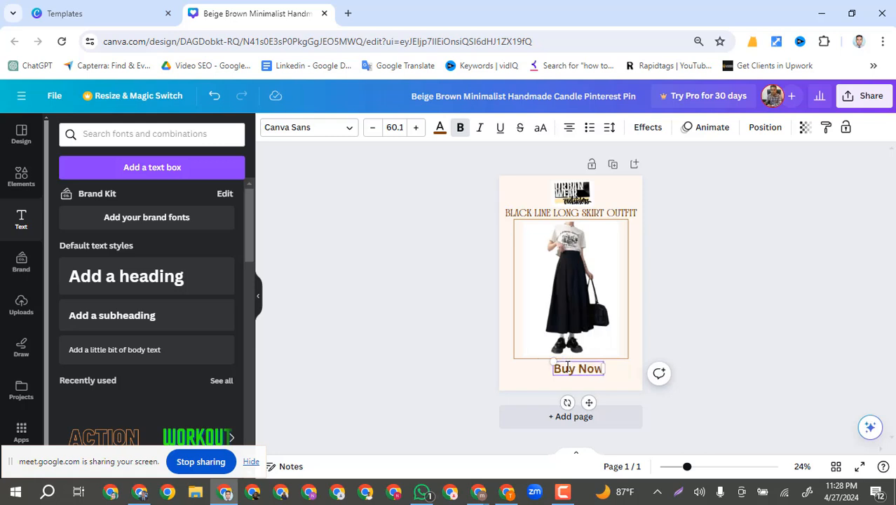
pyautogui.click(685, 302)
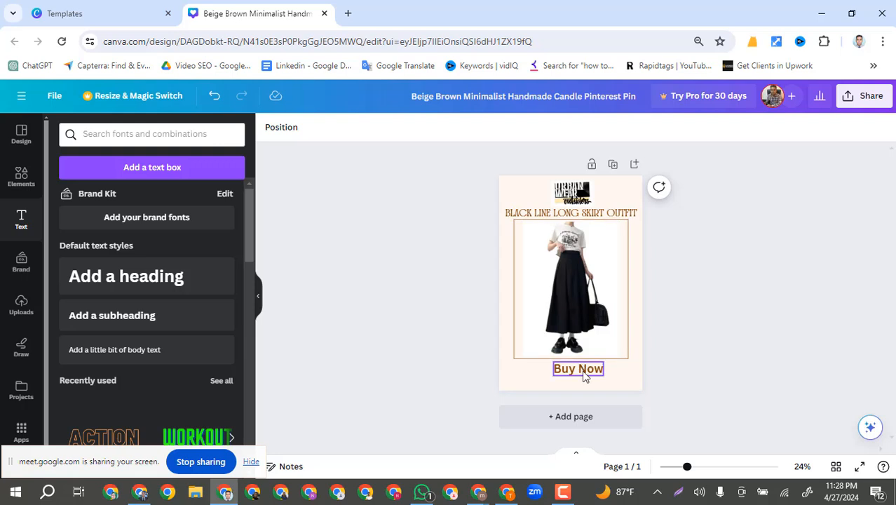
pyautogui.click(581, 377)
pyautogui.moveTo(582, 376); pyautogui.dragTo(572, 374)
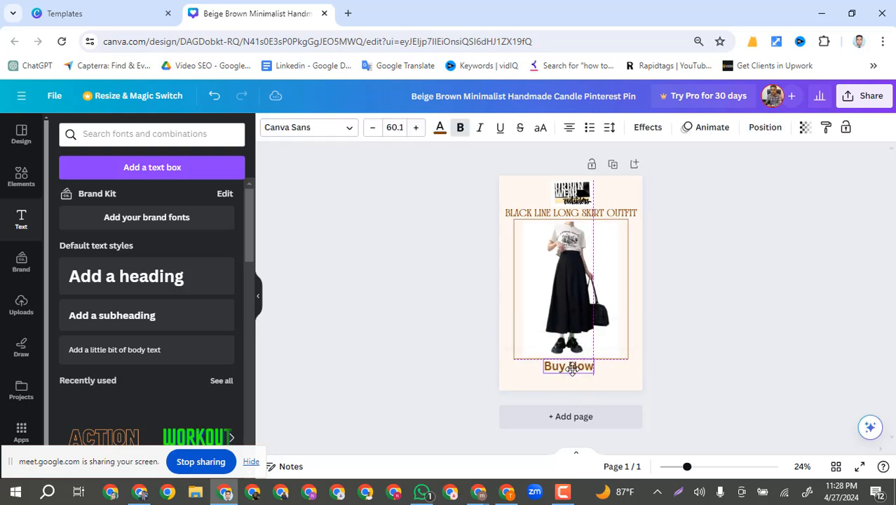
pyautogui.click(716, 325)
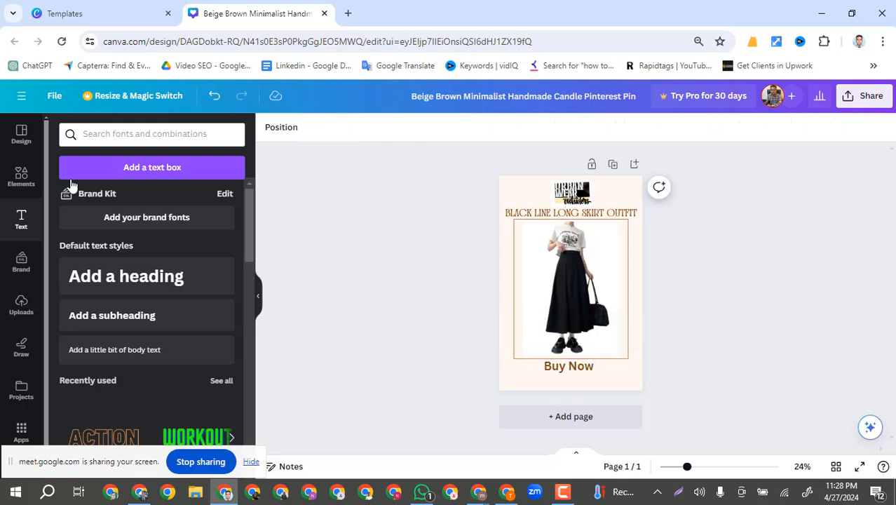
# Add a square shape, move it over the Buy Now text and widen it to cover the text
pyautogui.click(20, 174)
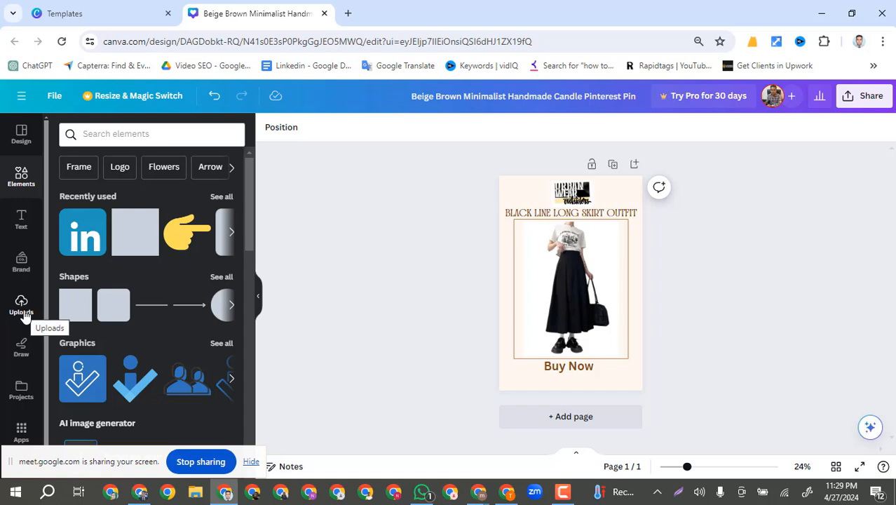
pyautogui.click(74, 309)
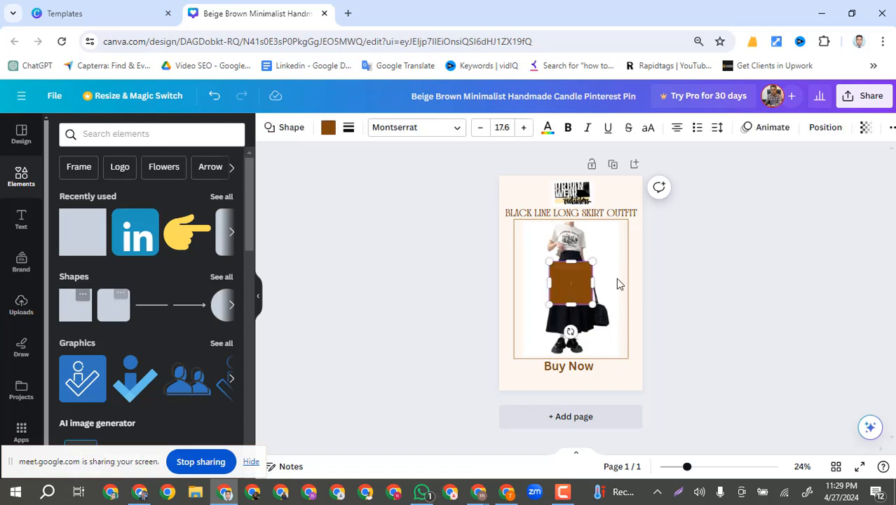
pyautogui.click(741, 286)
pyautogui.moveTo(577, 279); pyautogui.dragTo(602, 381)
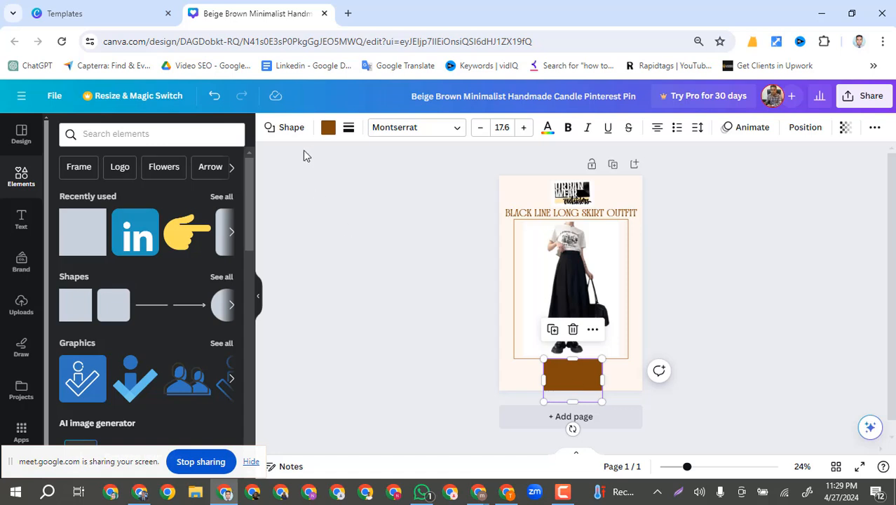
# Fill the shape with the black from the skirt photo's colours and send it behind the Buy Now text
pyautogui.click(327, 128)
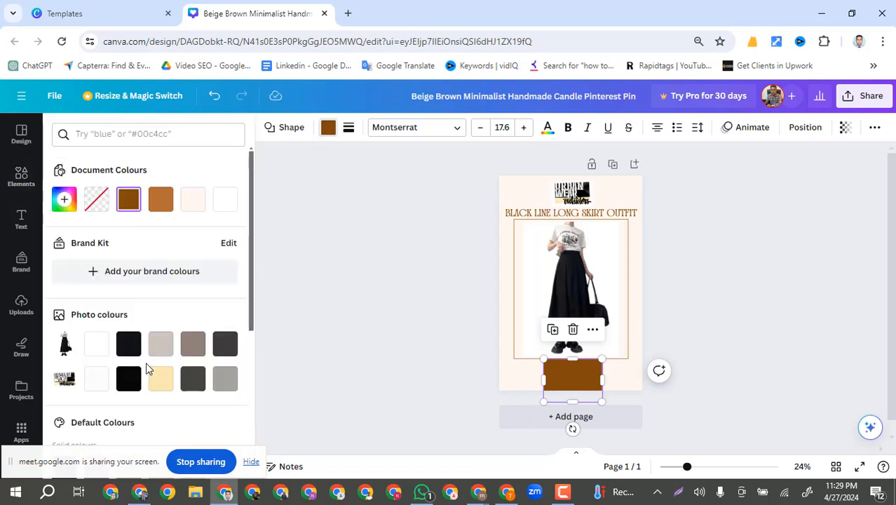
pyautogui.click(128, 345)
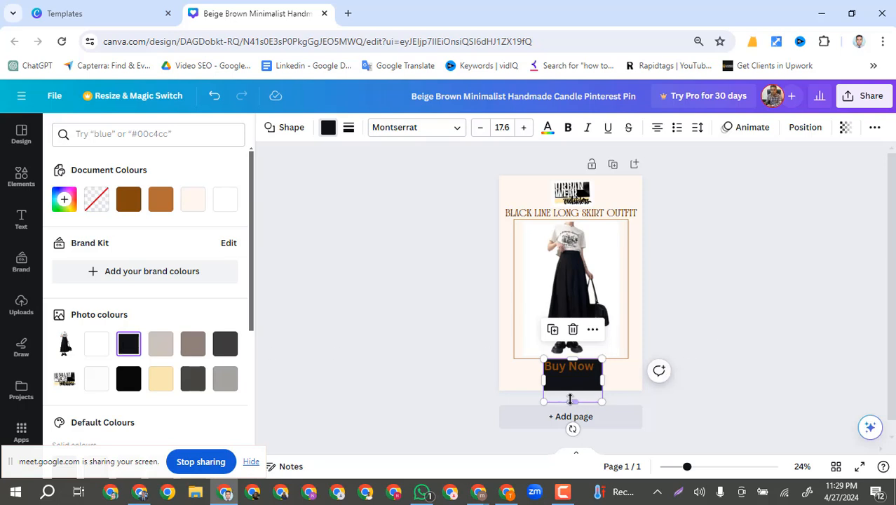
# Resize the black shape into a button-sized rectangle around the Buy Now text, with extra margin before the first letter
pyautogui.moveTo(573, 402); pyautogui.dragTo(597, 369)
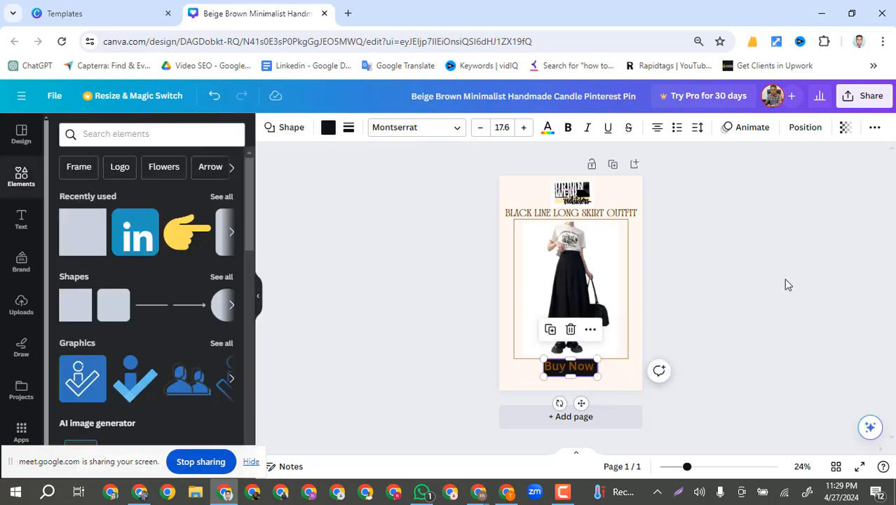
pyautogui.click(786, 284)
pyautogui.click(574, 377)
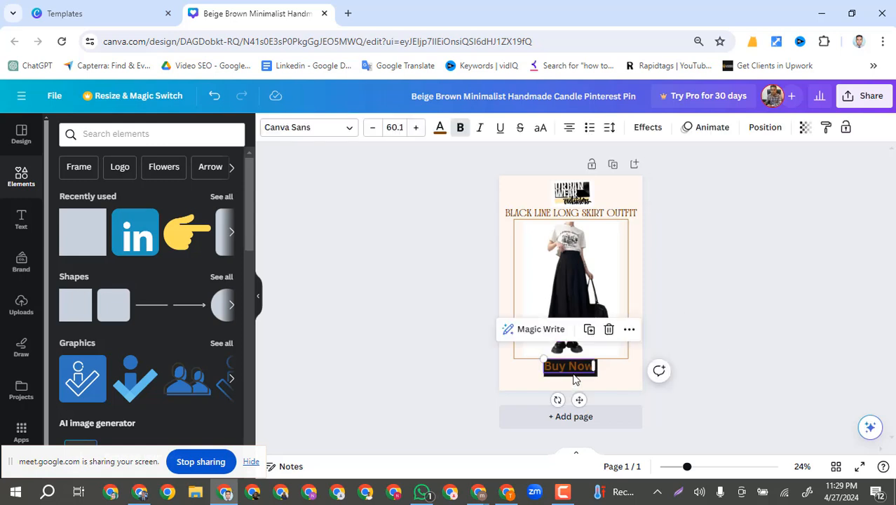
pyautogui.click(612, 377)
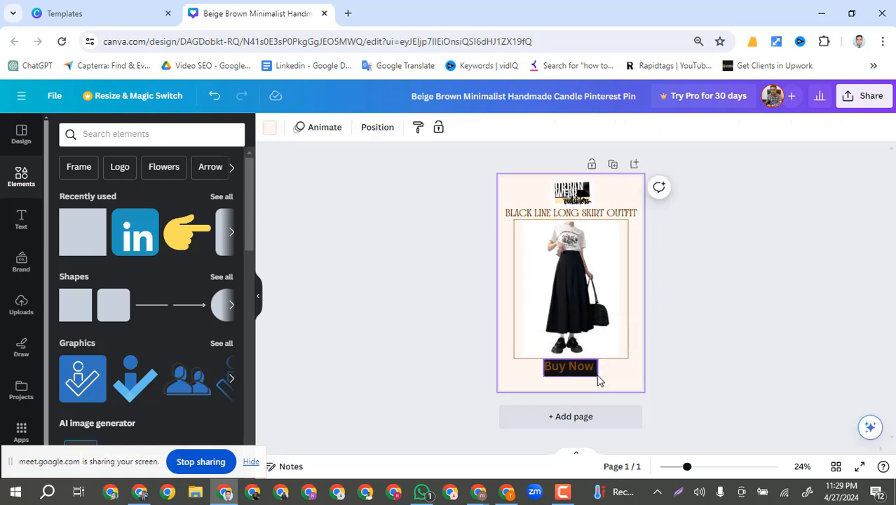
pyautogui.click(595, 375)
pyautogui.moveTo(542, 368); pyautogui.dragTo(538, 368)
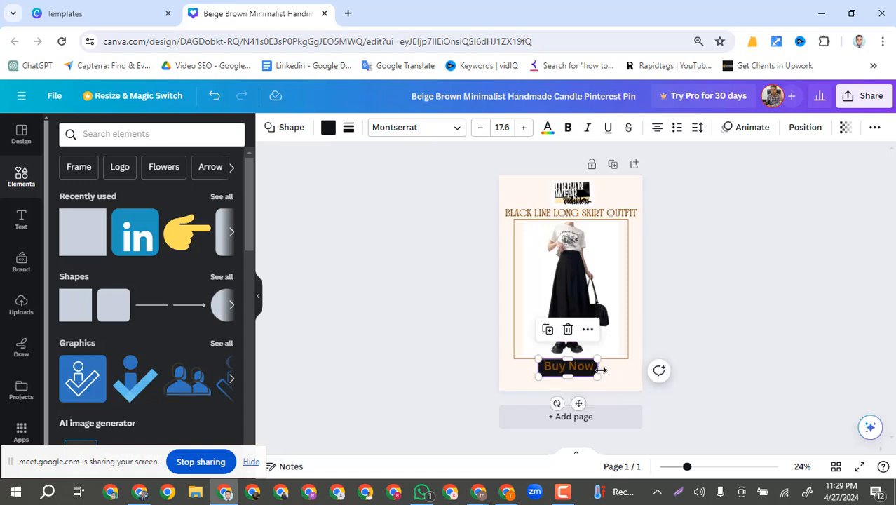
pyautogui.click(787, 275)
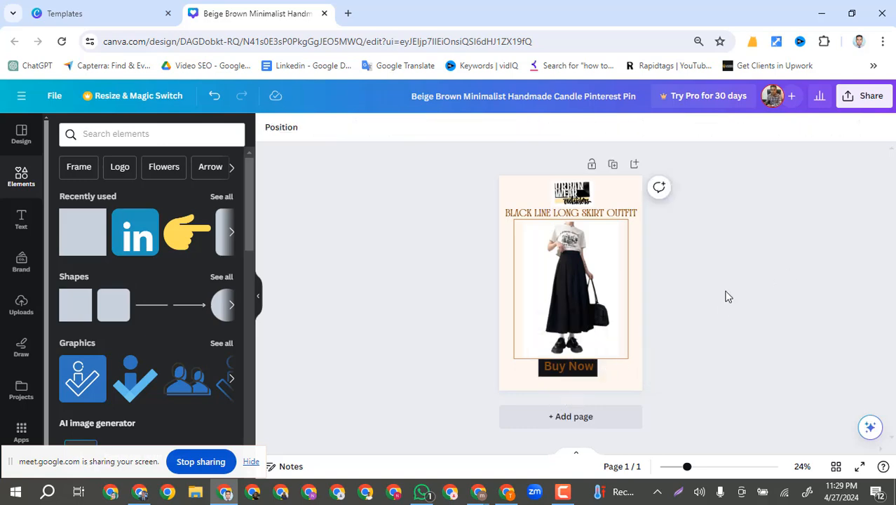
# Change the Buy Now text colour to white from the default solid colours
pyautogui.click(591, 368)
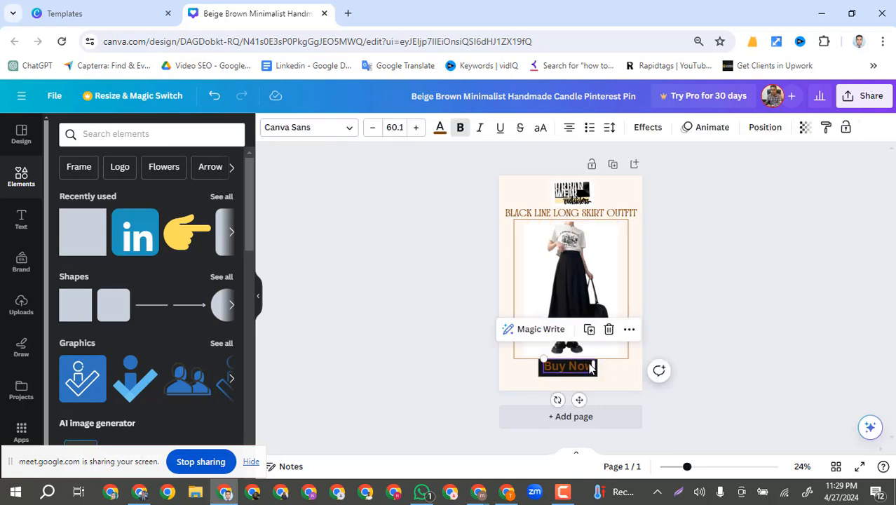
pyautogui.click(439, 128)
pyautogui.scroll(-3, 157, 398)
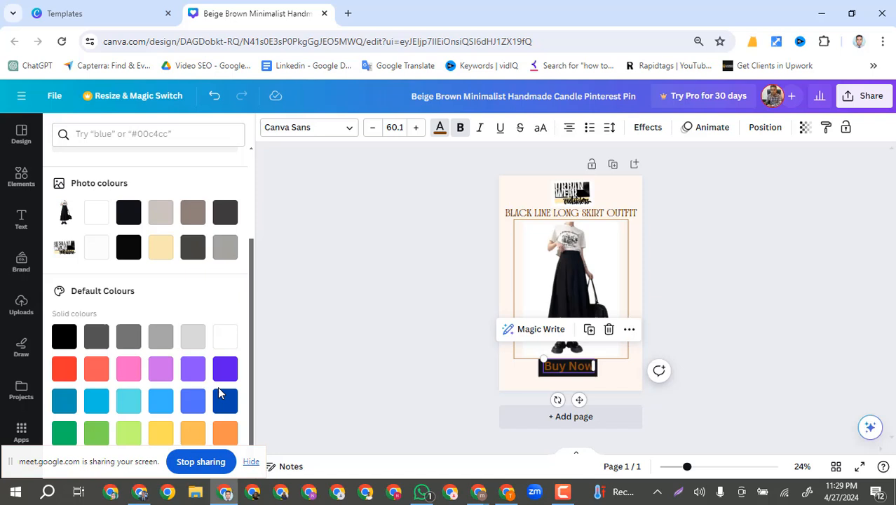
pyautogui.click(224, 338)
pyautogui.click(778, 258)
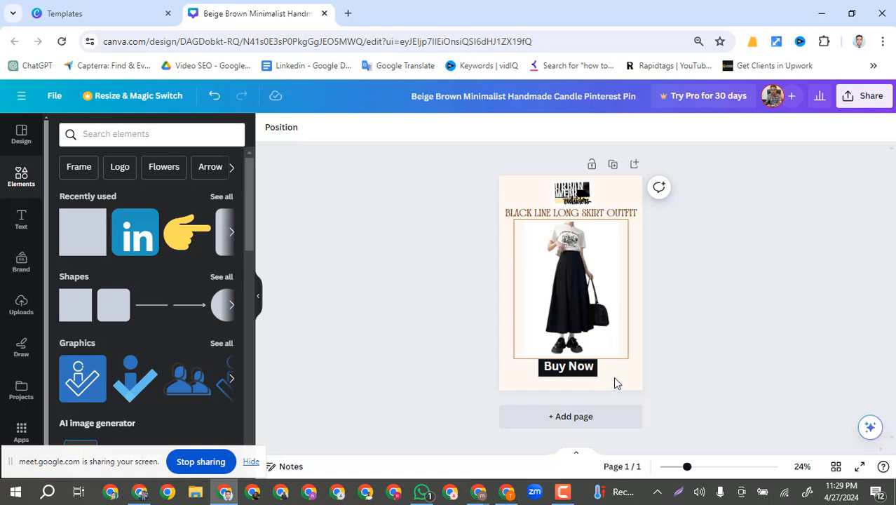
# Select the Buy Now text together with its black shape and nudge both slightly right to centre them under the border frame
pyautogui.moveTo(614, 370); pyautogui.dragTo(538, 372)
pyautogui.press('Right')
pyautogui.press('Right')
pyautogui.press('Right')
pyautogui.press('Right')
pyautogui.press('Right')
pyautogui.press('Right')
pyautogui.press('Right')
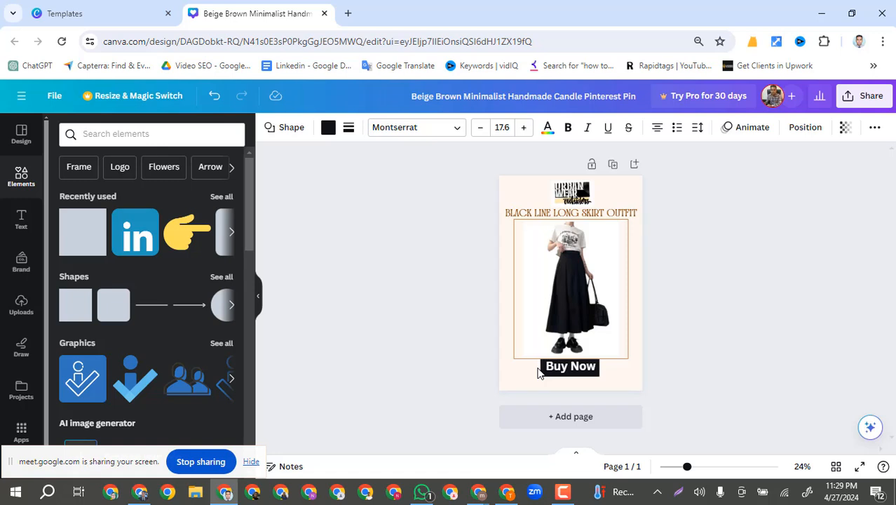
pyautogui.press('Left')
pyautogui.press('Left')
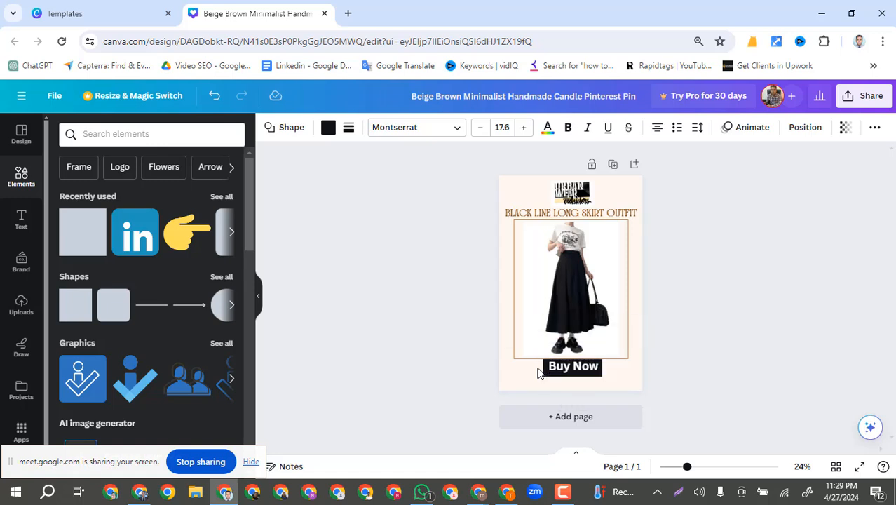
pyautogui.click(743, 276)
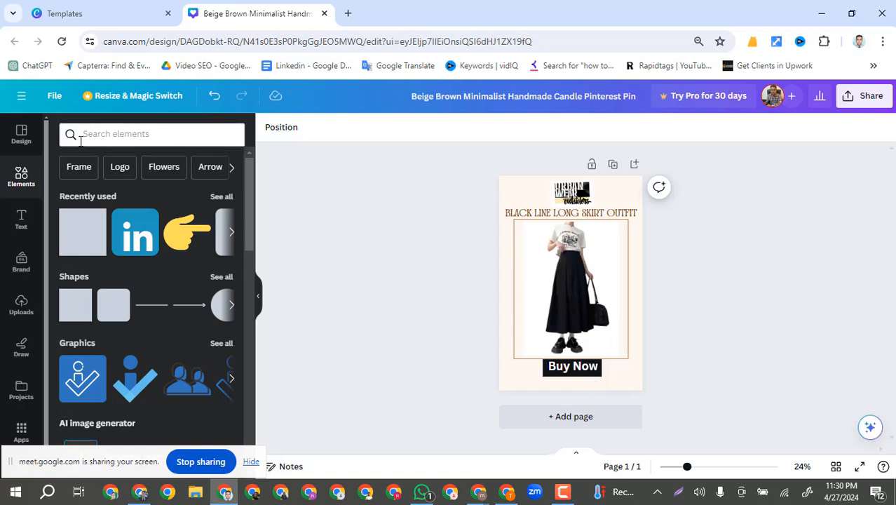
# Add a subheading text box and place it just below the Buy Now button
pyautogui.click(21, 176)
pyautogui.click(21, 220)
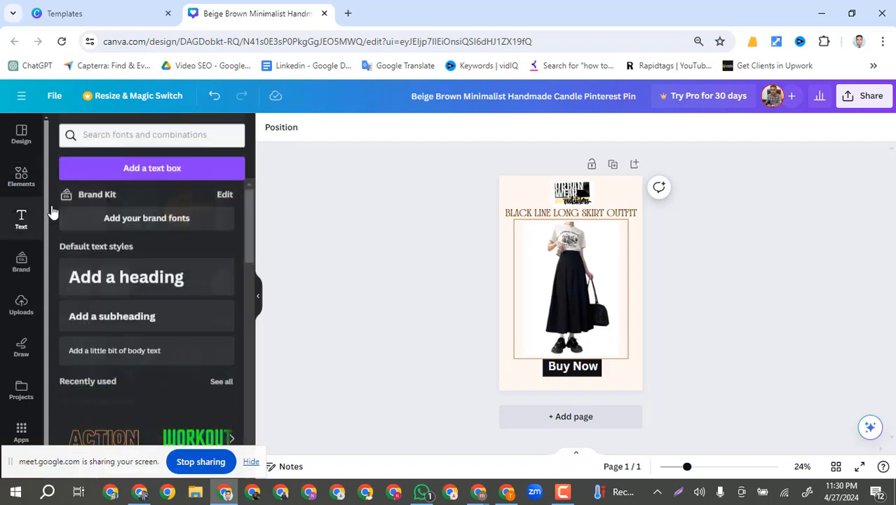
pyautogui.click(133, 223)
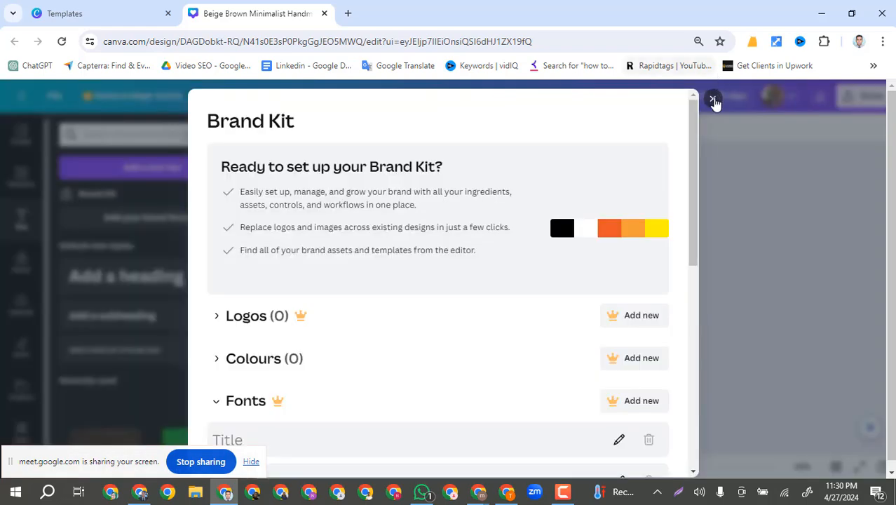
pyautogui.click(707, 121)
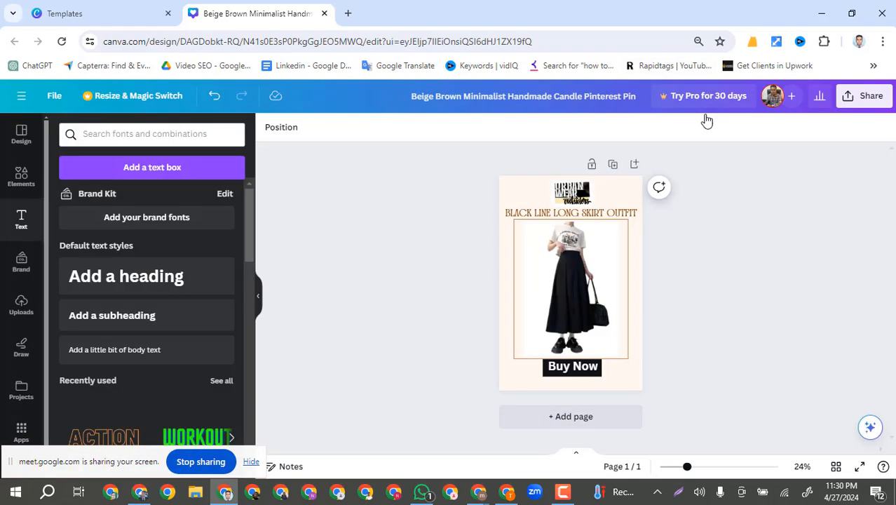
pyautogui.click(104, 316)
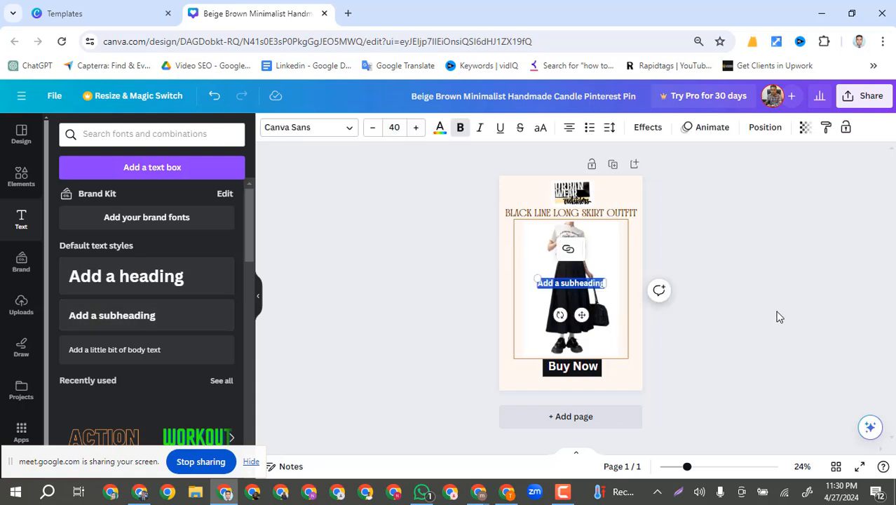
pyautogui.moveTo(554, 291); pyautogui.dragTo(563, 384)
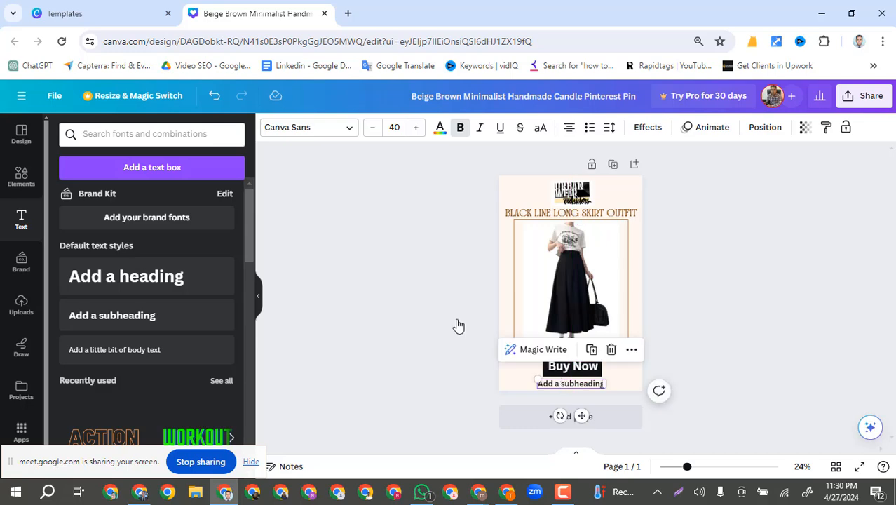
pyautogui.click(506, 491)
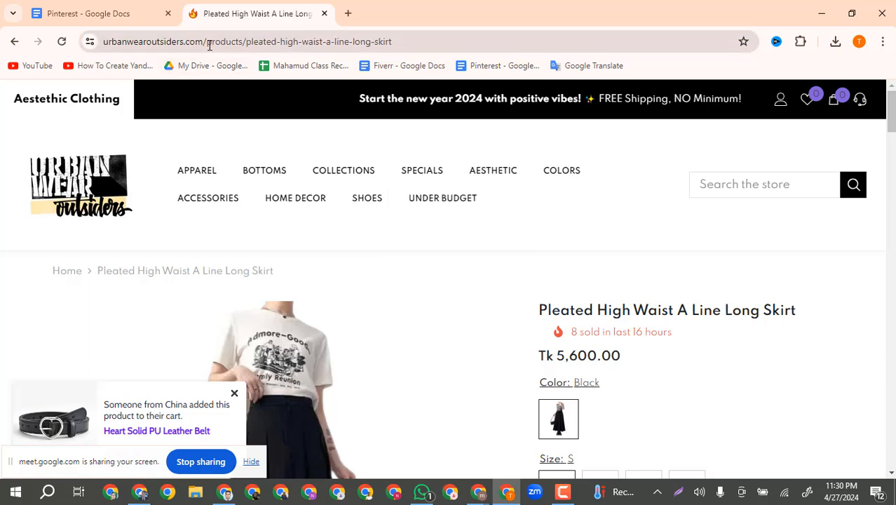
pyautogui.moveTo(203, 41); pyautogui.dragTo(91, 41)
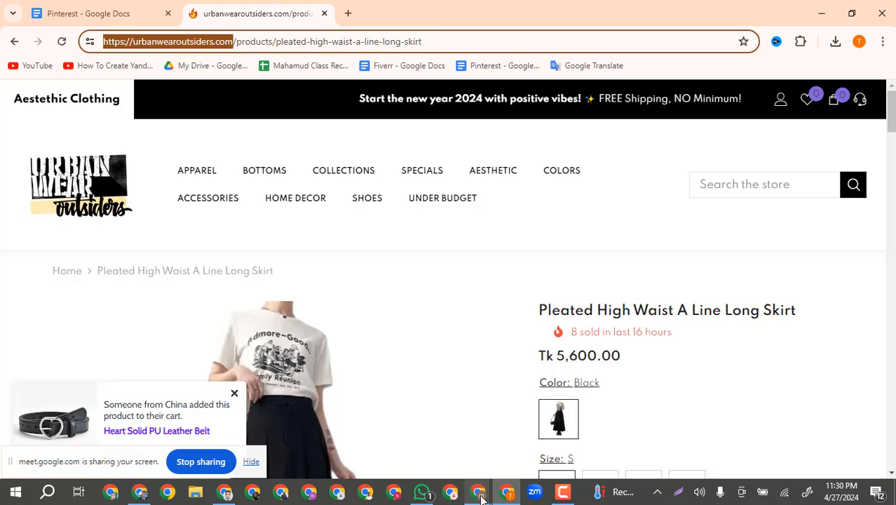
pyautogui.click(224, 493)
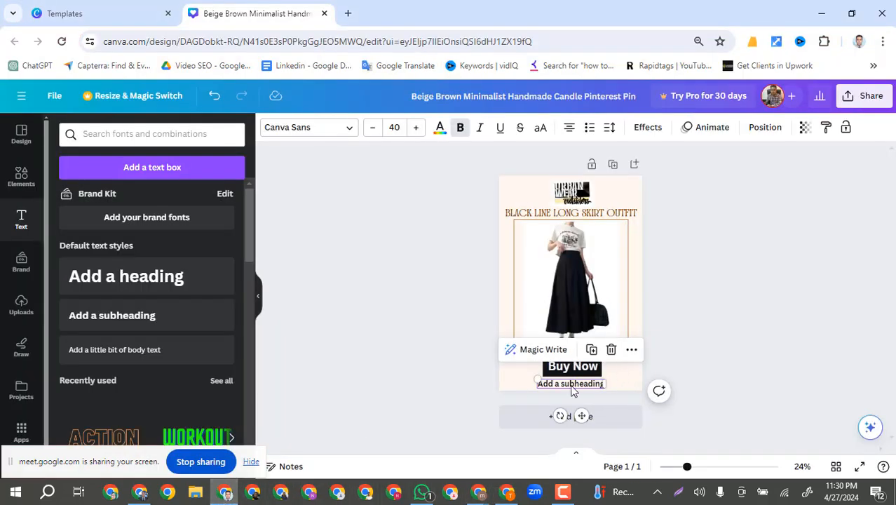
pyautogui.doubleClick(571, 384)
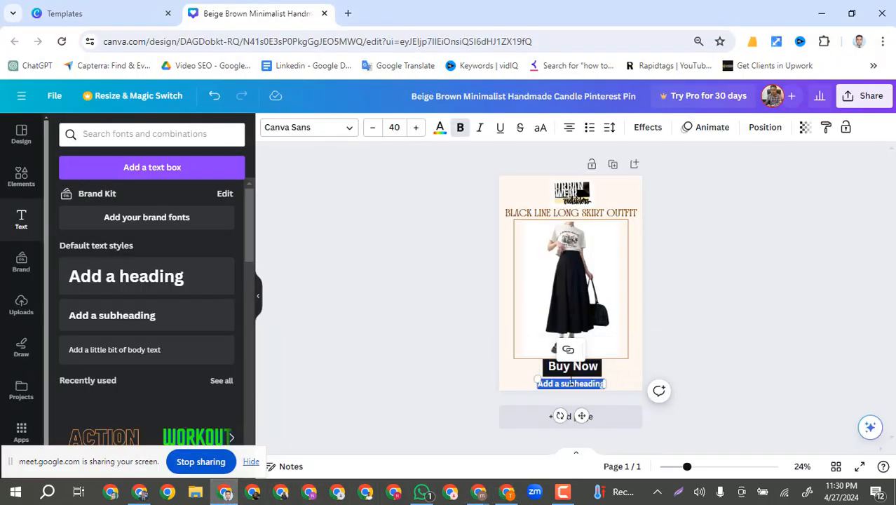
pyautogui.hotkey('ctrl', 'v')
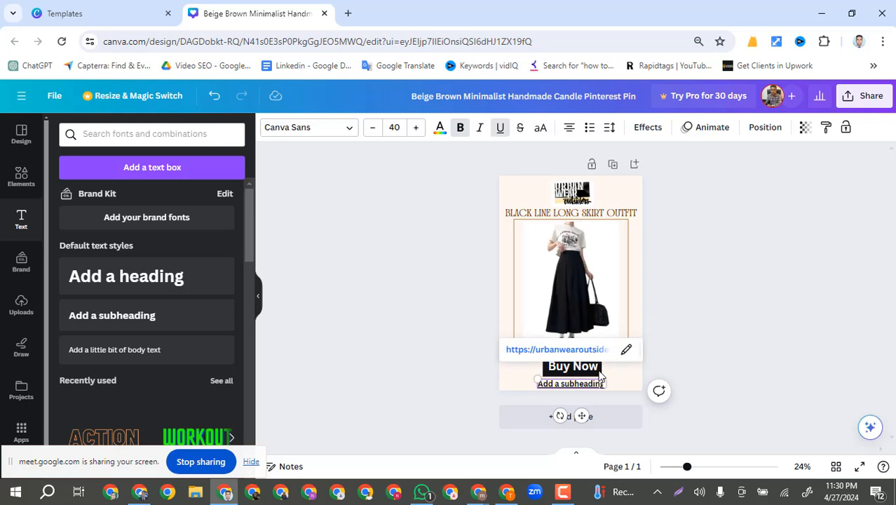
pyautogui.click(727, 334)
# Delete the linked subheading below the Buy Now button
pyautogui.click(564, 390)
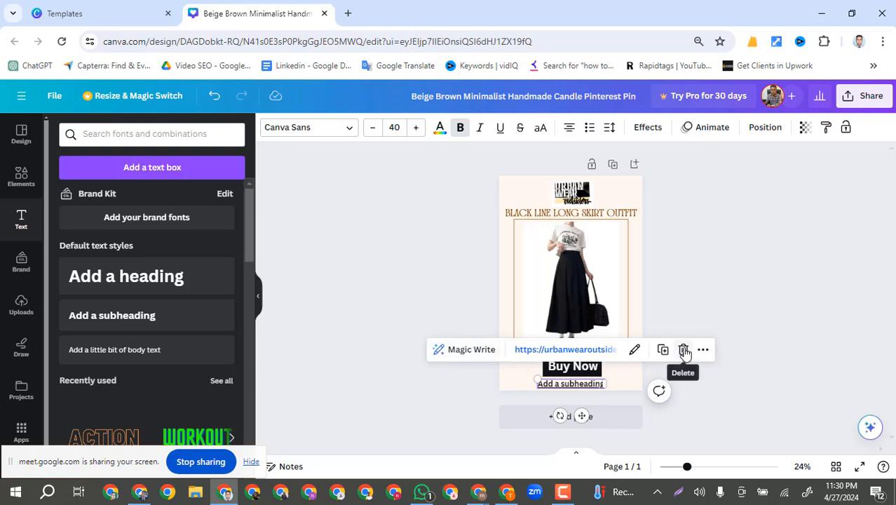
pyautogui.click(468, 351)
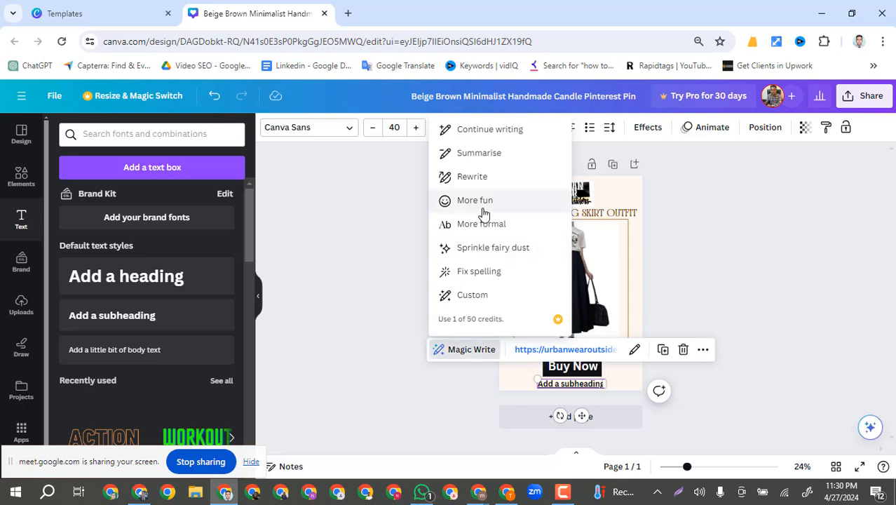
pyautogui.click(684, 351)
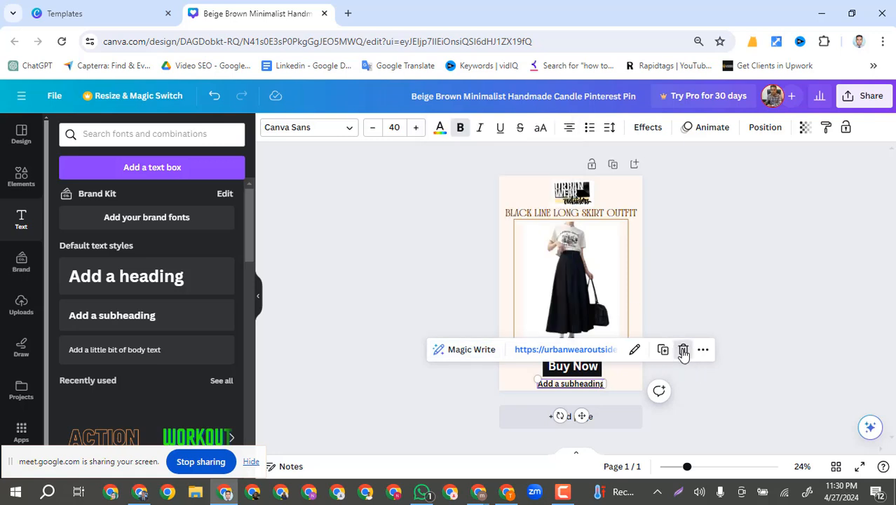
pyautogui.click(684, 351)
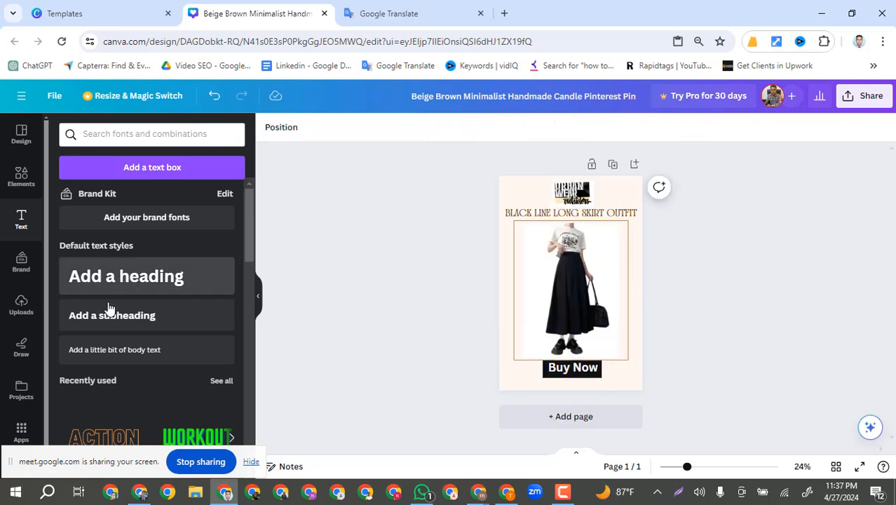
# Add a new subheading, place it below the Buy Now button and replace its text with the placeholder "rgggg"
pyautogui.click(110, 319)
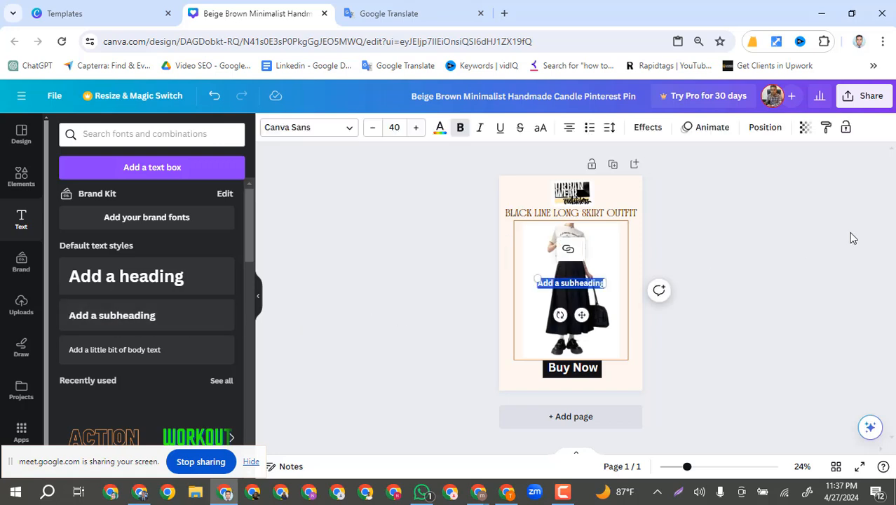
pyautogui.moveTo(558, 283); pyautogui.dragTo(560, 381)
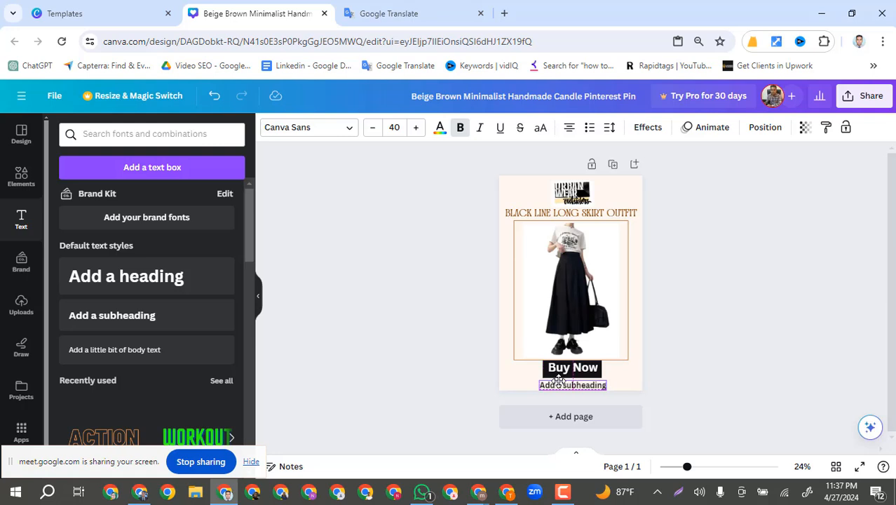
pyautogui.doubleClick(561, 383)
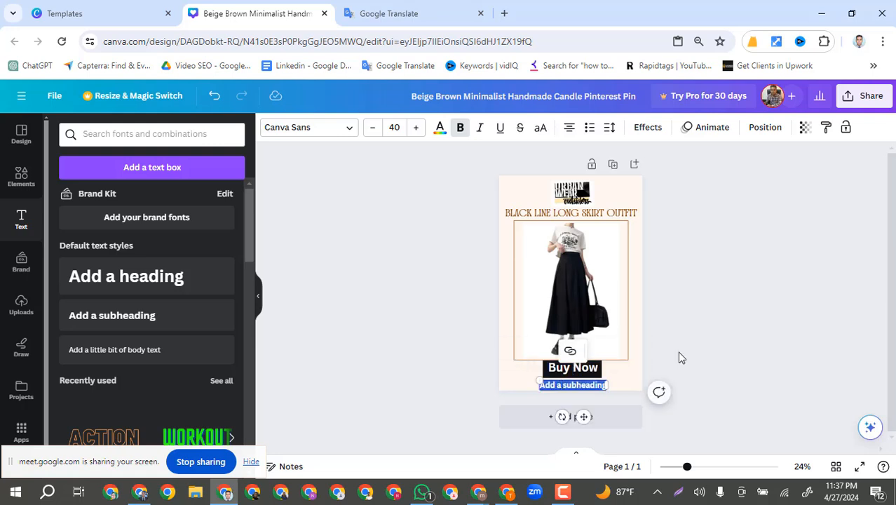
pyautogui.write('rgggg')
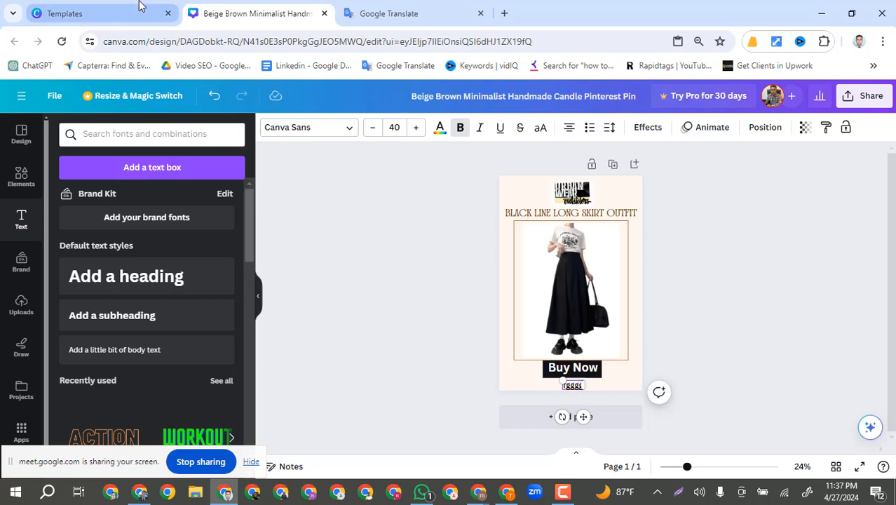
pyautogui.click(361, 13)
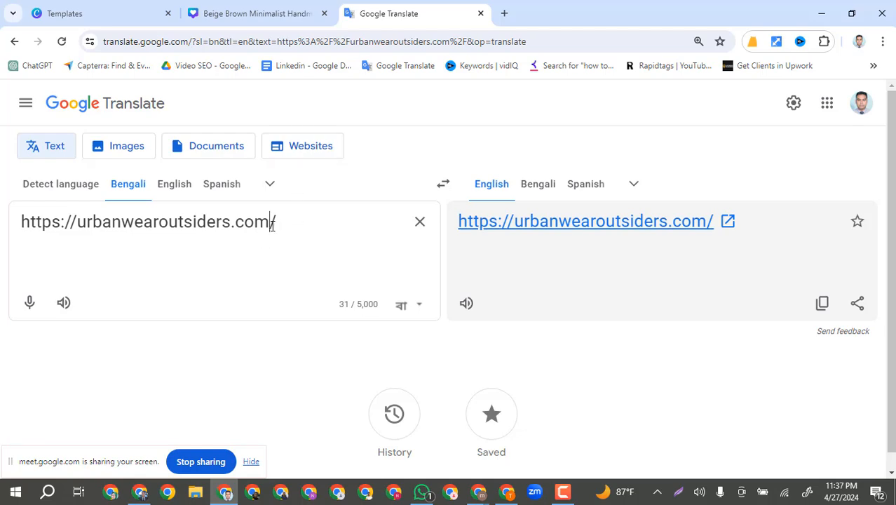
pyautogui.moveTo(269, 222); pyautogui.dragTo(3, 227)
pyautogui.hotkey('ctrl', 'c')
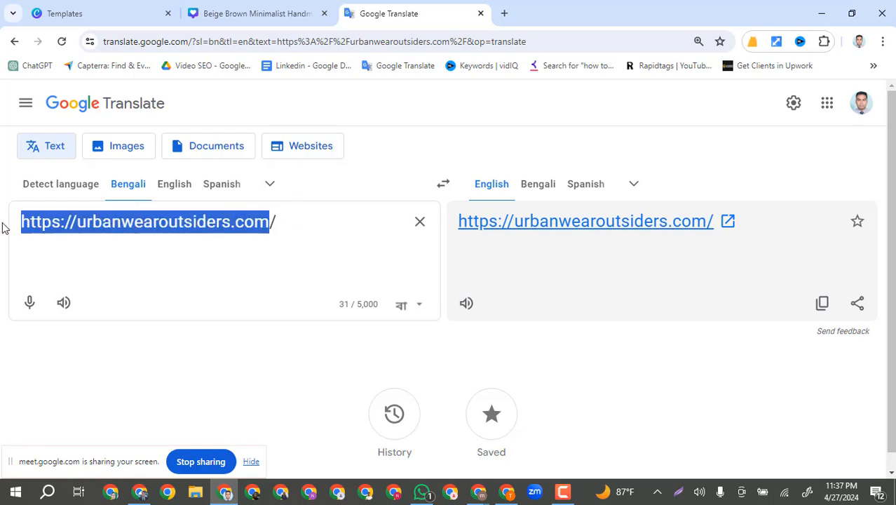
pyautogui.click(134, 10)
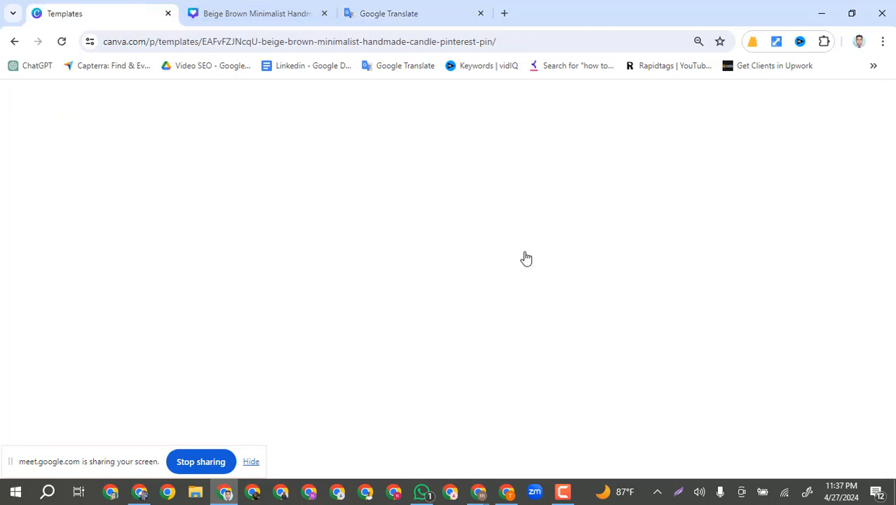
pyautogui.click(242, 11)
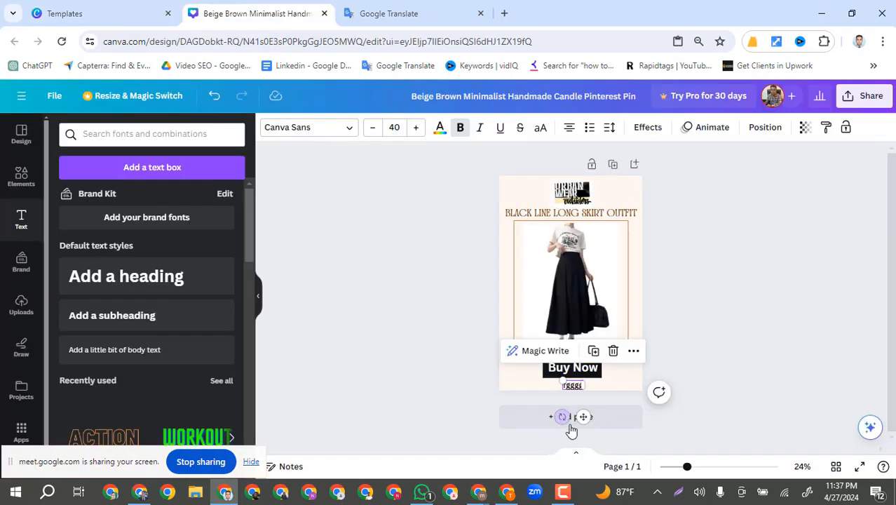
pyautogui.click(574, 386)
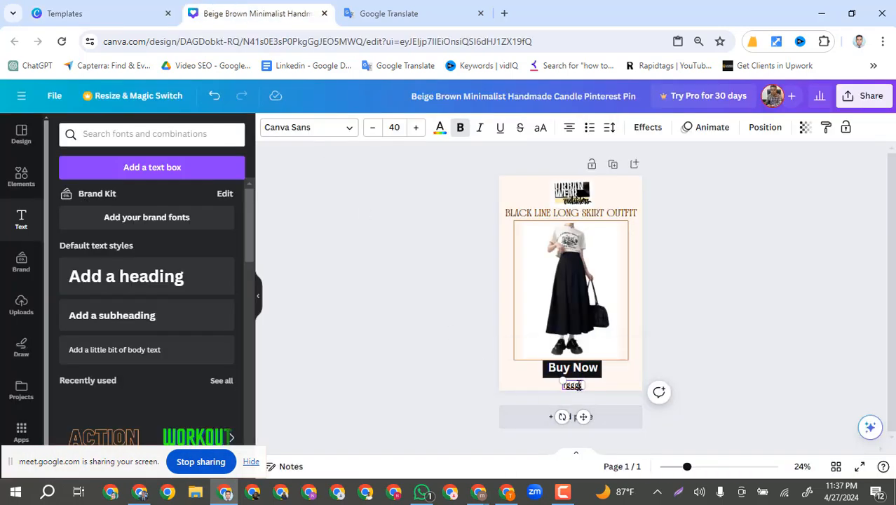
pyautogui.doubleClick(581, 385)
pyautogui.hotkey('ctrl', 'v')
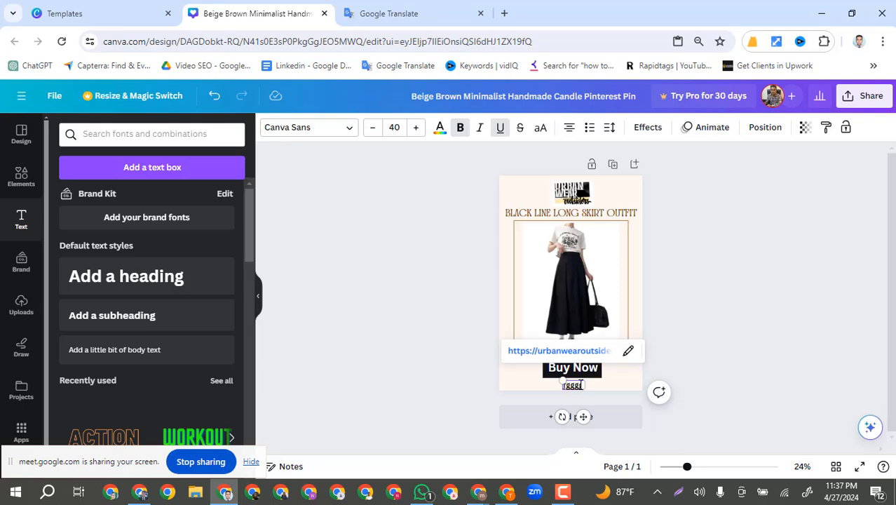
# Erase all the placeholder text from the subheading below the Buy Now button
pyautogui.press('BackSpace')
pyautogui.press('BackSpace')
pyautogui.press('BackSpace')
pyautogui.press('BackSpace')
pyautogui.press('BackSpace')
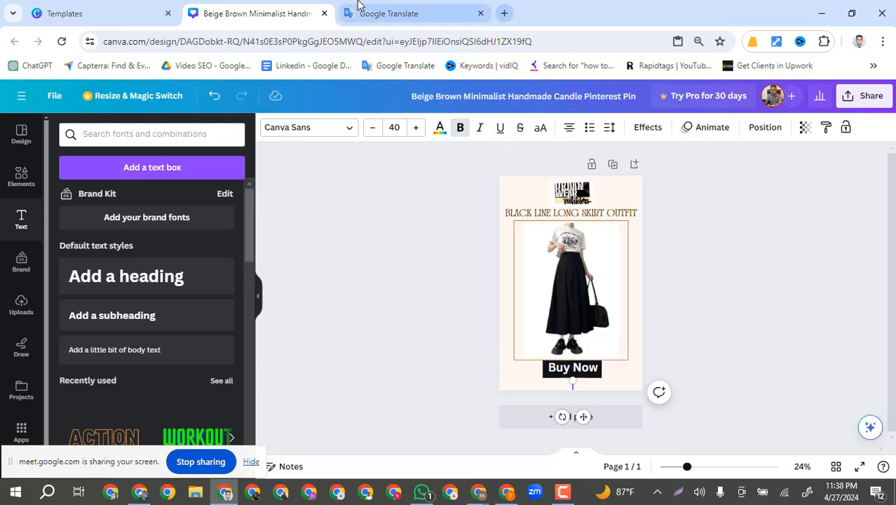
# Copy only "urbanwearoutsiders" from the address in Google Translate and return to the blank area below Buy Now in the Canva design
pyautogui.click(359, 12)
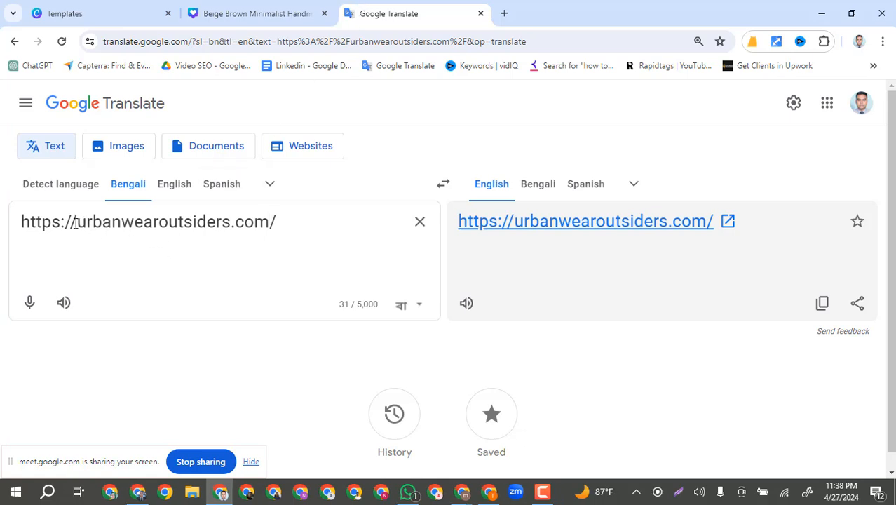
pyautogui.moveTo(76, 223); pyautogui.dragTo(227, 224)
pyautogui.hotkey('ctrl', 'c')
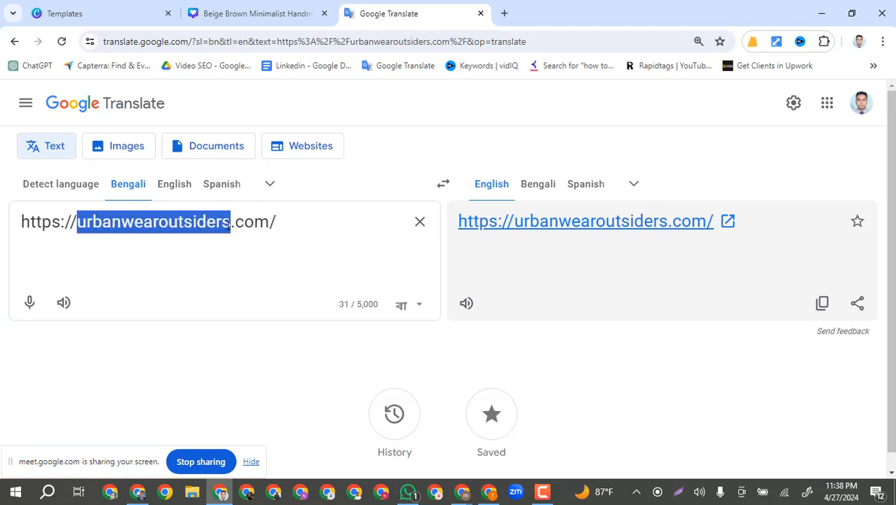
pyautogui.click(261, 10)
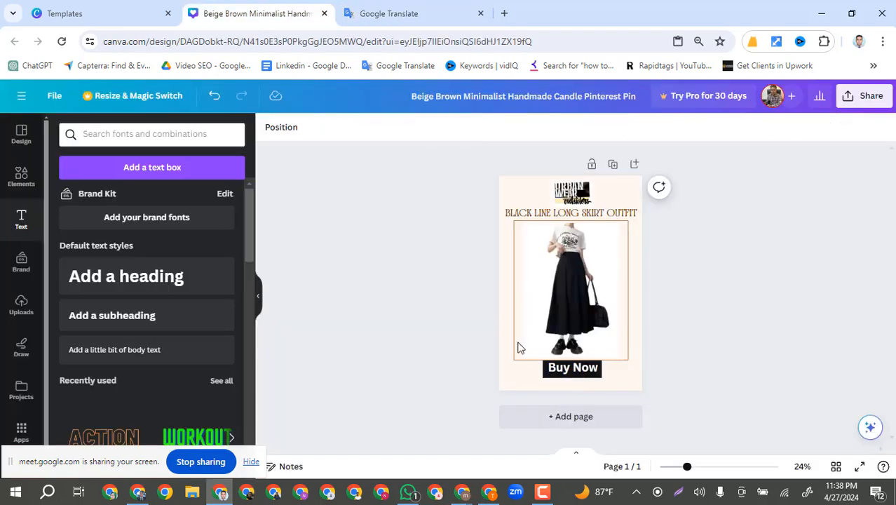
pyautogui.click(570, 386)
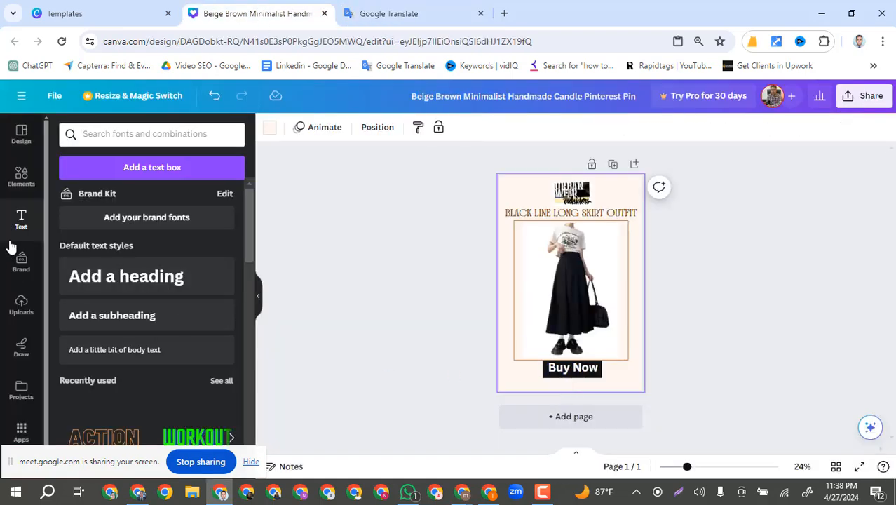
# Add a new subheading, place it below the Buy Now button and replace its text with the copied "urbanwearoutsiders"
pyautogui.click(104, 326)
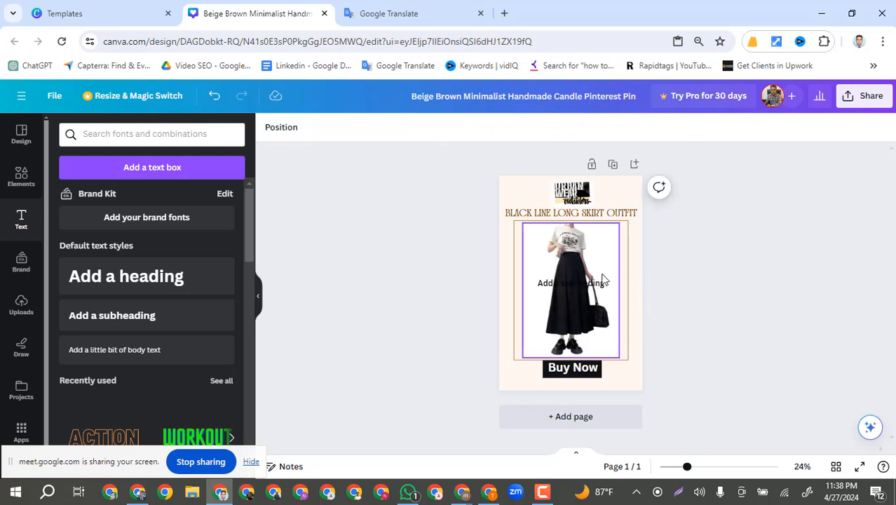
pyautogui.moveTo(576, 284); pyautogui.dragTo(575, 386)
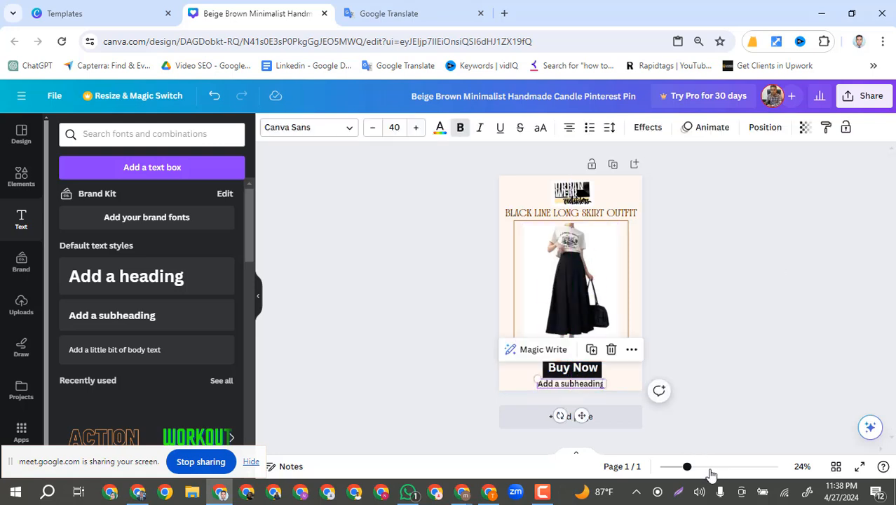
pyautogui.click(698, 467)
pyautogui.scroll(-1, 746, 272)
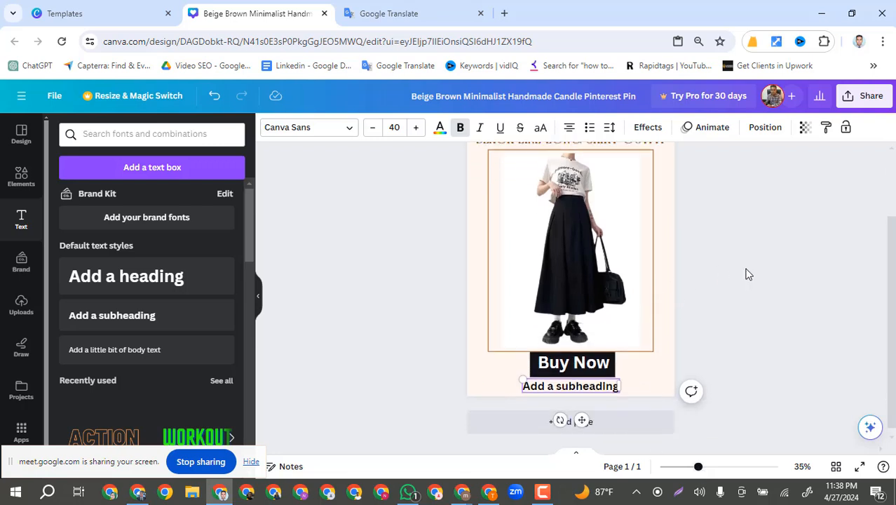
pyautogui.doubleClick(586, 382)
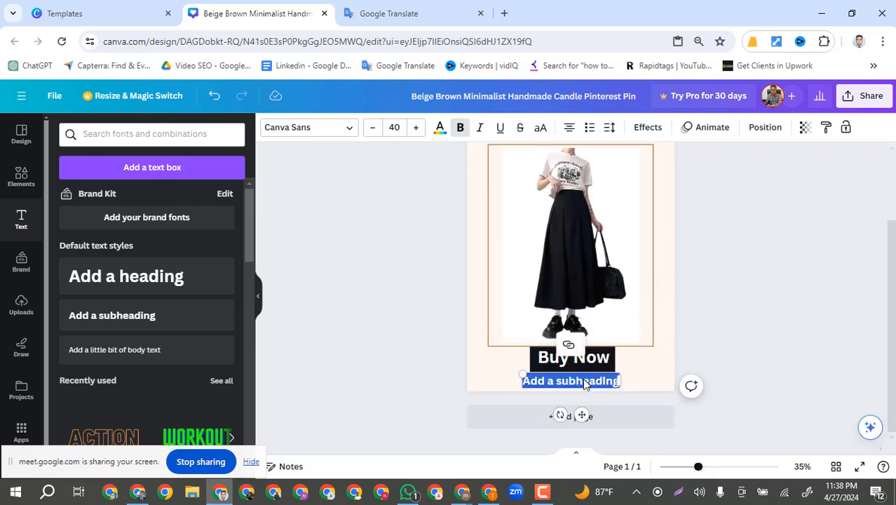
pyautogui.hotkey('ctrl', 'v')
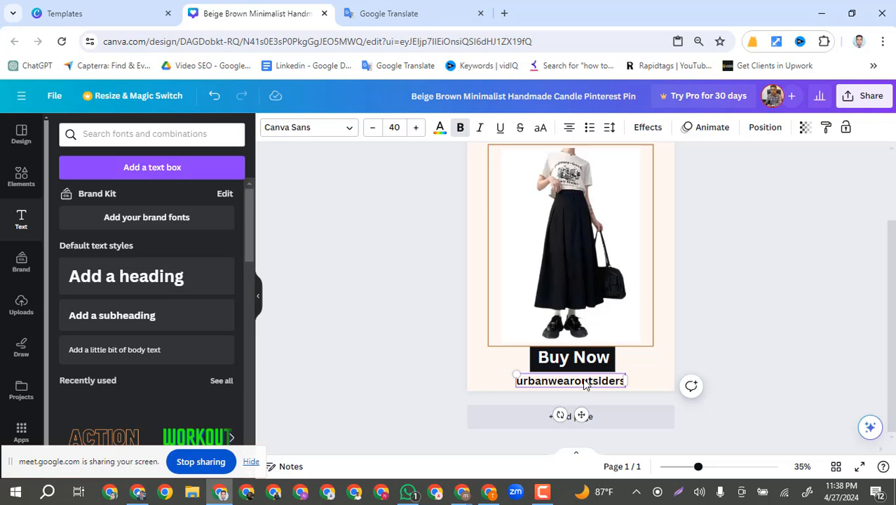
pyautogui.click(381, 13)
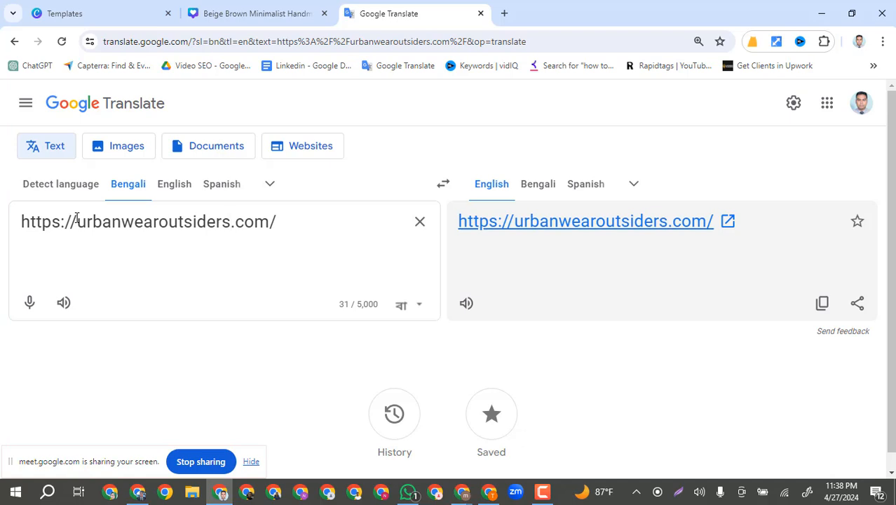
pyautogui.moveTo(77, 219); pyautogui.dragTo(19, 223)
pyautogui.hotkey('ctrl', 'c')
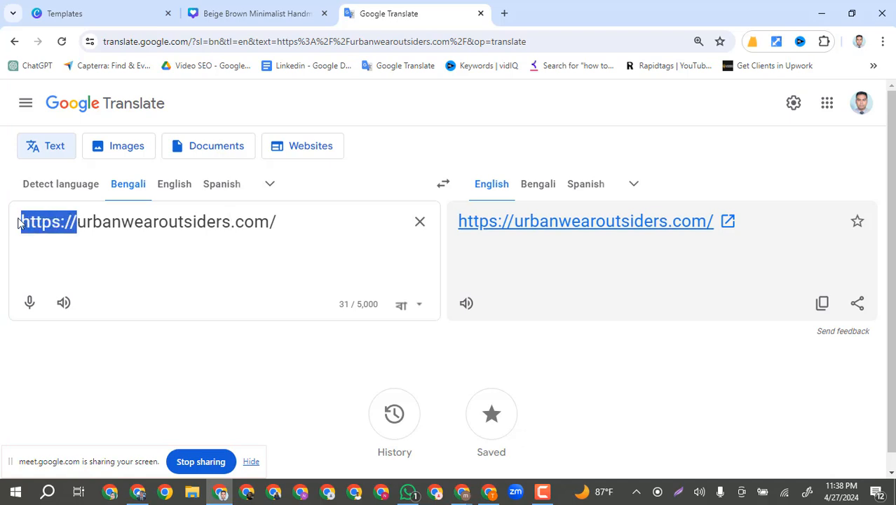
pyautogui.click(278, 12)
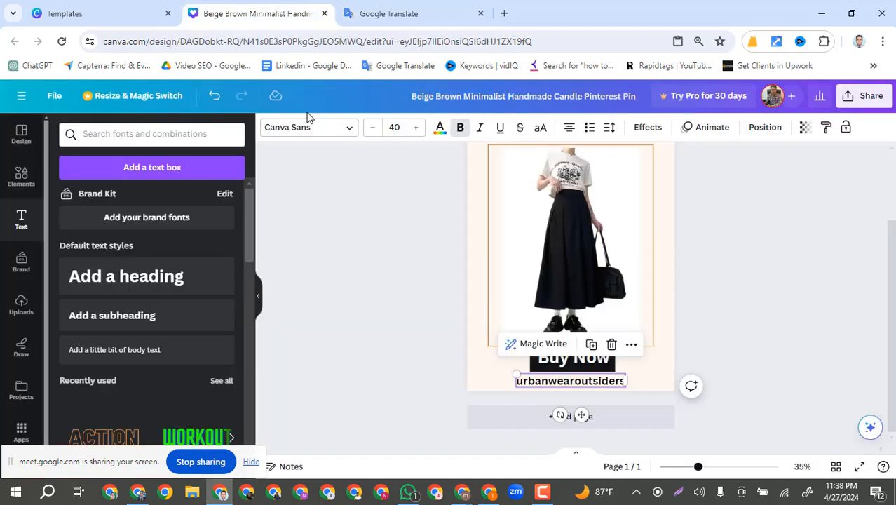
pyautogui.click(522, 385)
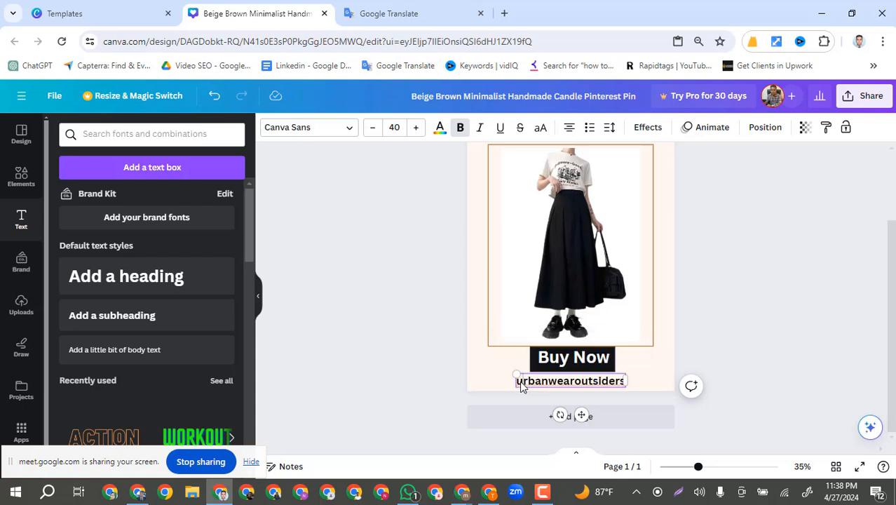
pyautogui.hotkey('ctrl', 'v')
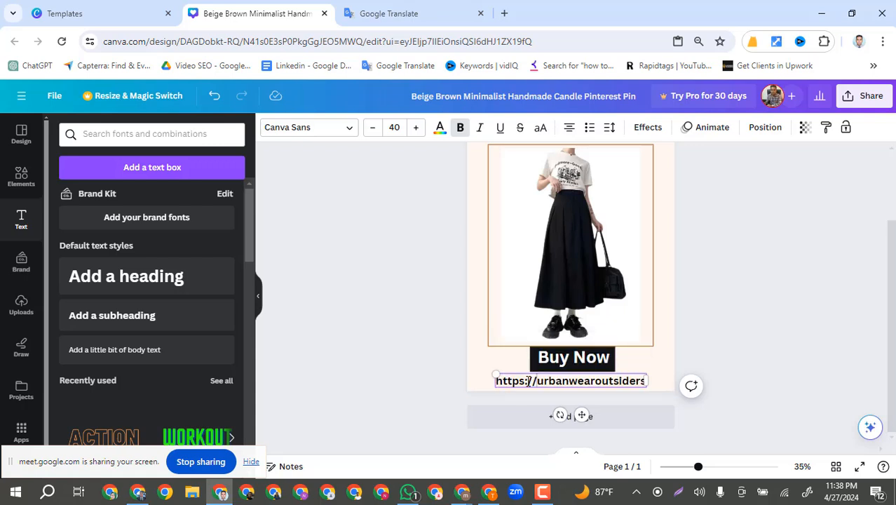
# Check the address ending in Google Translate and append ".com" to the website address below the Buy Now button in Canva
pyautogui.click(377, 14)
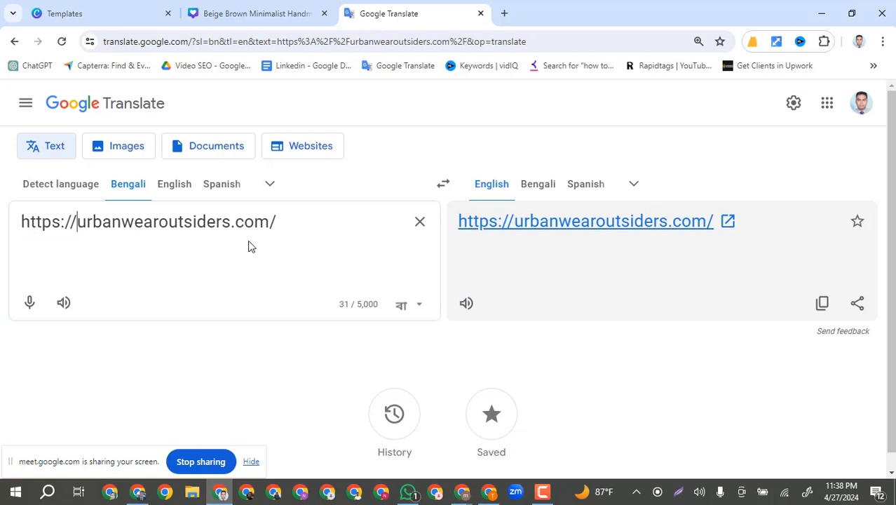
pyautogui.moveTo(269, 221); pyautogui.dragTo(233, 223)
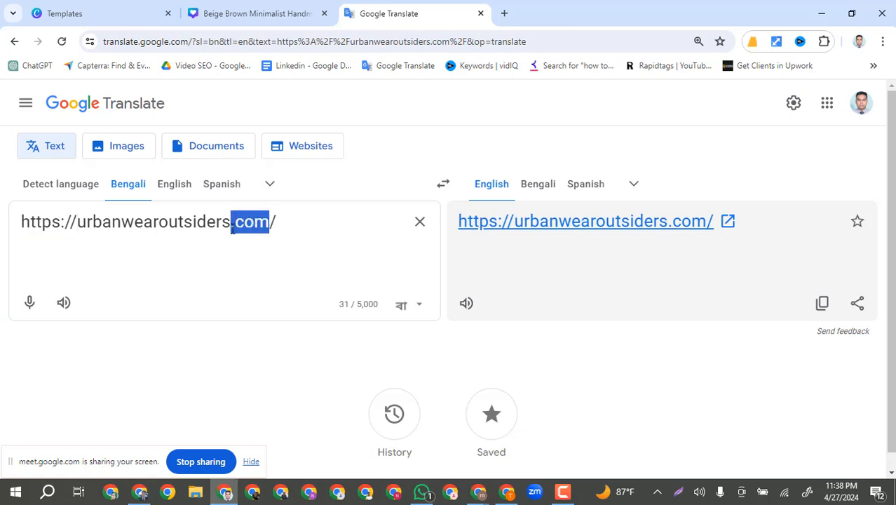
pyautogui.click(237, 14)
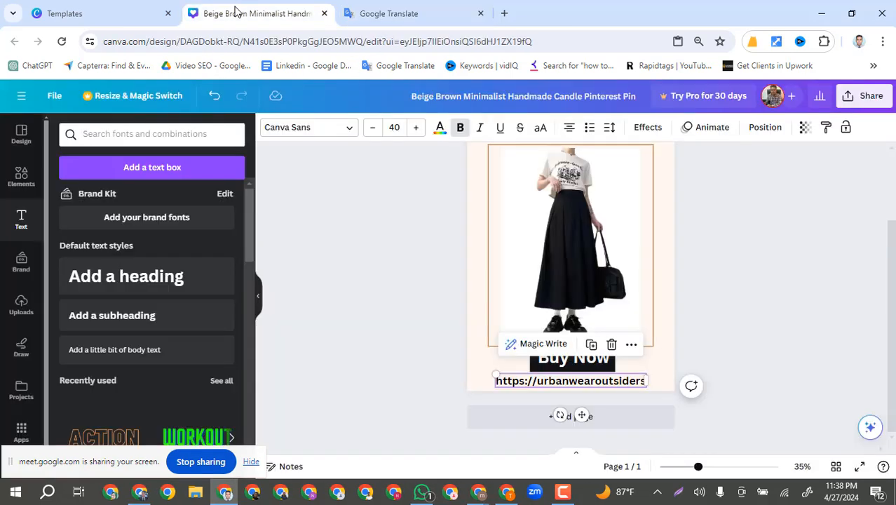
pyautogui.click(640, 380)
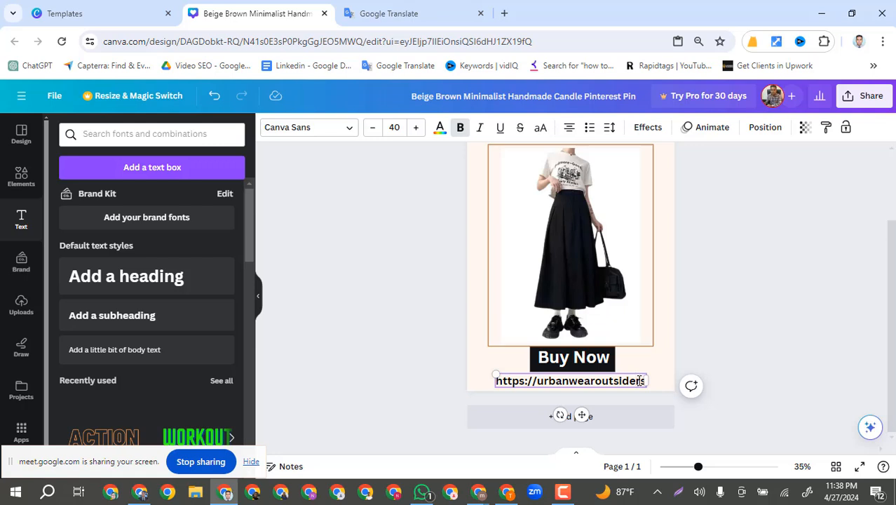
pyautogui.write('.com')
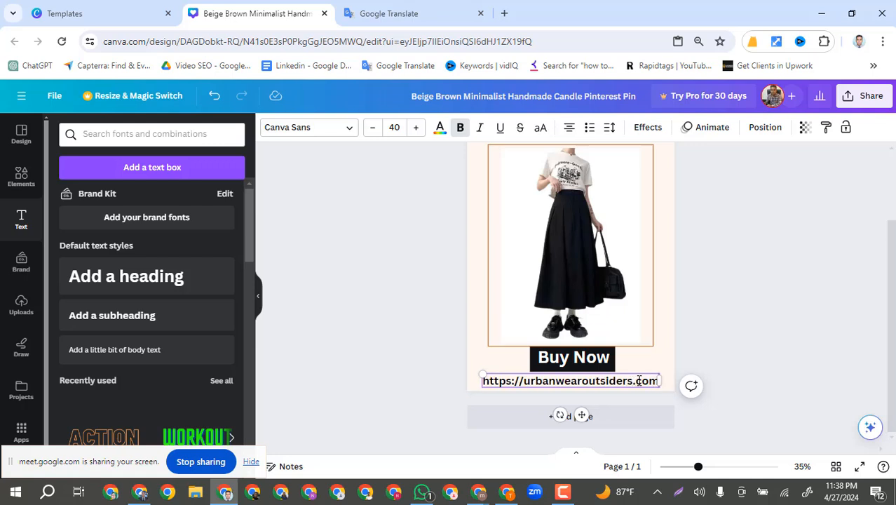
pyautogui.click(711, 309)
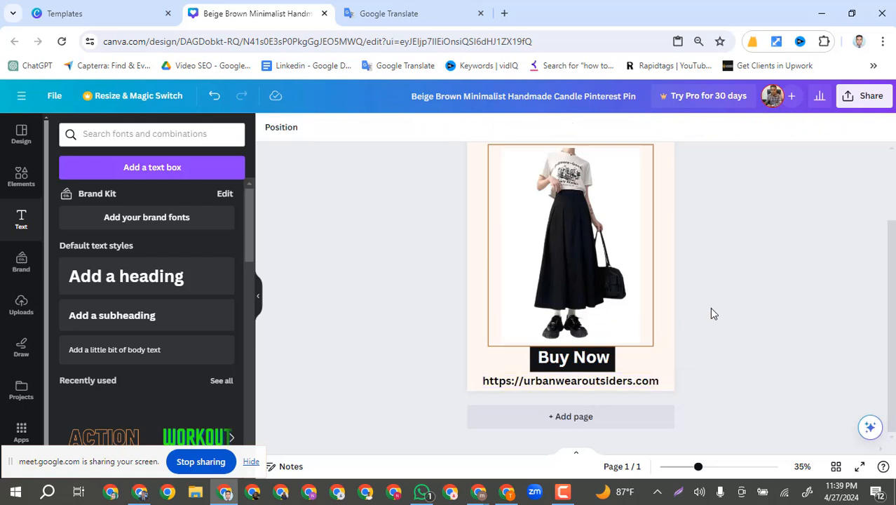
# Nudge the store logo slightly upward, closer to the pin's upper edge
pyautogui.scroll(2, 712, 311)
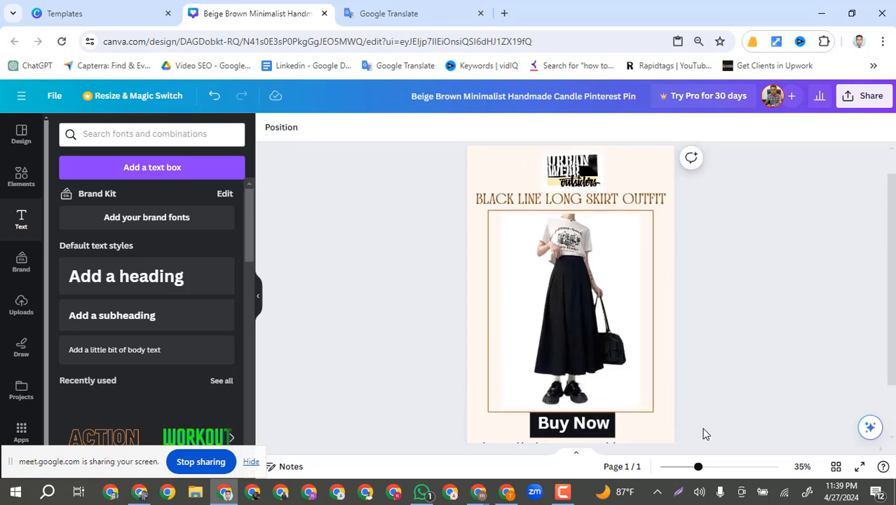
pyautogui.click(690, 466)
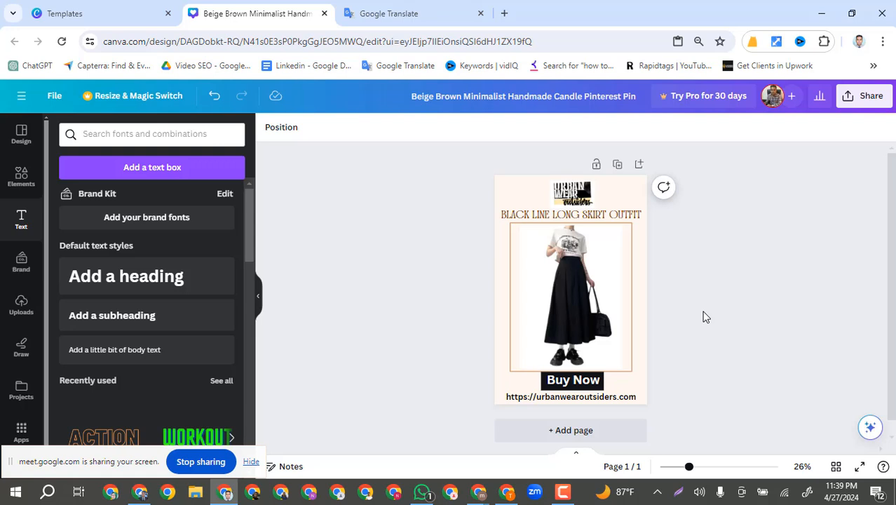
pyautogui.click(578, 189)
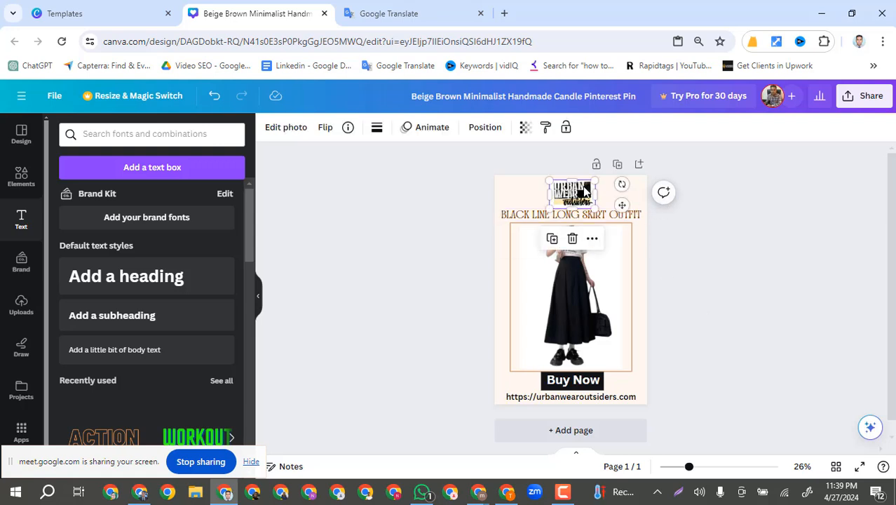
pyautogui.press('Up')
pyautogui.press('Up')
pyautogui.press('Up')
pyautogui.press('Up')
pyautogui.press('Up')
pyautogui.press('Up')
pyautogui.press('Up')
pyautogui.press('Up')
pyautogui.press('Up')
pyautogui.press('Up')
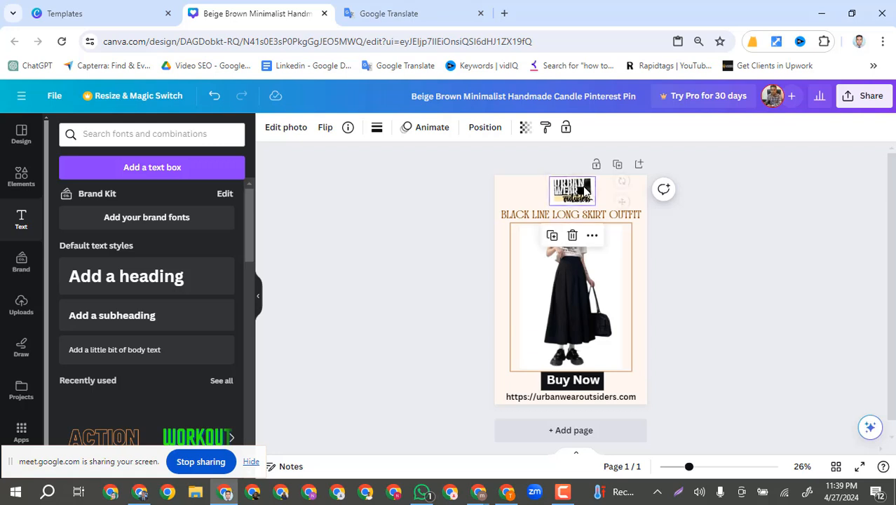
pyautogui.press('Up')
pyautogui.press('Up')
pyautogui.press('Up')
pyautogui.press('Up')
pyautogui.press('Up')
pyautogui.press('Up')
pyautogui.press('Up')
pyautogui.press('Up')
# Nudge the "BLACK LINE LONG SKIRT OUTFIT" title slightly upward, closer to the logo
pyautogui.click(580, 215)
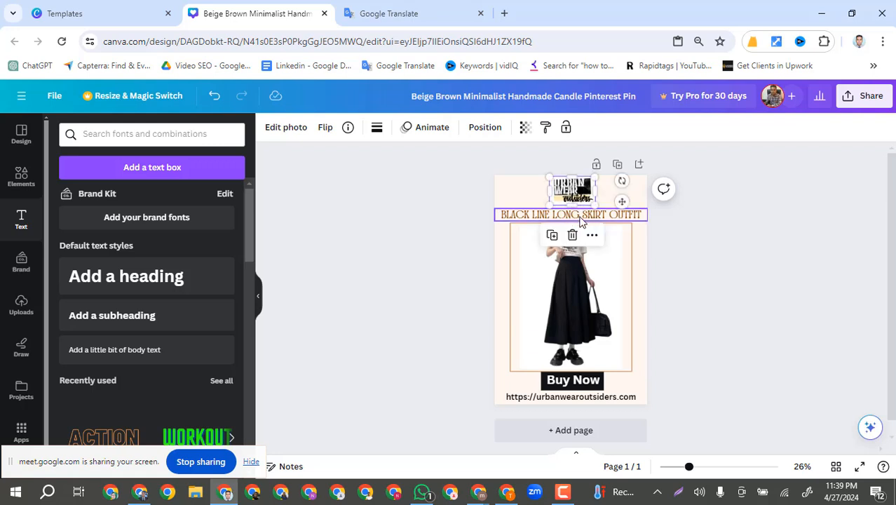
pyautogui.press('Up')
pyautogui.press('Up')
pyautogui.press('Up')
pyautogui.press('Up')
pyautogui.press('Up')
pyautogui.press('Up')
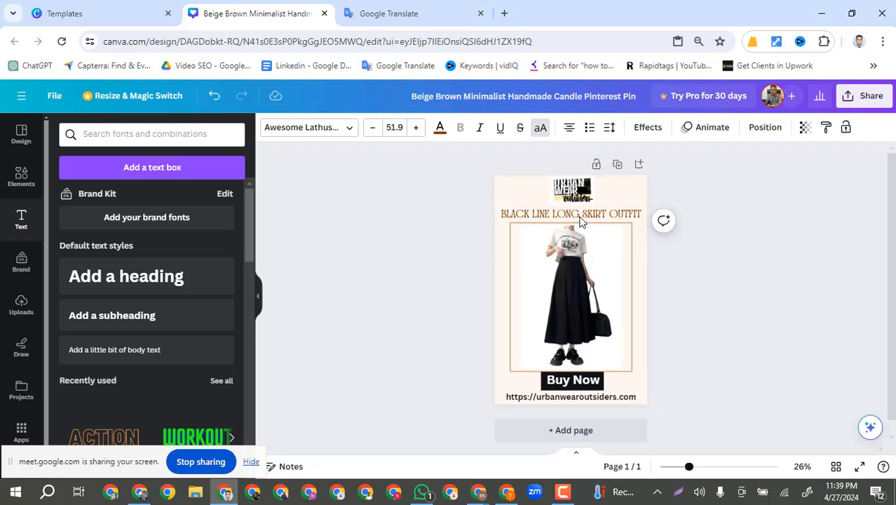
pyautogui.press('Up')
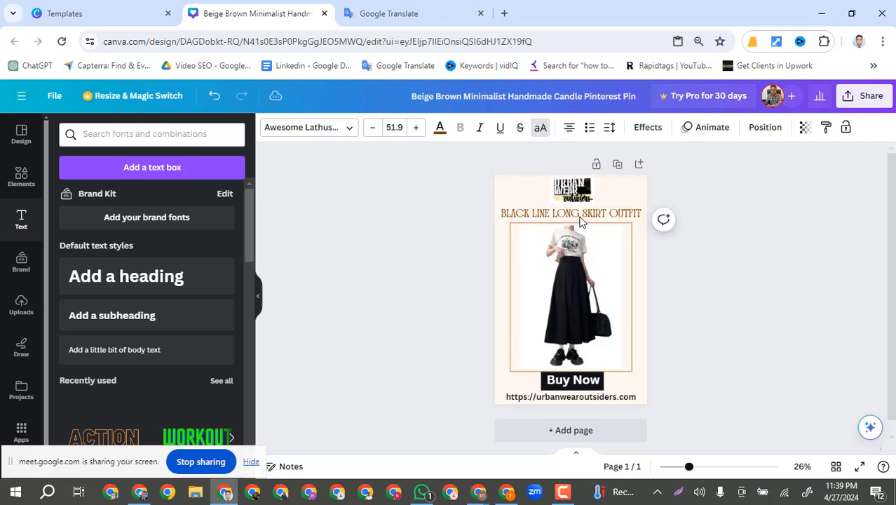
pyautogui.press('Up')
pyautogui.press('Up')
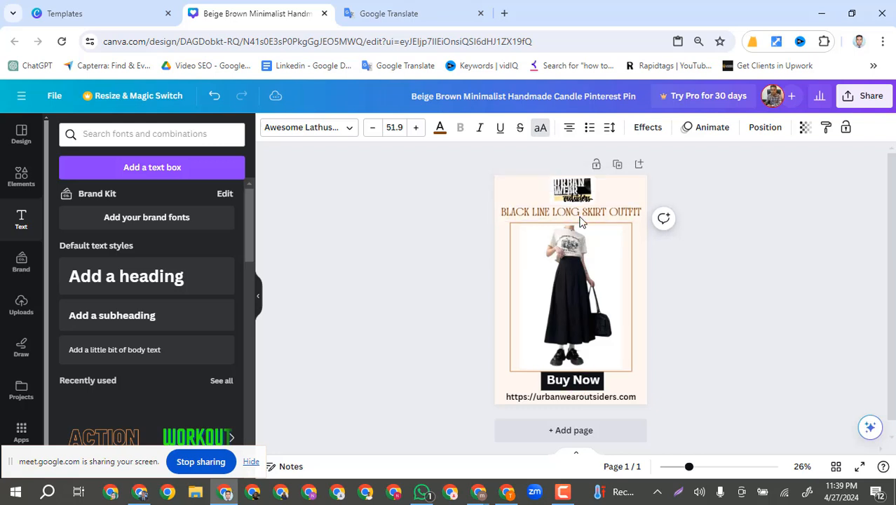
pyautogui.click(697, 329)
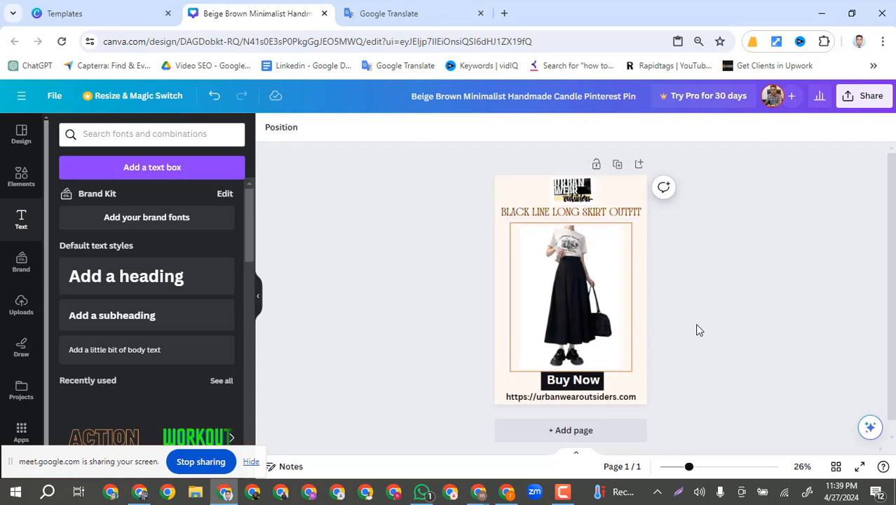
# Select the framed product image, Buy Now button and website address together and shift them slightly upward
pyautogui.moveTo(670, 400); pyautogui.dragTo(530, 346)
pyautogui.press('Escape')
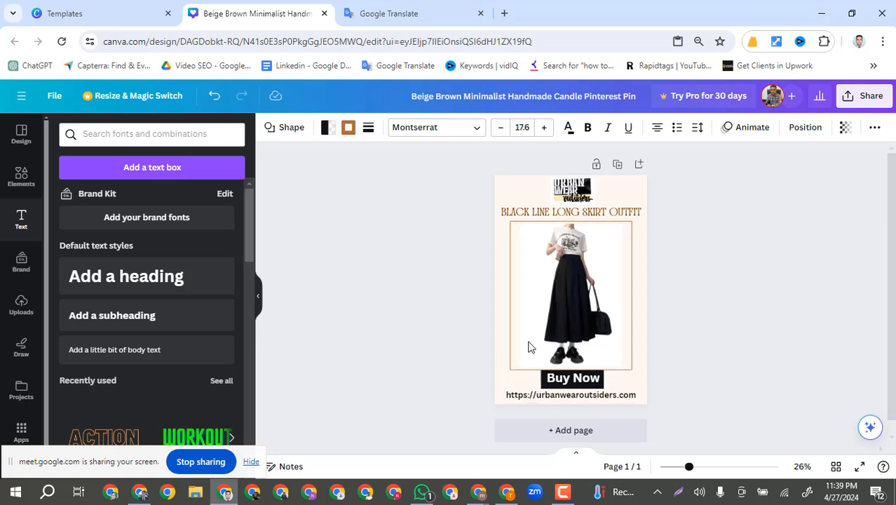
pyautogui.click(733, 308)
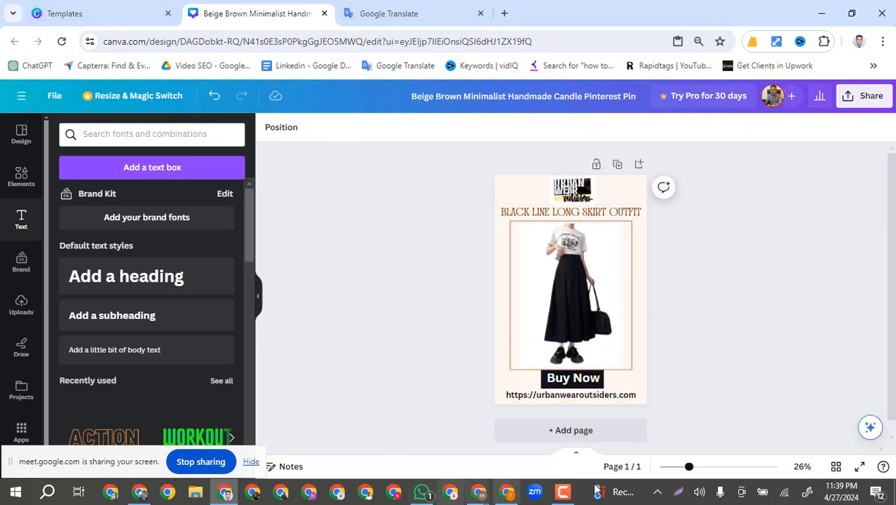
# Check the pin design list in the Pinterest Google Doc and download the Canva design as a PNG
pyautogui.click(503, 494)
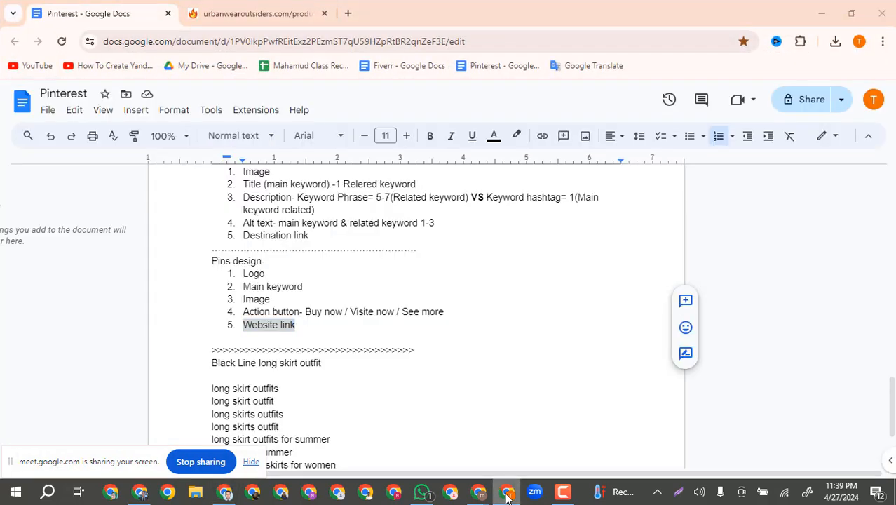
pyautogui.click(503, 494)
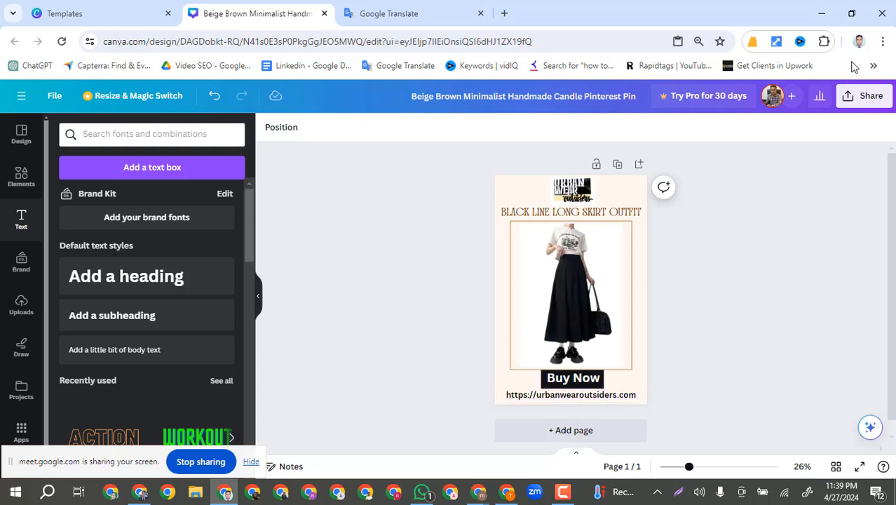
pyautogui.click(867, 104)
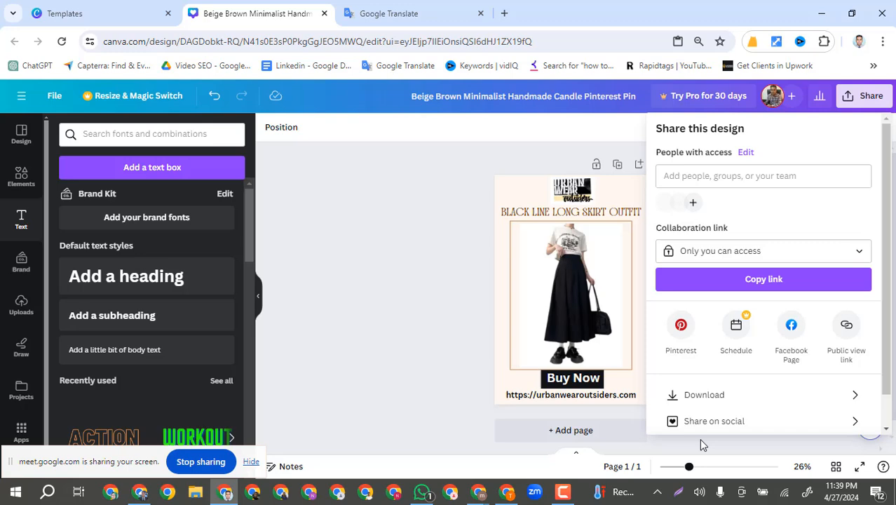
pyautogui.click(709, 397)
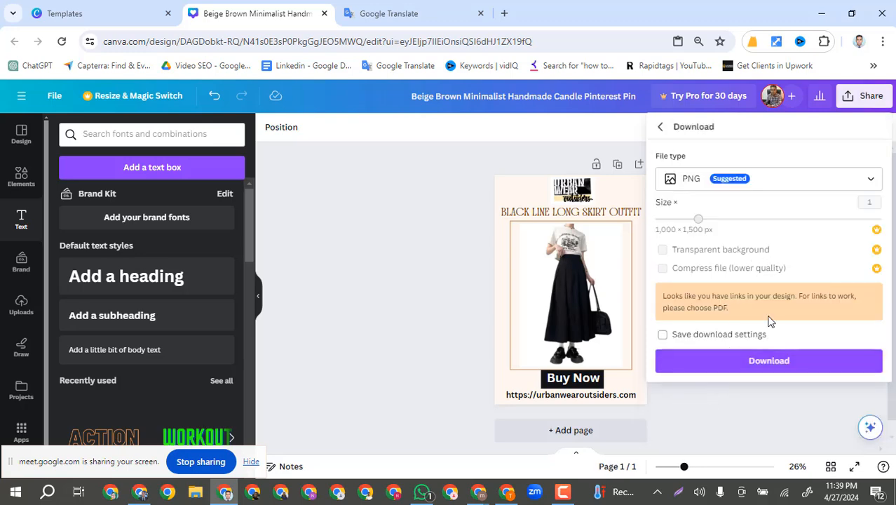
pyautogui.click(763, 364)
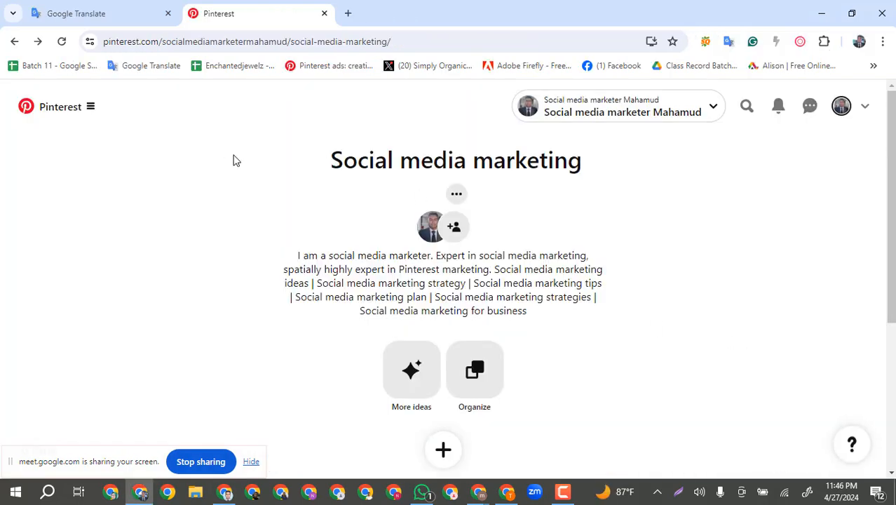
# Open the account's own profile page from the Pinterest board and view its created pins
pyautogui.scroll(-3, 234, 159)
pyautogui.scroll(3, 233, 160)
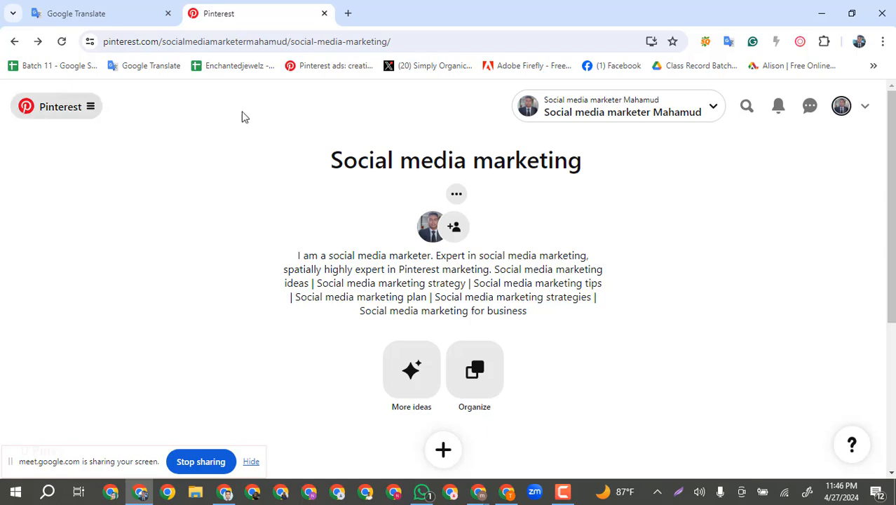
pyautogui.click(841, 105)
pyautogui.scroll(-3, 561, 270)
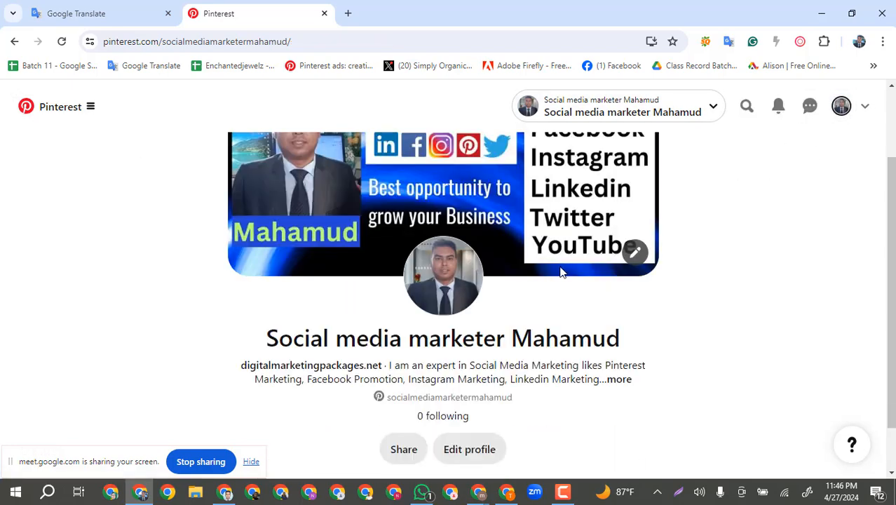
pyautogui.scroll(-3, 560, 270)
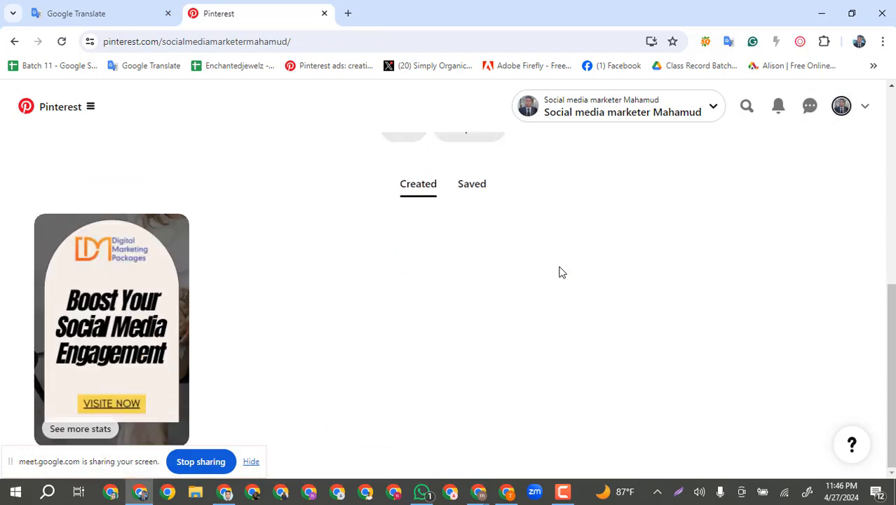
# Start a new organic Pin and upload the downloaded "Beige Brown Minimalist Handmade Candle" design from the Downloads folder
pyautogui.scroll(3, 464, 324)
pyautogui.scroll(-3, 464, 325)
pyautogui.click(92, 115)
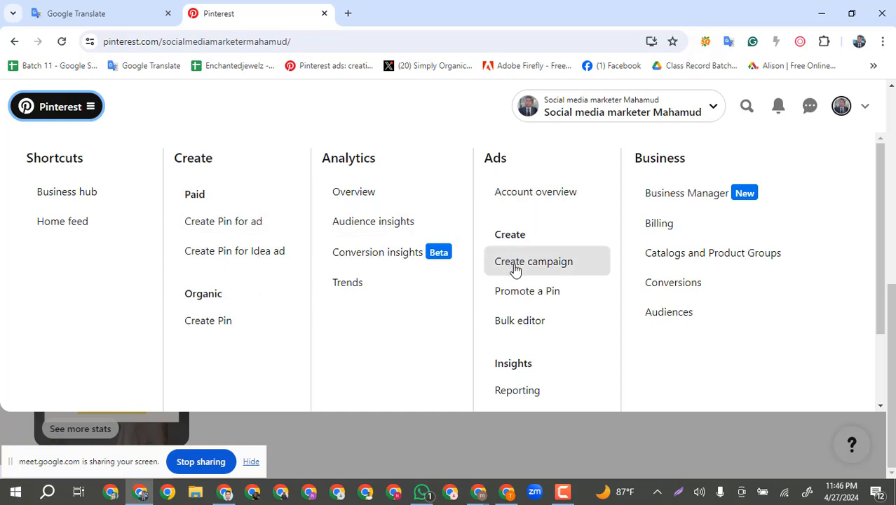
pyautogui.click(212, 326)
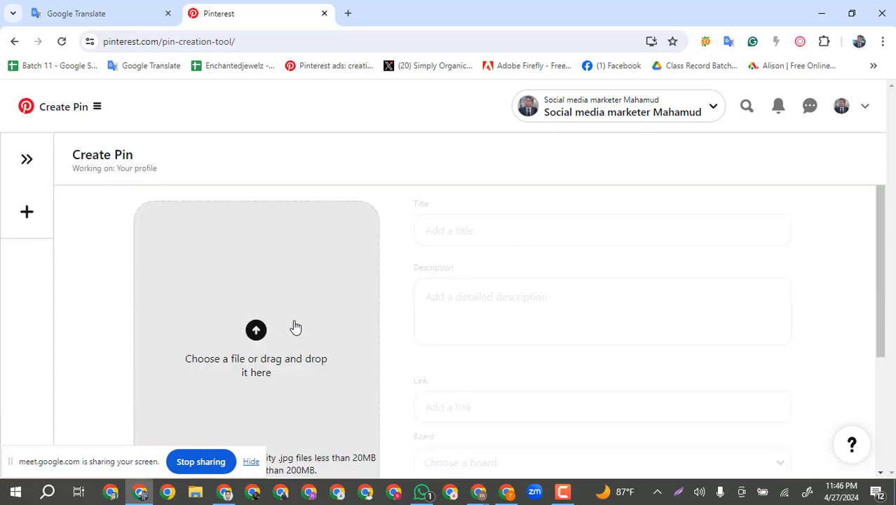
pyautogui.click(258, 331)
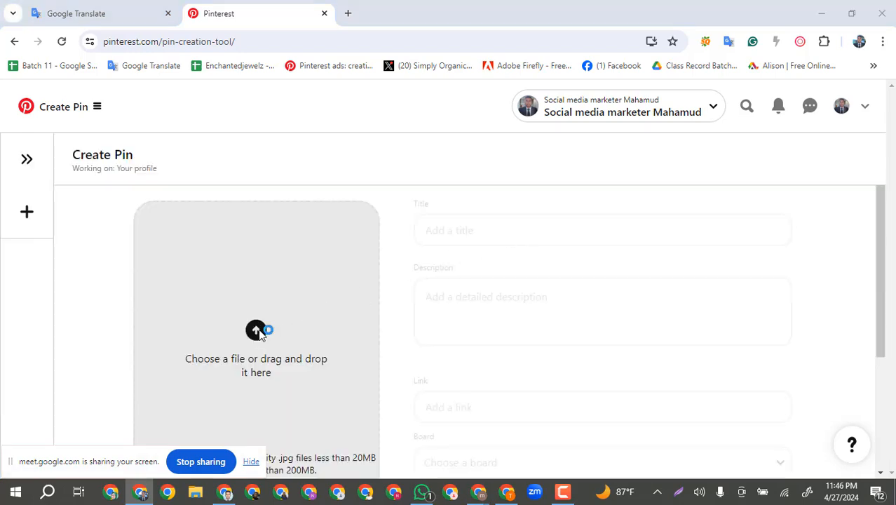
pyautogui.doubleClick(155, 121)
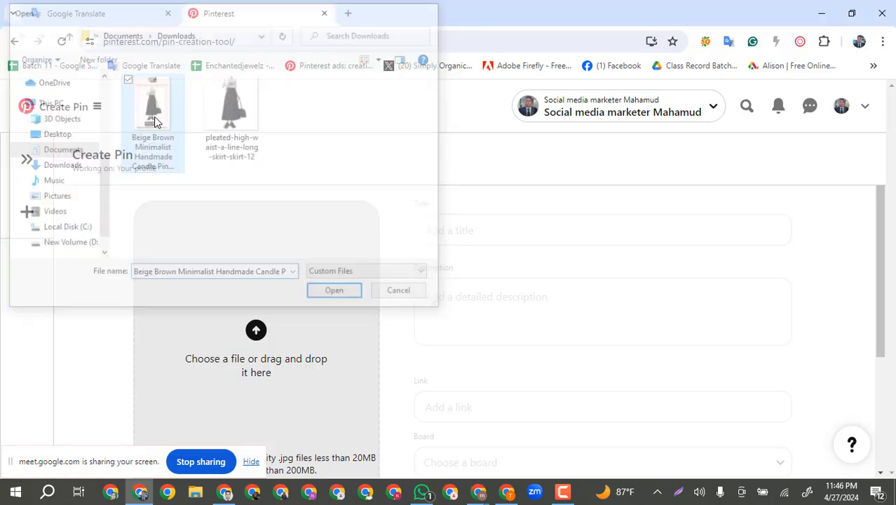
pyautogui.scroll(-1, 351, 311)
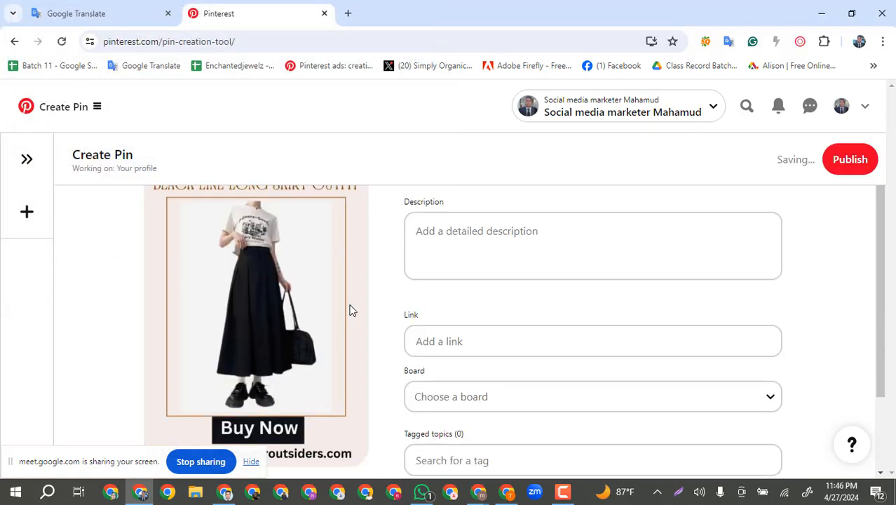
pyautogui.scroll(-2, 350, 310)
pyautogui.scroll(3, 350, 310)
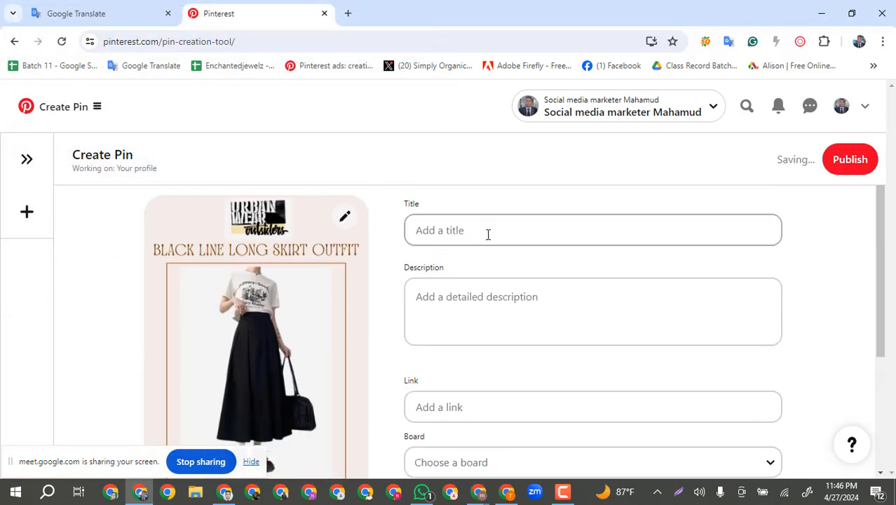
# Copy the title "Black Line long skirt outfit- Pleated High Waist A Line Long Skirt" from the Google Doc into the pin's title
pyautogui.click(508, 493)
pyautogui.moveTo(548, 315); pyautogui.dragTo(842, 315)
pyautogui.hotkey('ctrl', 'c')
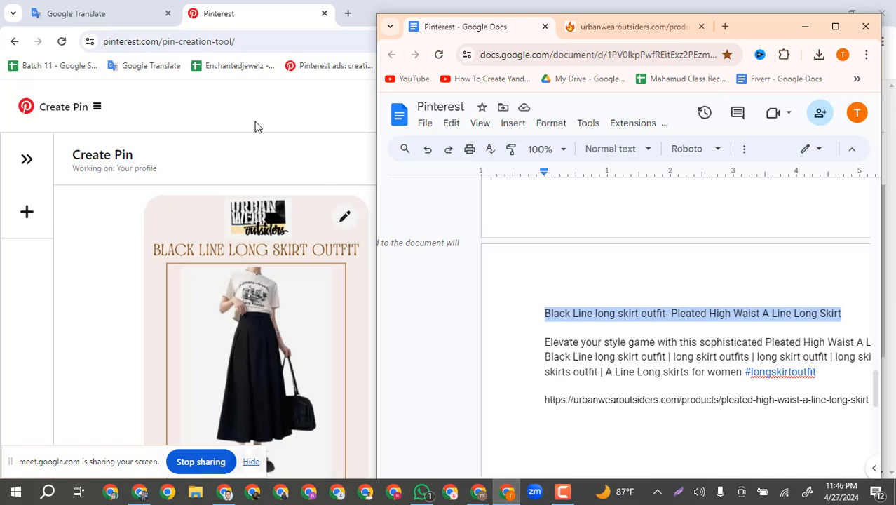
pyautogui.click(261, 98)
pyautogui.click(484, 232)
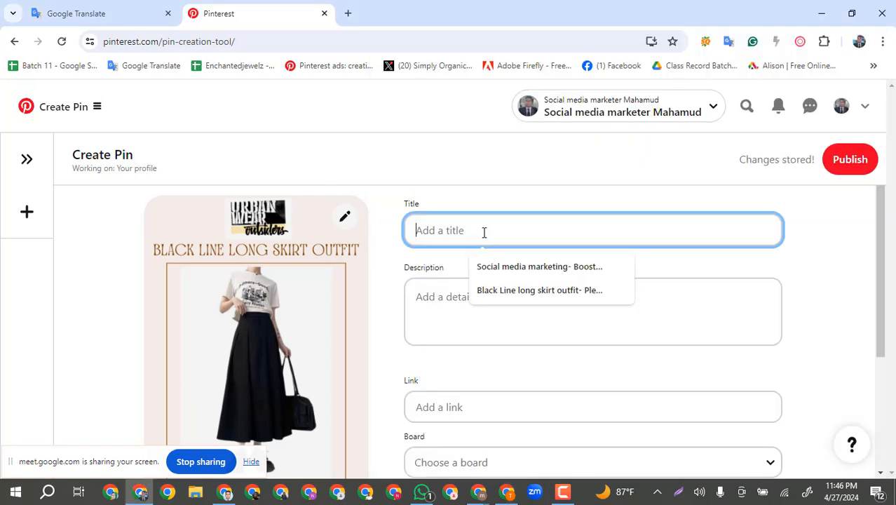
pyautogui.hotkey('ctrl', 'v')
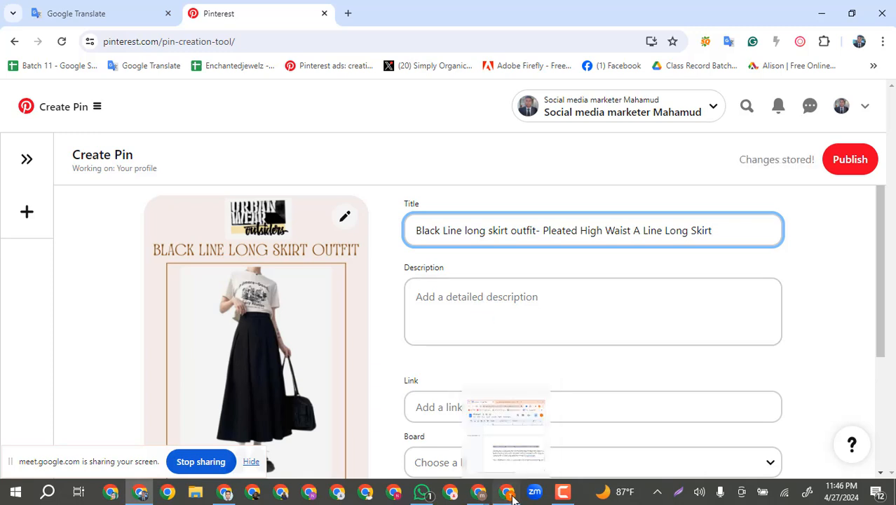
# Copy the "Elevate your style game" paragraph, including its keywords and #longskirtoutfit, from the Google Doc into the pin's description
pyautogui.click(513, 497)
pyautogui.moveTo(535, 348); pyautogui.dragTo(818, 377)
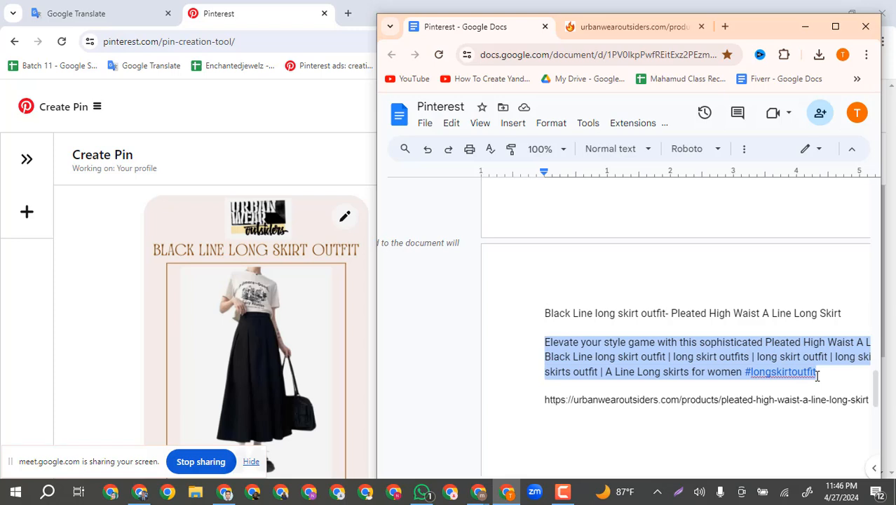
pyautogui.click(507, 493)
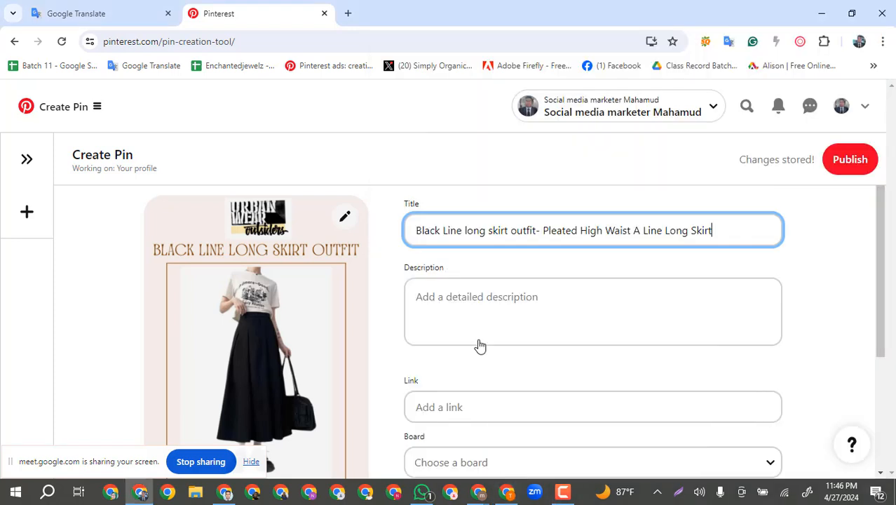
pyautogui.click(450, 304)
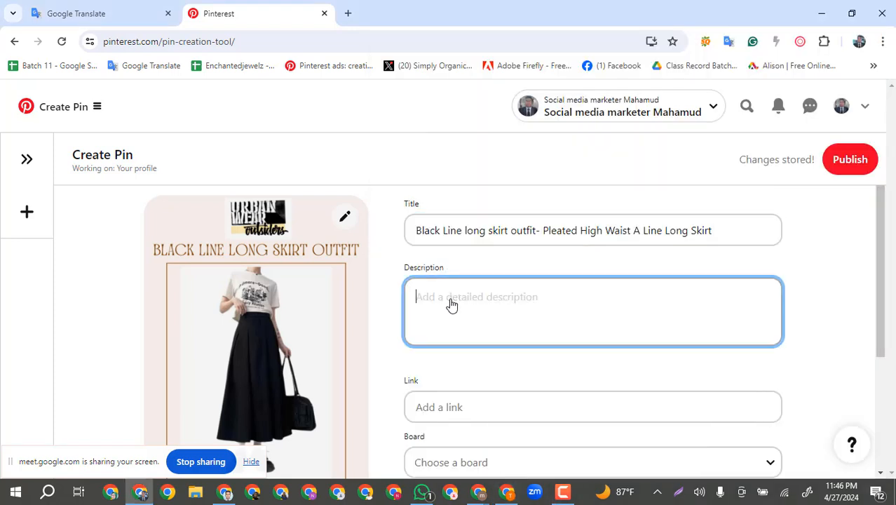
pyautogui.write('Elevate your style game with this sophisticated Pleated High Waist A Line Long Skirt. Black Line long skirt outfit | long skirt outfits | long skirt outfit | long skirts outfits | long skirts outfit | A Line Long skirts for women #longskirtoutfit')
pyautogui.scroll(-1, 452, 337)
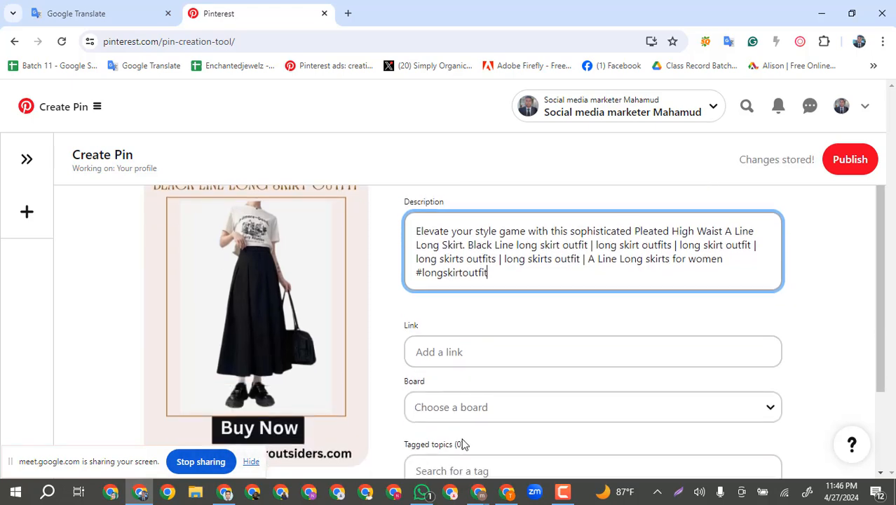
# Copy the urbanwearoutsiders.com pleated skirt product URL from the Google Doc into the pin's link and assign the "Social media marketing" board
pyautogui.click(509, 493)
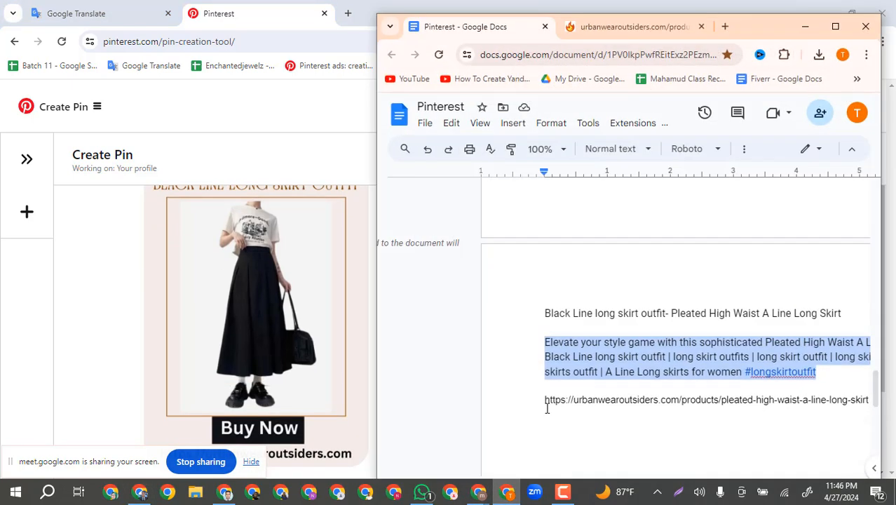
pyautogui.moveTo(546, 403); pyautogui.dragTo(846, 417)
pyautogui.hotkey('ctrl', 'c')
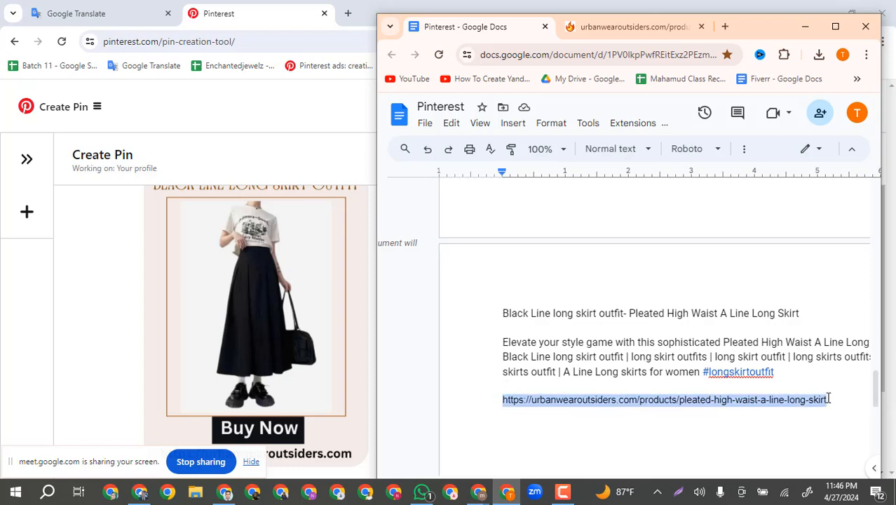
pyautogui.click(507, 492)
pyautogui.click(460, 351)
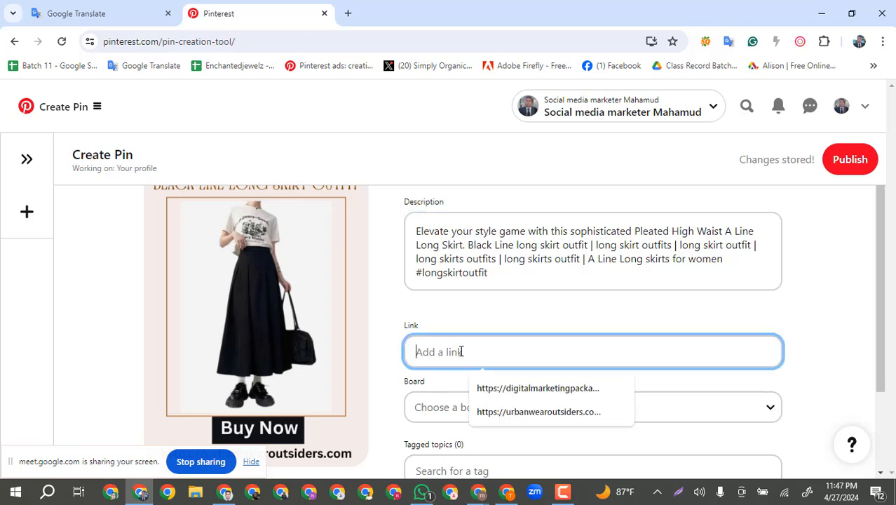
pyautogui.hotkey('ctrl', 'v')
pyautogui.click(478, 407)
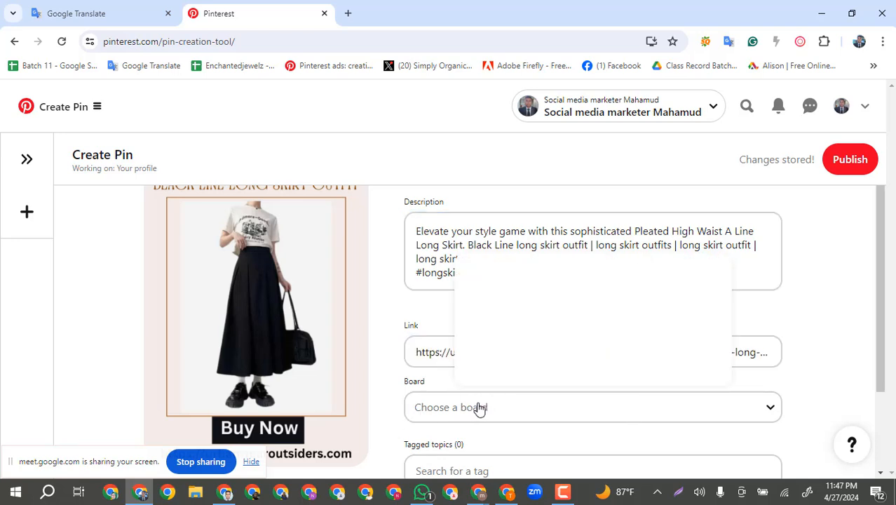
pyautogui.click(547, 266)
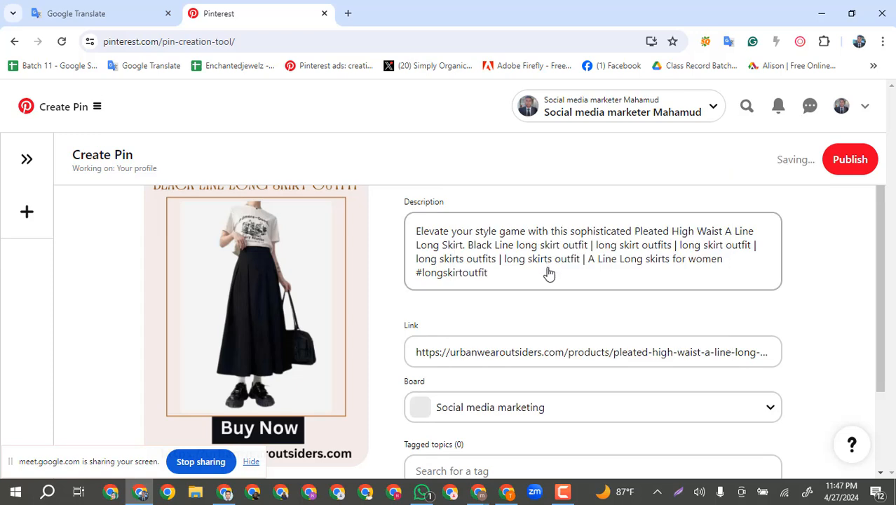
# Copy the keyword "Black Line long skirt outfit" from the pin's title and enter it as the tagged topic
pyautogui.scroll(-2, 542, 365)
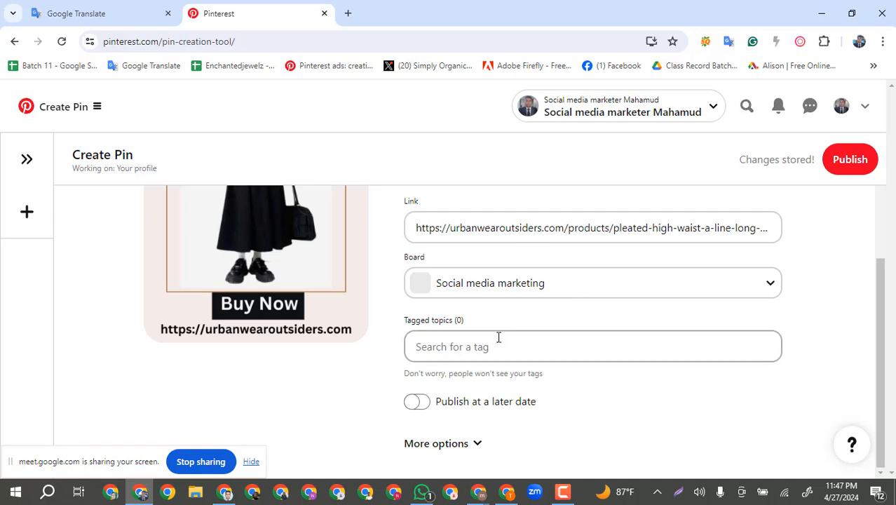
pyautogui.scroll(3, 499, 337)
pyautogui.click(537, 230)
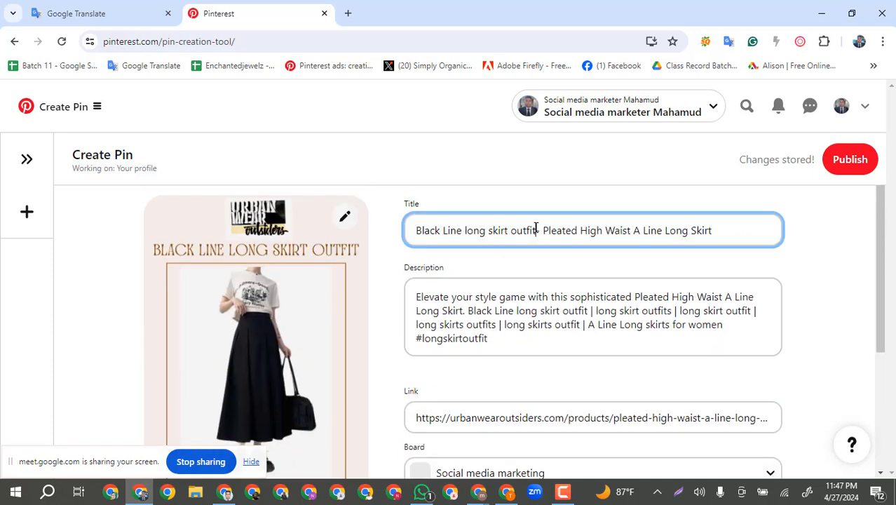
pyautogui.moveTo(536, 230); pyautogui.dragTo(509, 230)
pyautogui.click(537, 230)
pyautogui.moveTo(537, 230); pyautogui.dragTo(405, 230)
pyautogui.hotkey('ctrl', 'c')
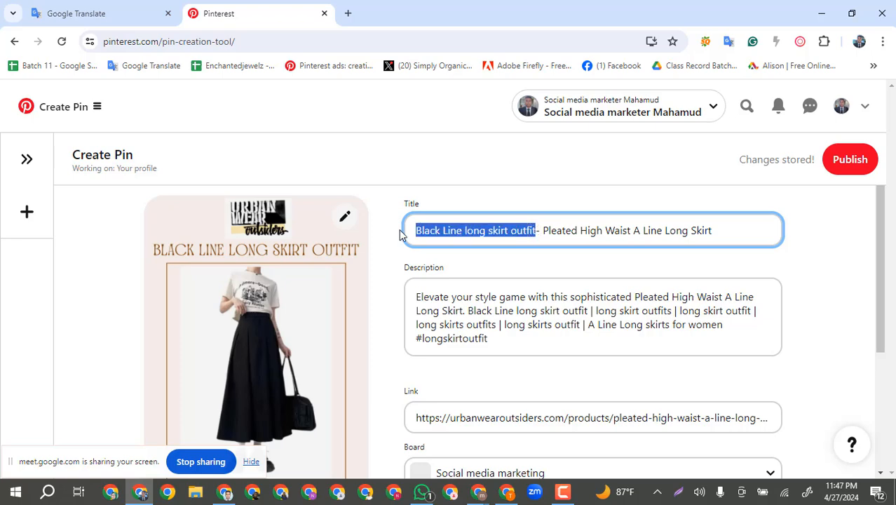
pyautogui.scroll(-3, 458, 334)
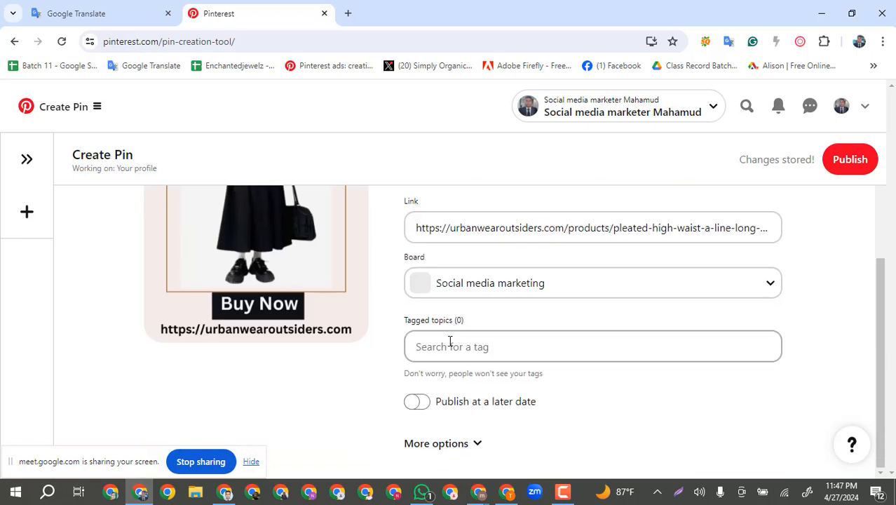
pyautogui.click(443, 346)
pyautogui.hotkey('ctrl', 'v')
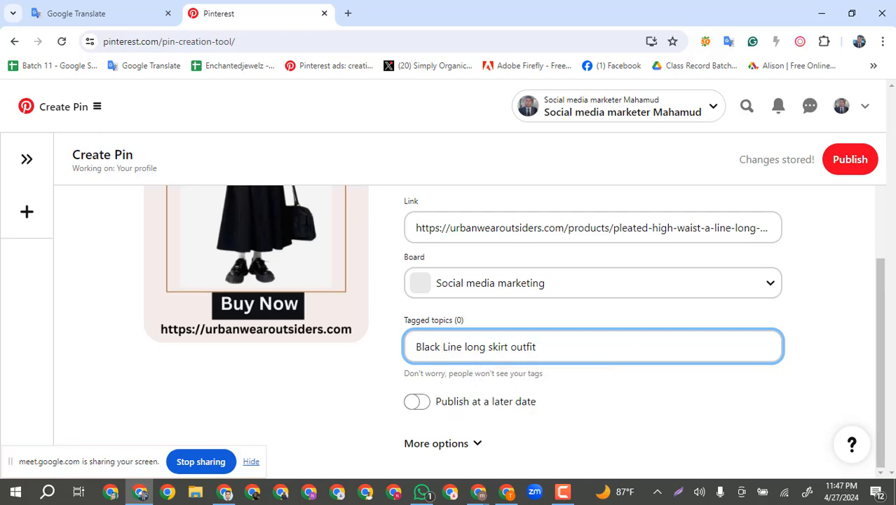
# Publish the pin, then open the account's own profile and reload it to view the created pins
pyautogui.click(851, 161)
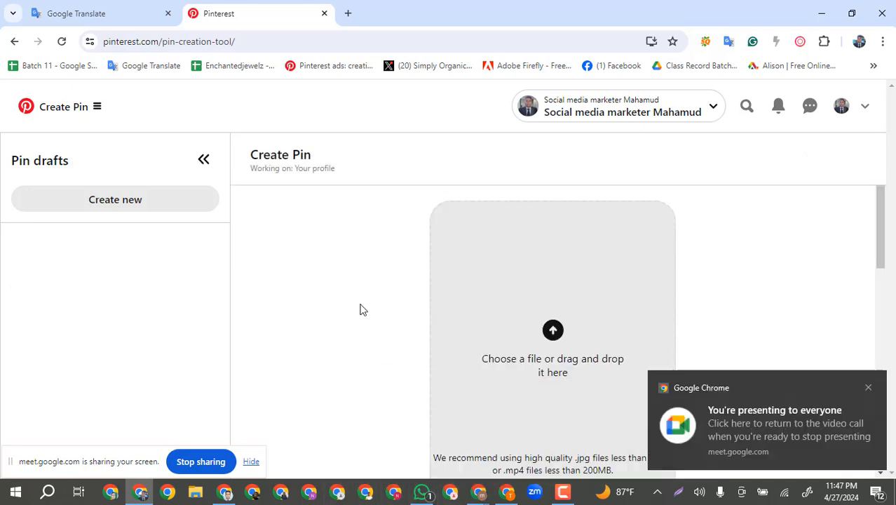
pyautogui.scroll(-2, 360, 310)
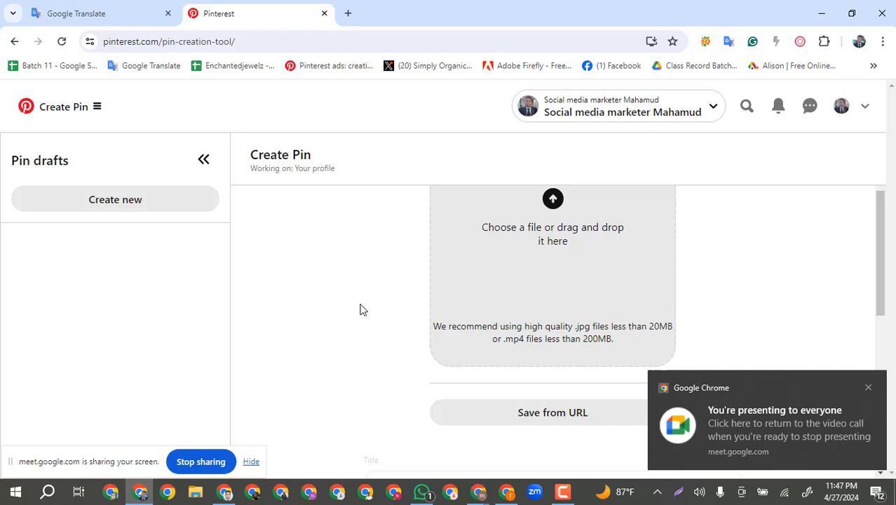
pyautogui.click(841, 109)
pyautogui.scroll(-5, 413, 300)
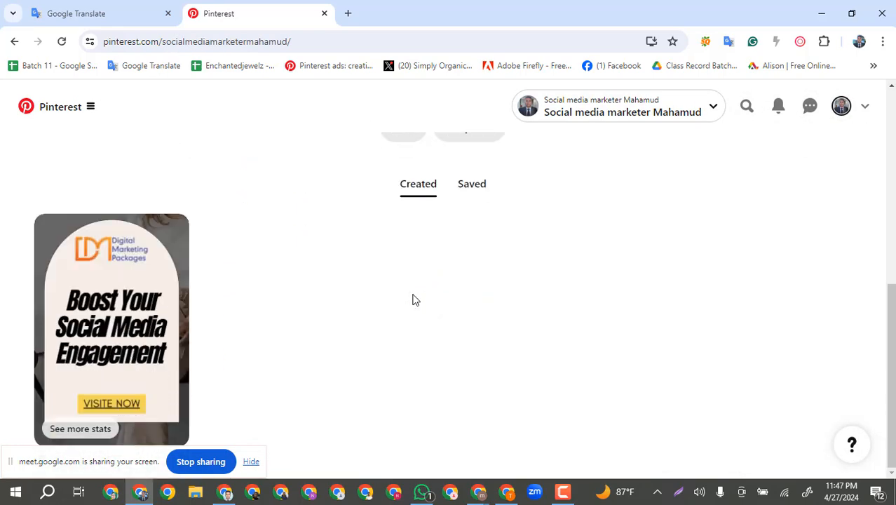
pyautogui.click(62, 42)
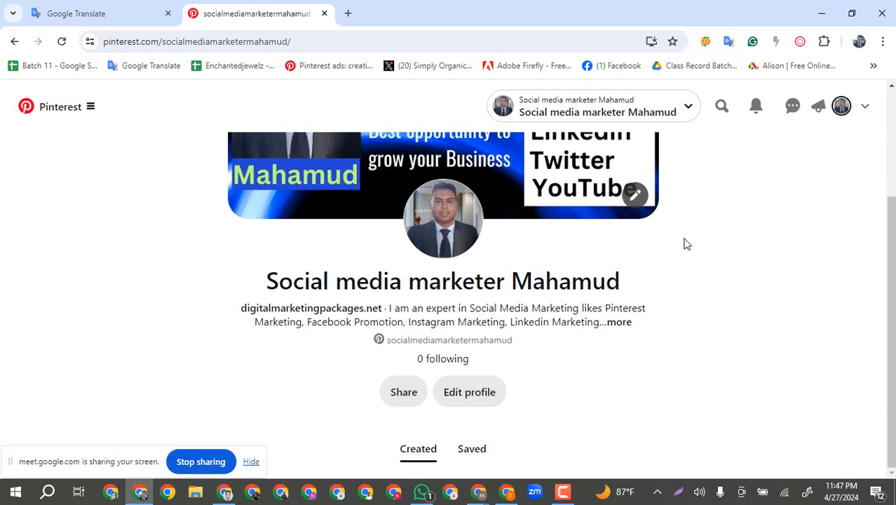
pyautogui.scroll(-3, 677, 247)
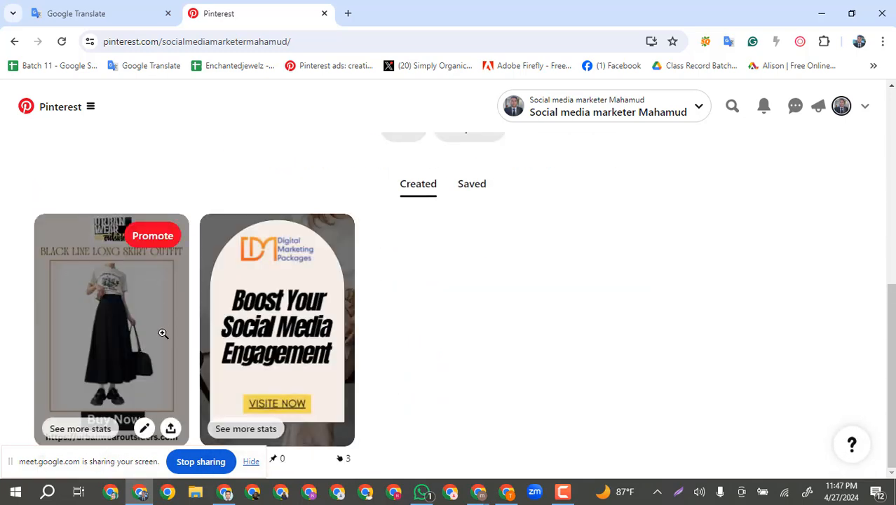
# Review the published long skirt pin and follow its urbanwearoutsiders.com link to the product page
pyautogui.click(117, 343)
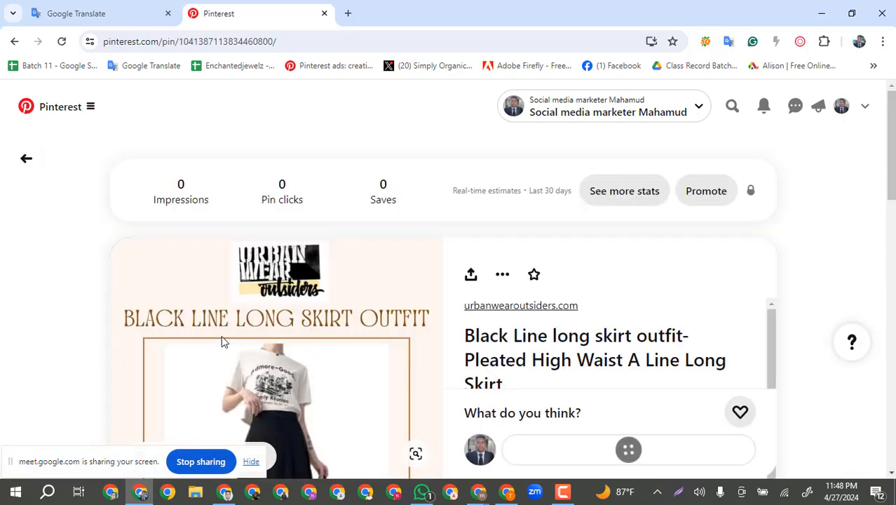
pyautogui.scroll(-2, 222, 341)
pyautogui.scroll(2, 314, 320)
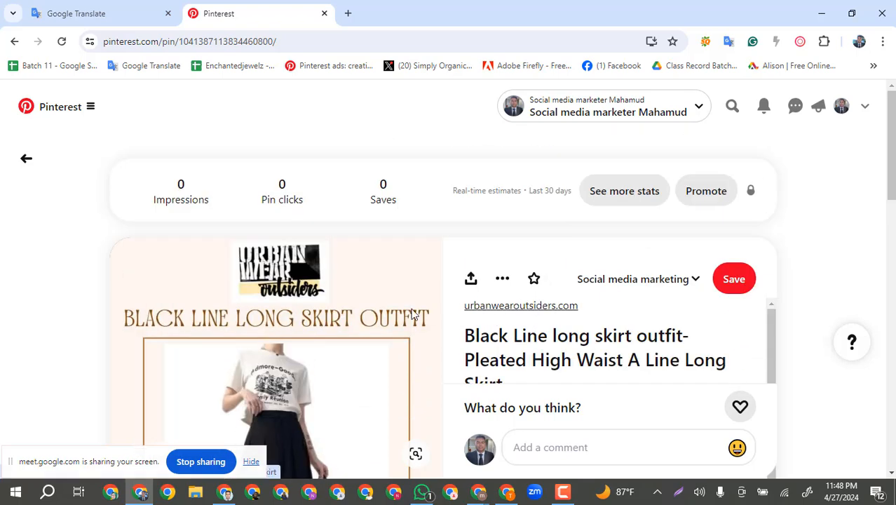
pyautogui.scroll(-2, 177, 270)
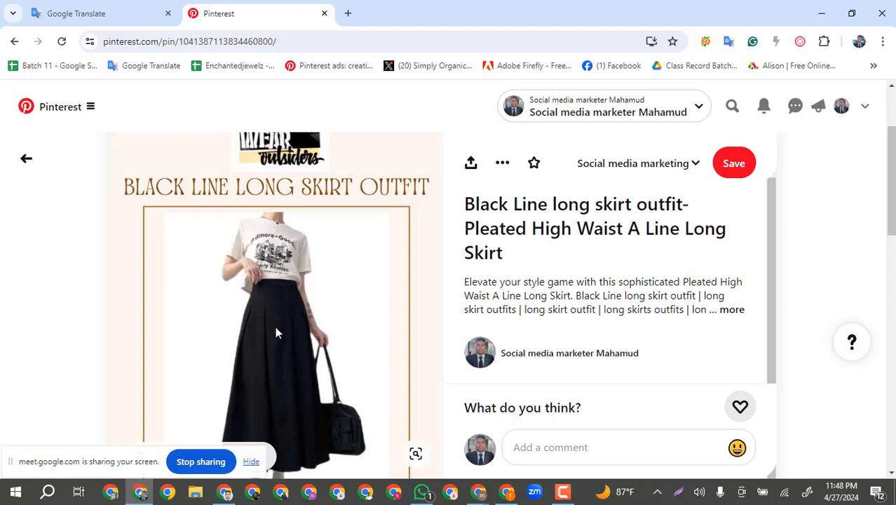
pyautogui.scroll(-2, 275, 326)
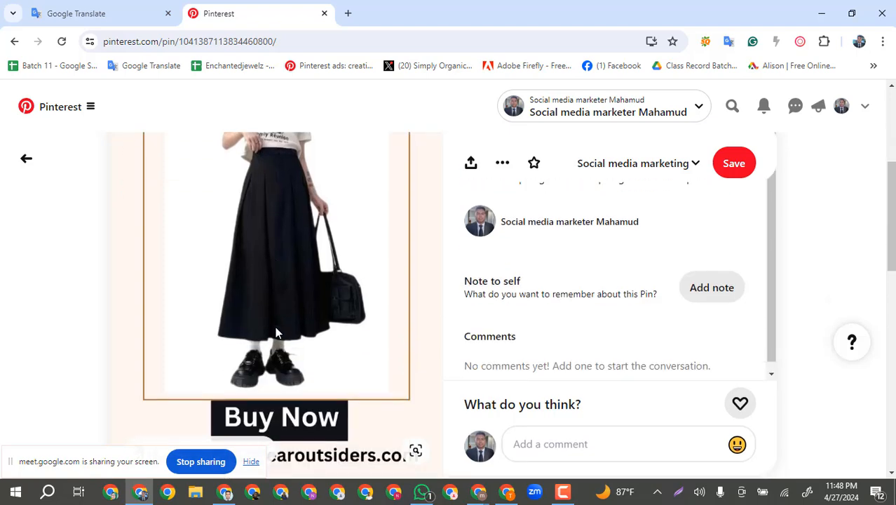
pyautogui.scroll(-1, 276, 312)
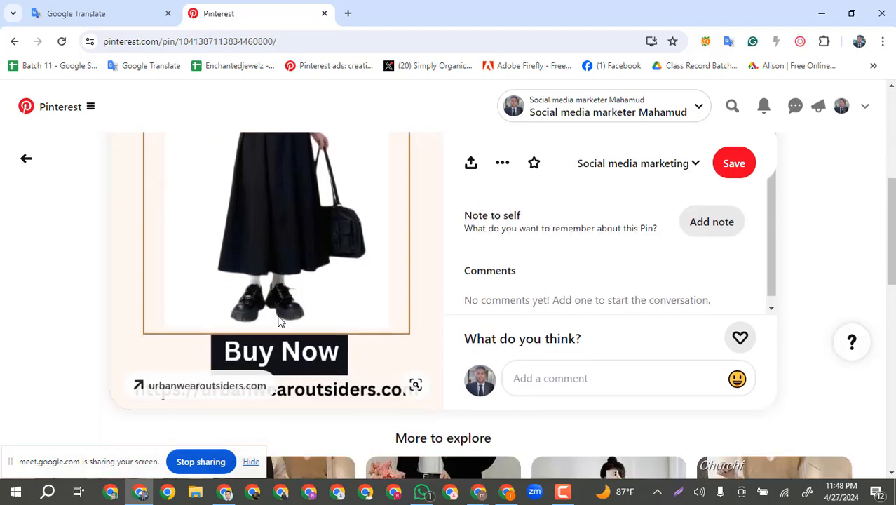
pyautogui.click(182, 391)
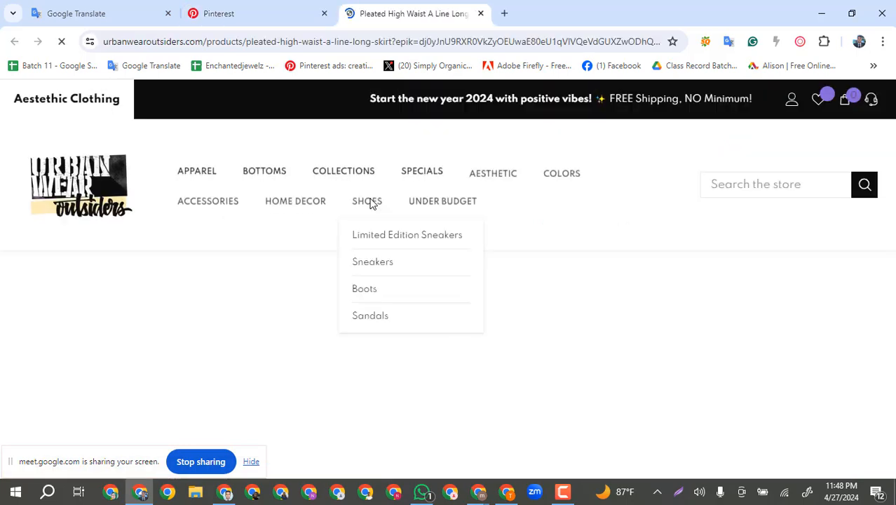
pyautogui.scroll(-3, 504, 338)
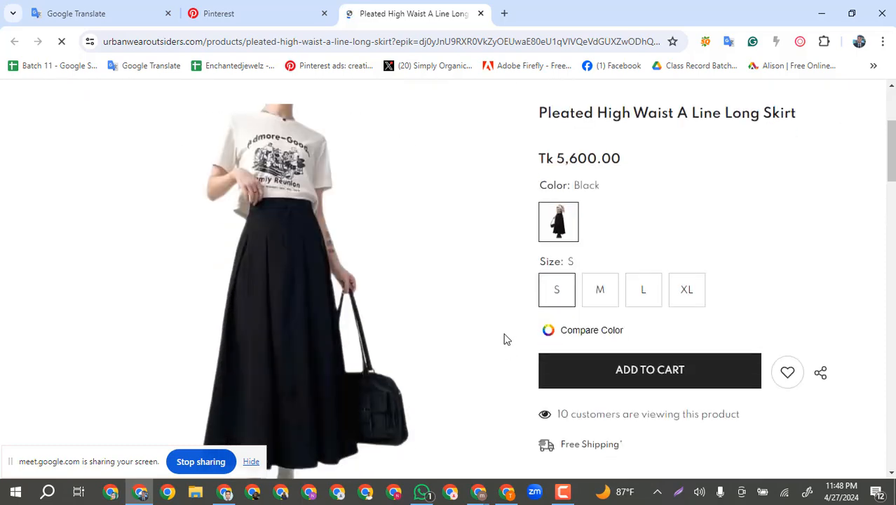
# Recheck the urbanwearoutsiders.com link from the published pin and close the opened product page tabs
pyautogui.scroll(-1, 588, 330)
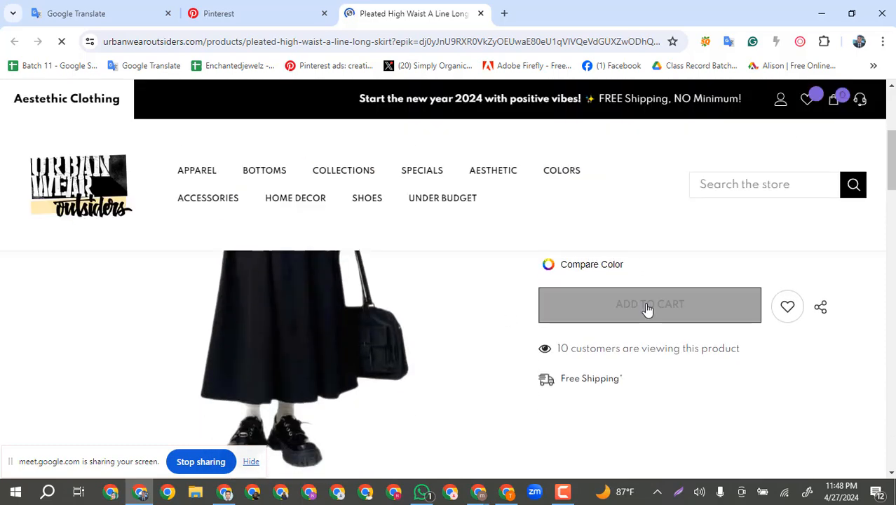
pyautogui.click(292, 9)
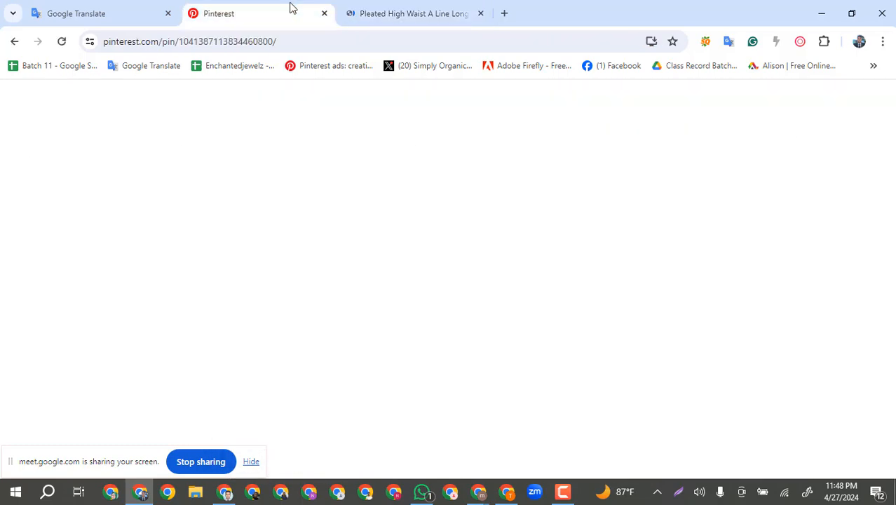
pyautogui.scroll(5, 592, 298)
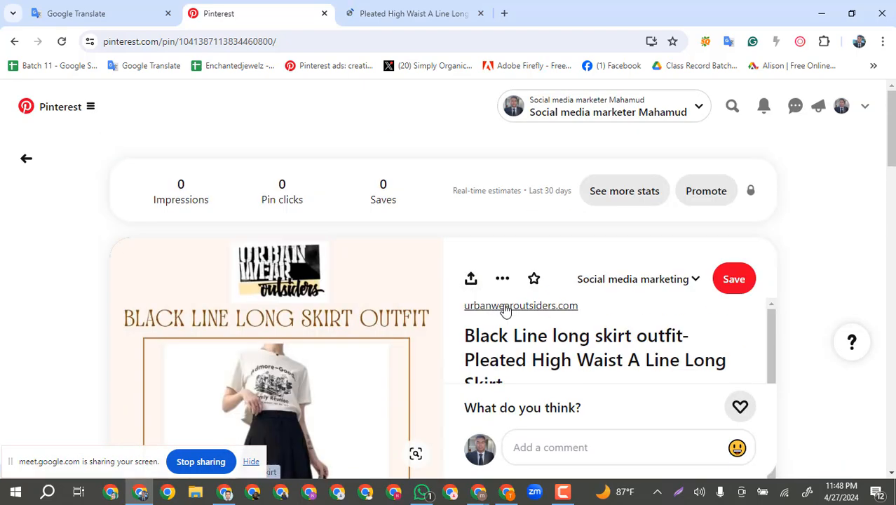
pyautogui.click(522, 306)
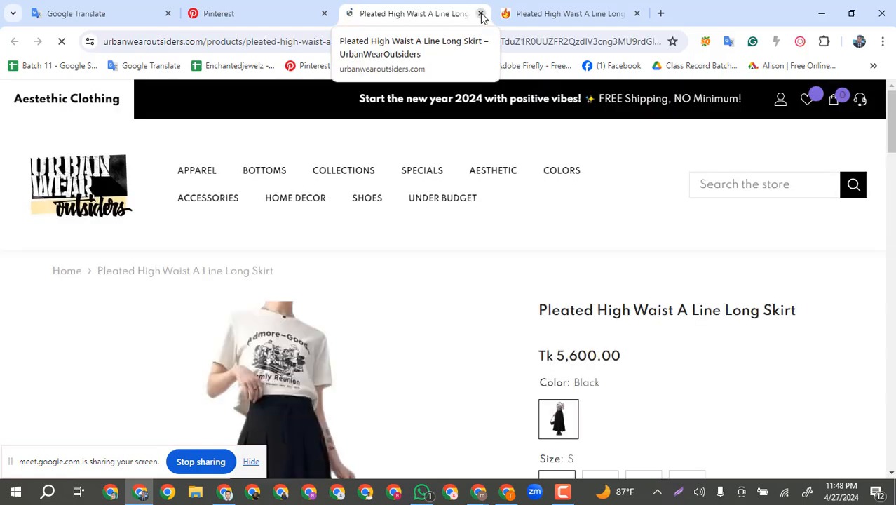
pyautogui.click(481, 13)
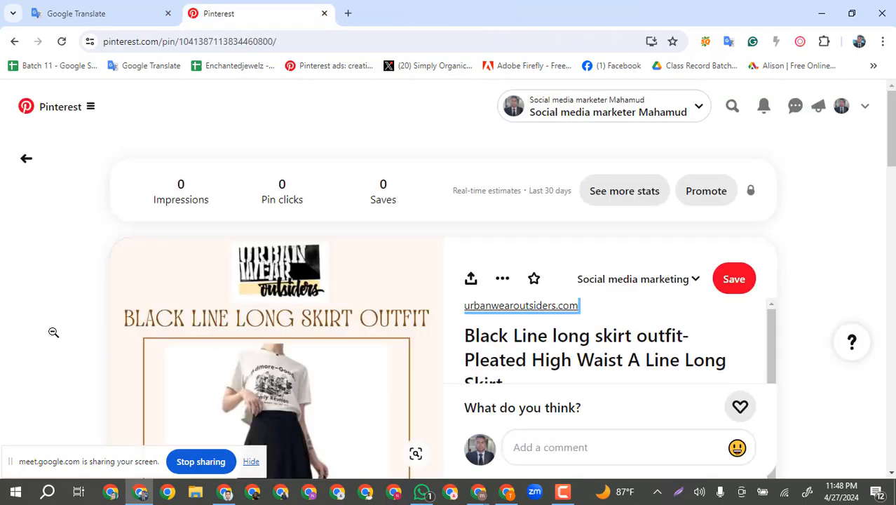
# Look over the published pin's image, title, description and call to action
pyautogui.scroll(-2, 53, 332)
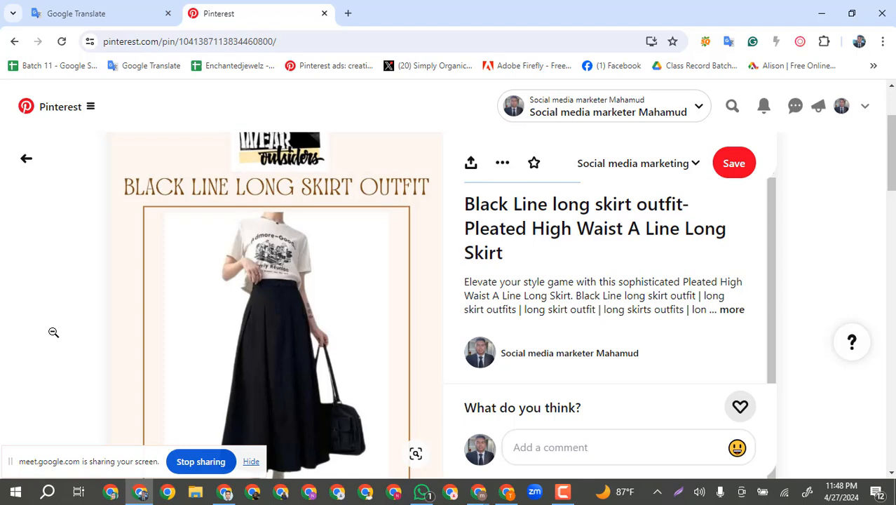
pyautogui.scroll(-3, 53, 332)
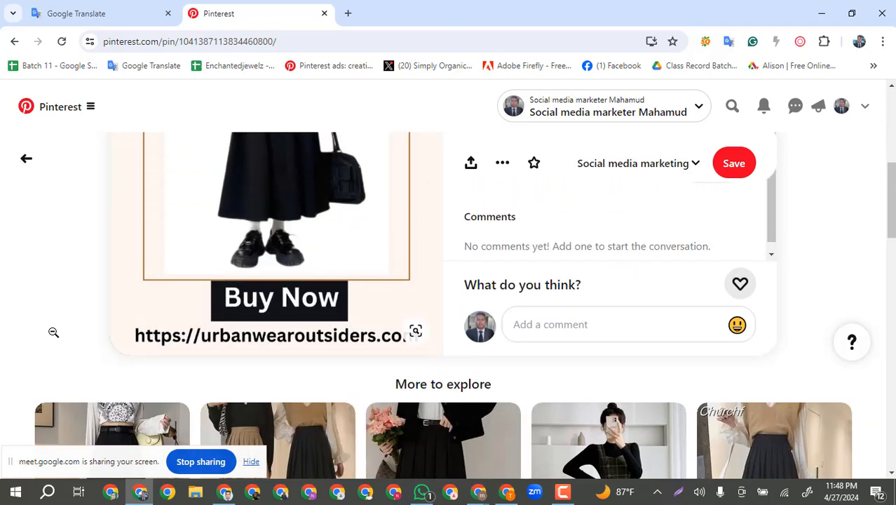
pyautogui.scroll(5, 54, 333)
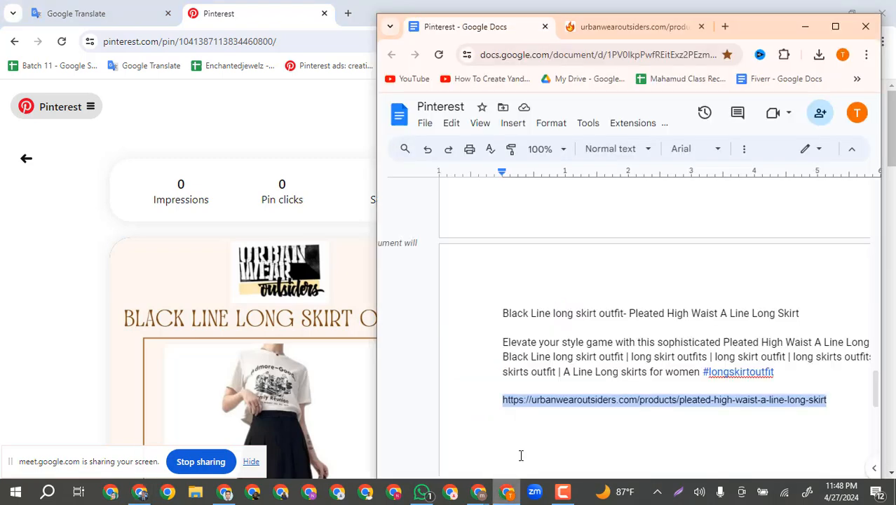
# Switch to the Pinterest document in Google Docs, maximize its window and go to the "Pinterest niche" notes
pyautogui.click(506, 491)
pyautogui.click(836, 26)
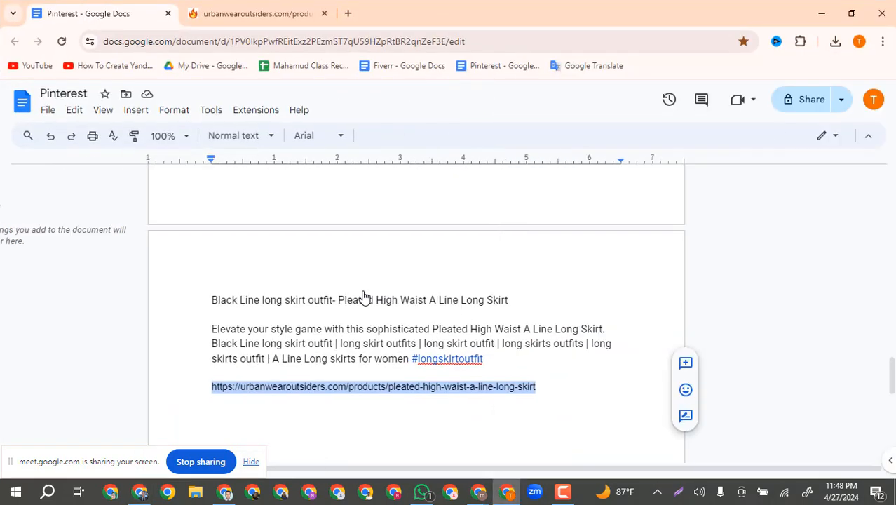
pyautogui.scroll(3, 364, 294)
pyautogui.scroll(5, 364, 292)
pyautogui.scroll(-3, 364, 291)
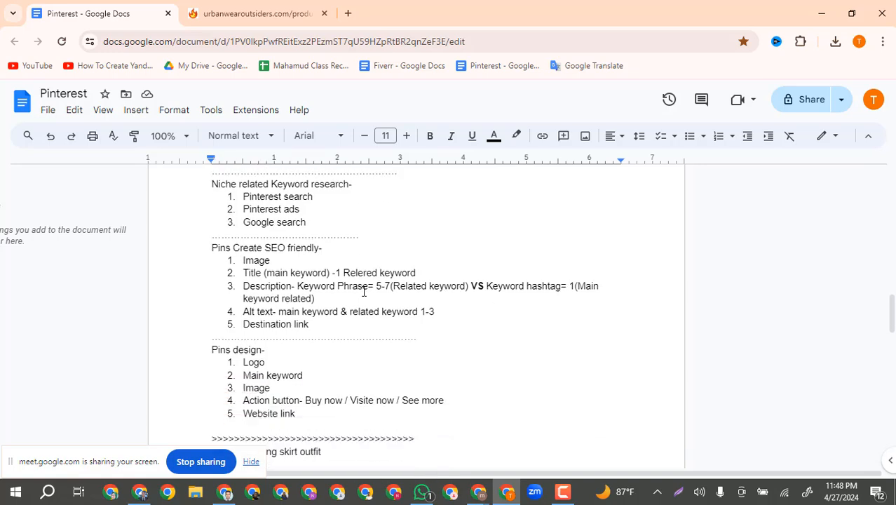
pyautogui.scroll(4, 364, 291)
pyautogui.scroll(3, 364, 292)
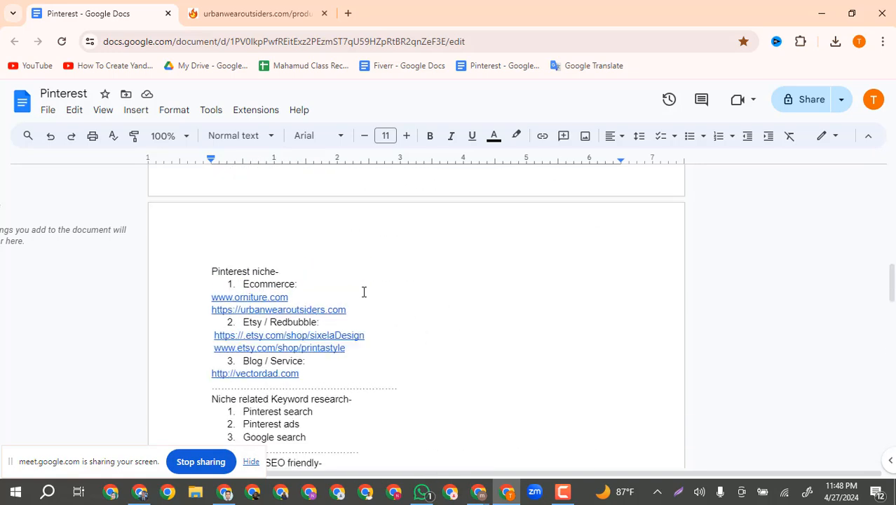
pyautogui.scroll(-1, 364, 291)
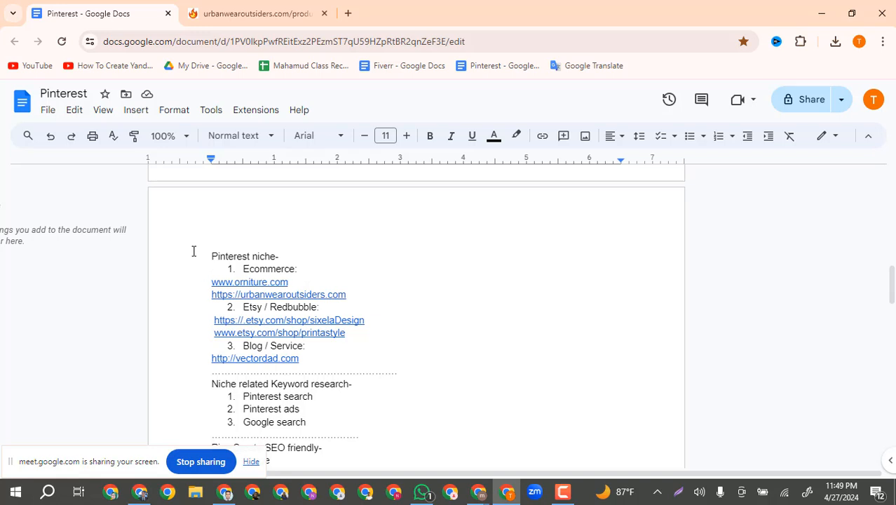
# Highlight the "Pinterest niche" list and the "Niche related Keyword research" list in turn to review them
pyautogui.moveTo(196, 252); pyautogui.dragTo(315, 360)
pyautogui.scroll(-4, 315, 360)
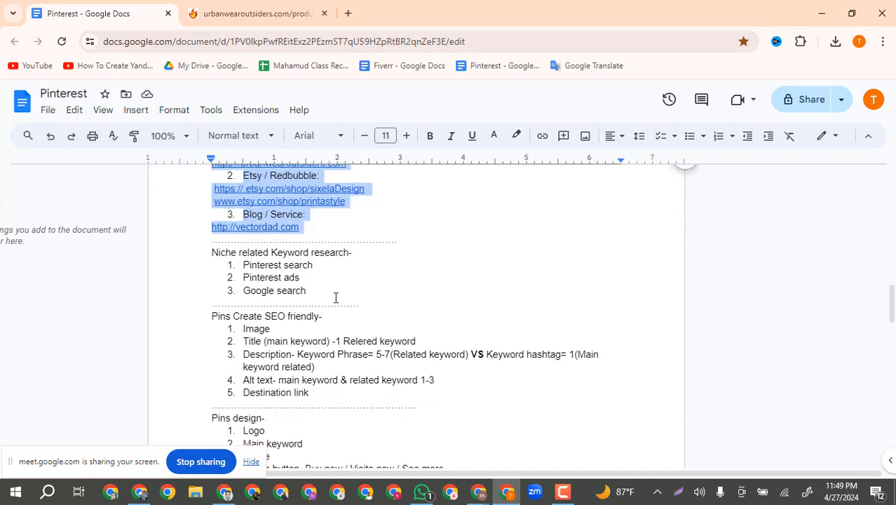
pyautogui.moveTo(323, 292); pyautogui.dragTo(188, 253)
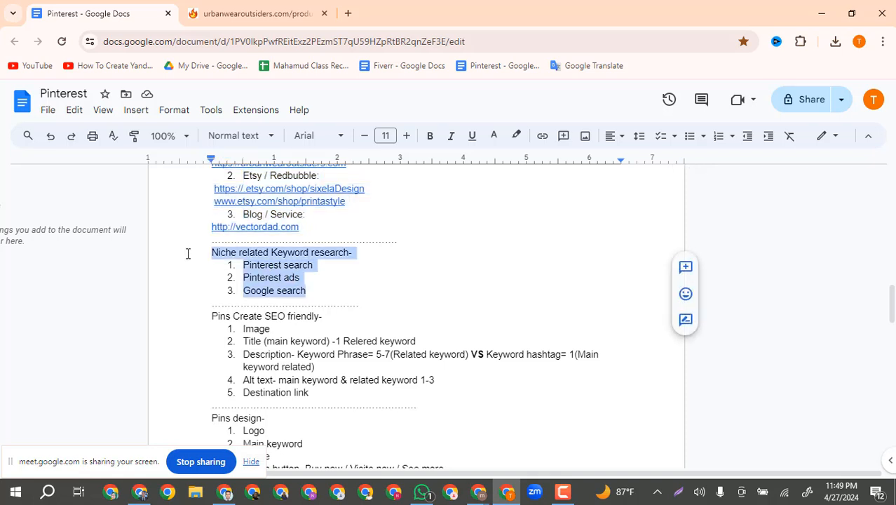
pyautogui.click(327, 283)
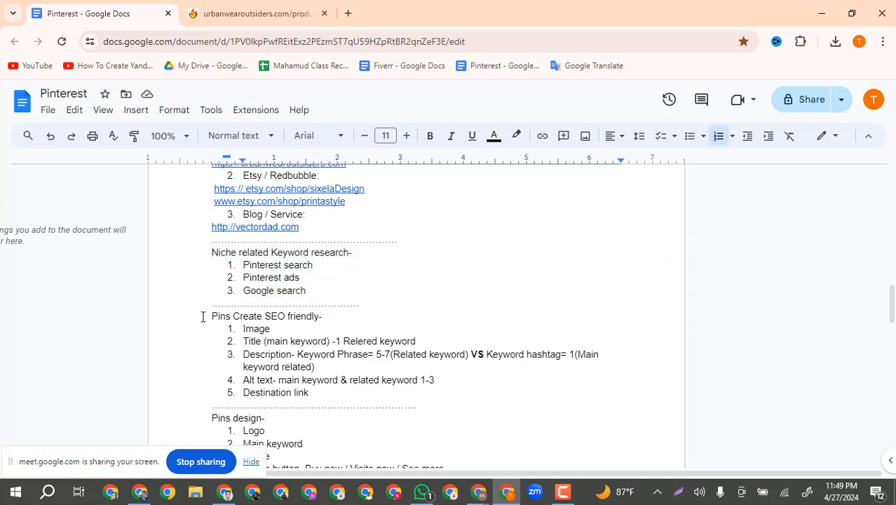
# Highlight the "Pins Create SEO friendly" and "Pins design" lists in turn and review the notes around them
pyautogui.moveTo(202, 316); pyautogui.dragTo(333, 395)
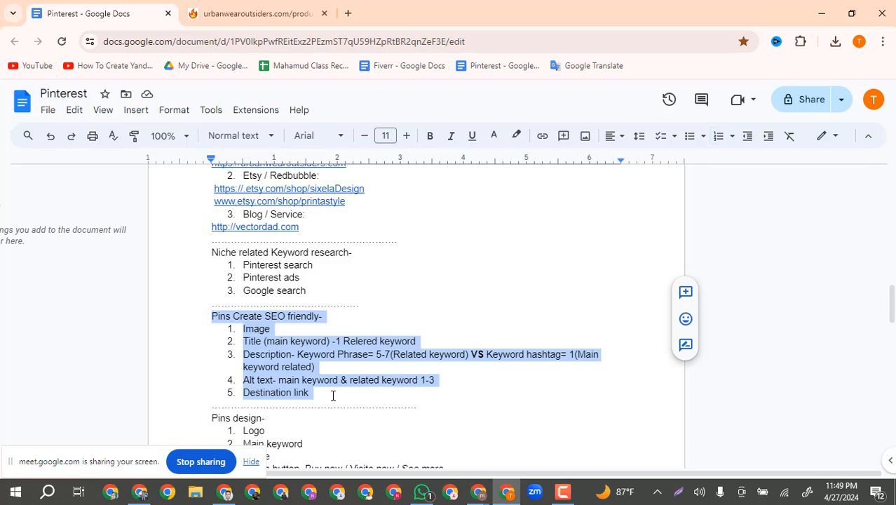
pyautogui.scroll(-2, 334, 396)
pyautogui.moveTo(202, 352); pyautogui.dragTo(303, 418)
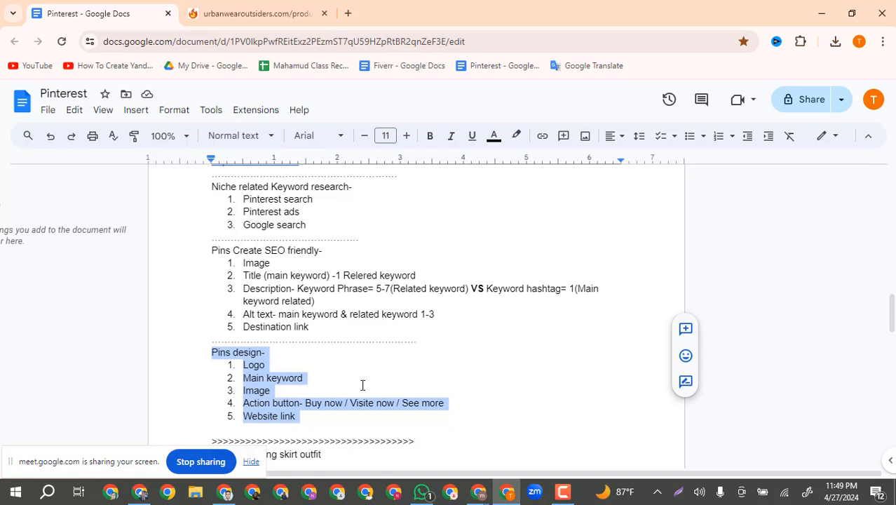
pyautogui.scroll(4, 362, 385)
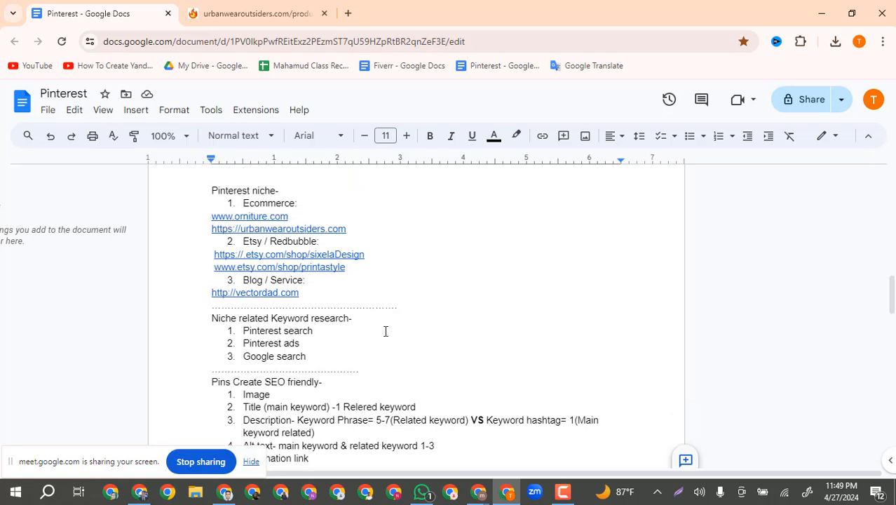
pyautogui.scroll(-2, 385, 331)
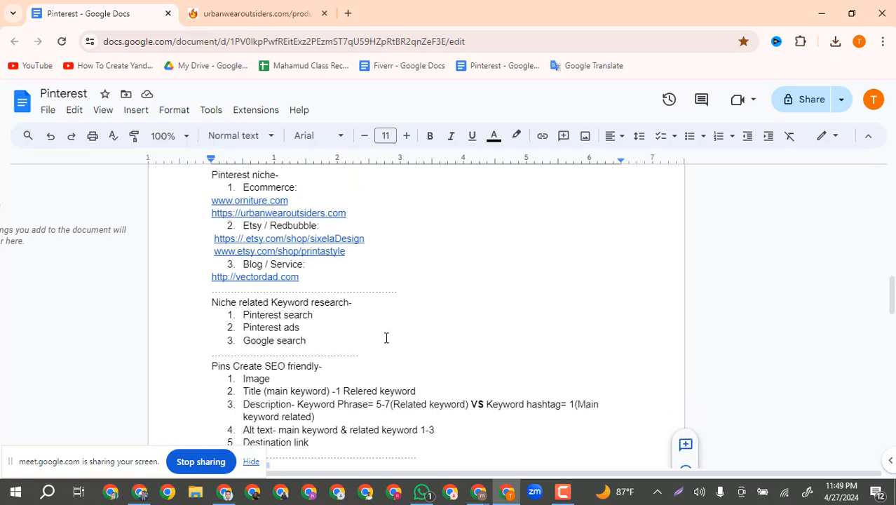
pyautogui.scroll(-4, 386, 338)
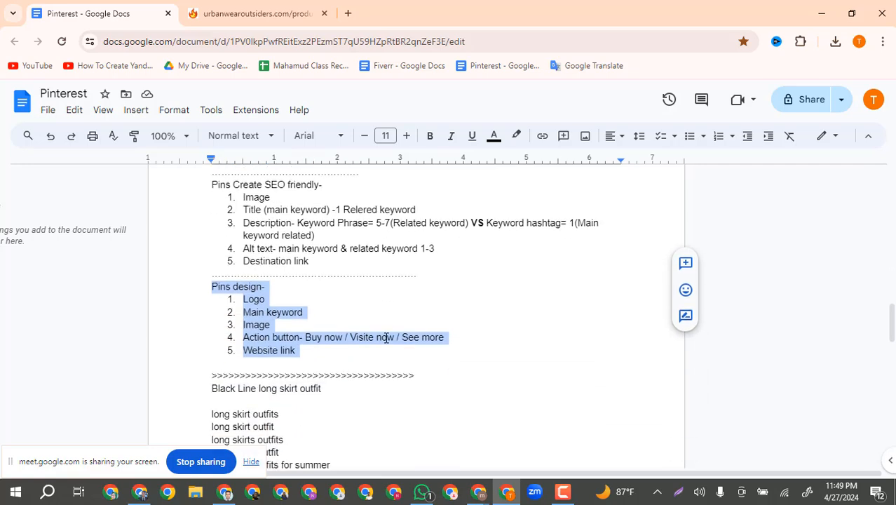